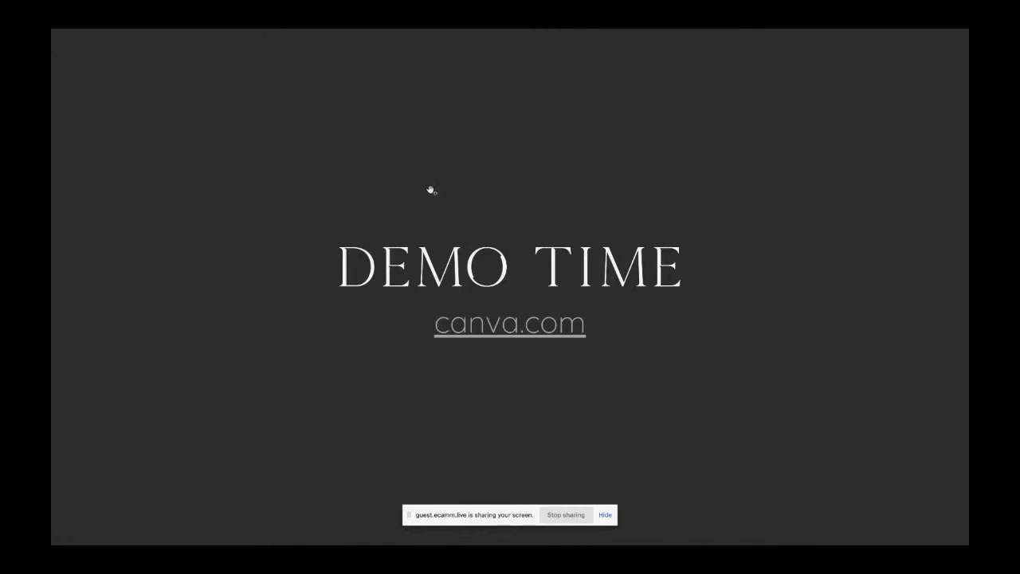
- Leave the PDF slideshow, clear the PDF and broadcast windows, and bring the Chrome window with the Canva designs up in full screen
key("Escape")
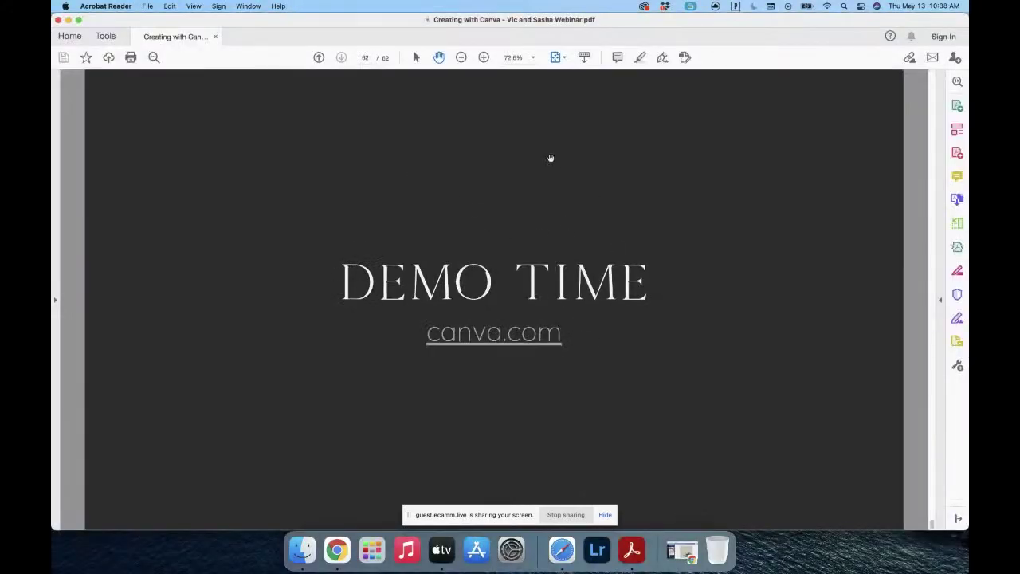
left_click(68, 20)
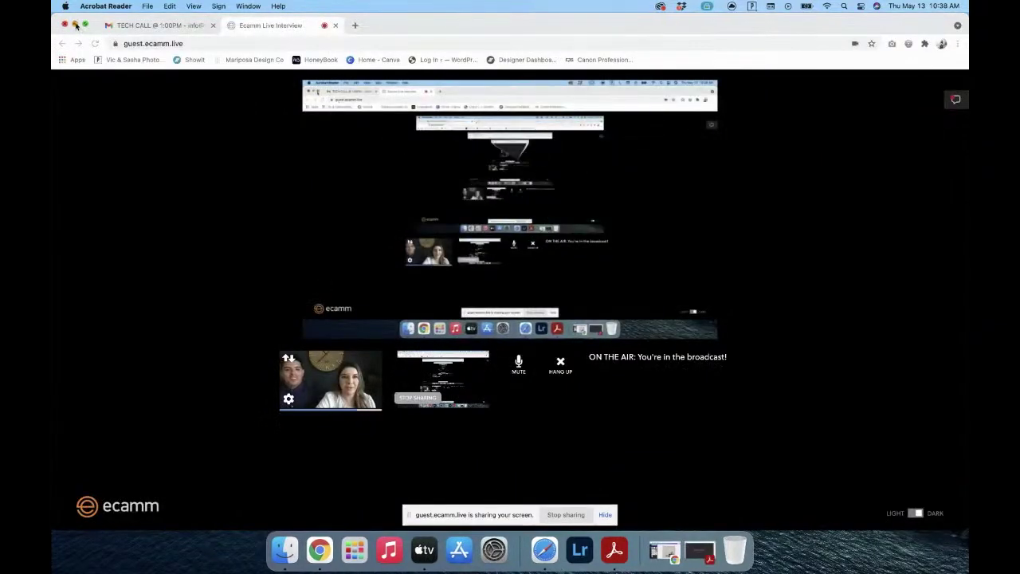
left_click(76, 25)
left_click(682, 550)
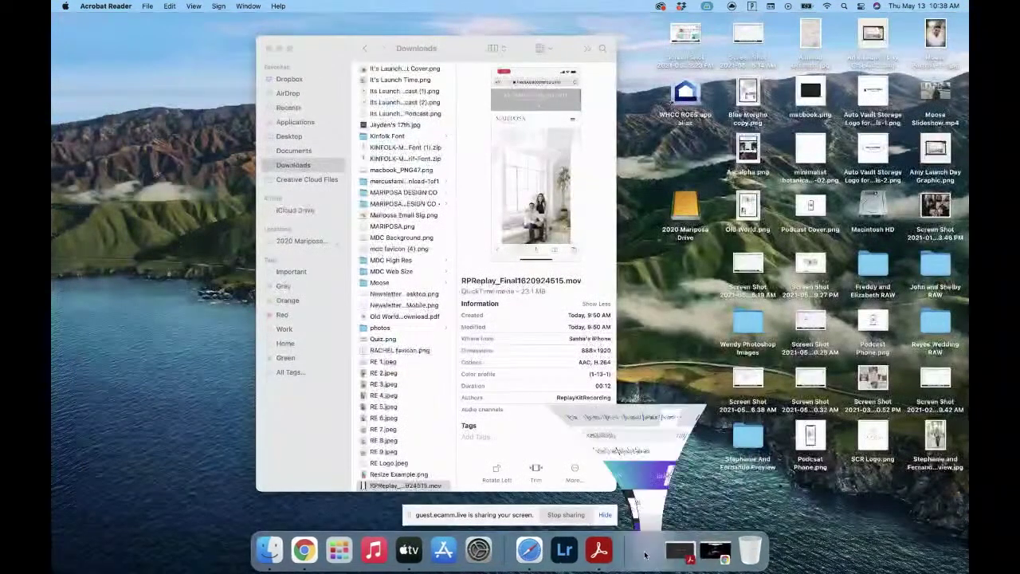
left_click(267, 25)
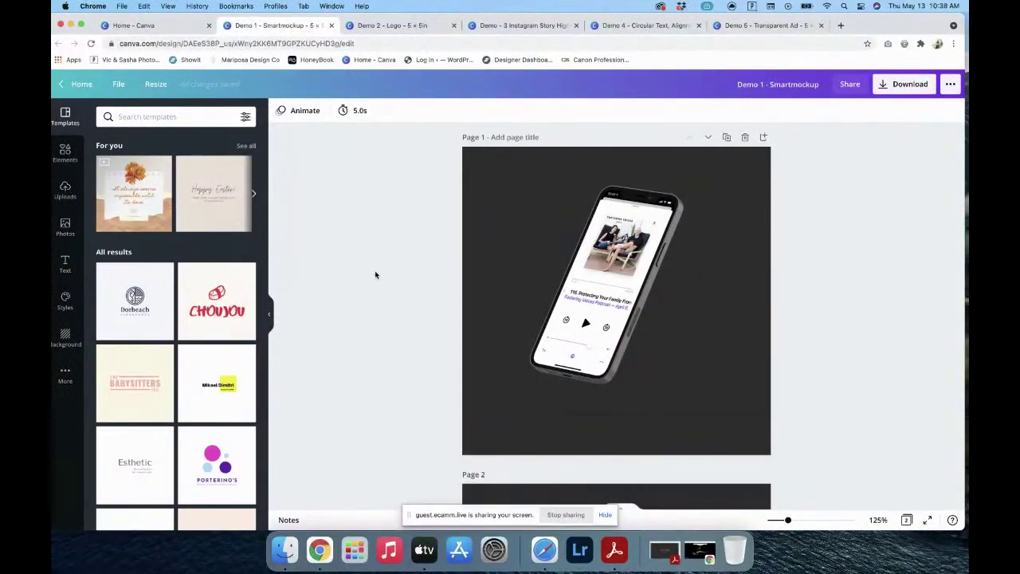
left_click(80, 24)
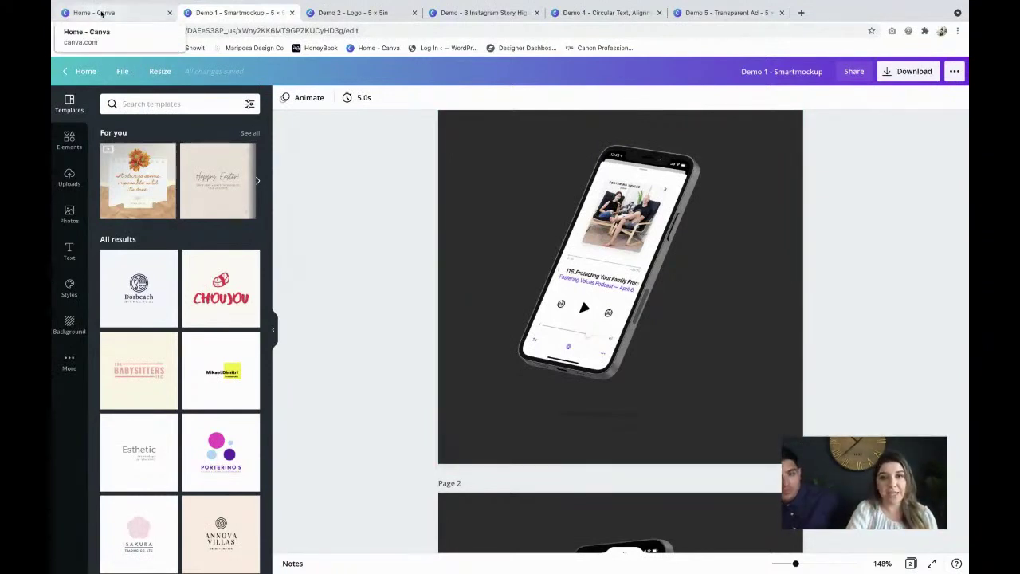
- Look through the Canva home page, the Brand Kit and the overview of all designs
left_click(101, 14)
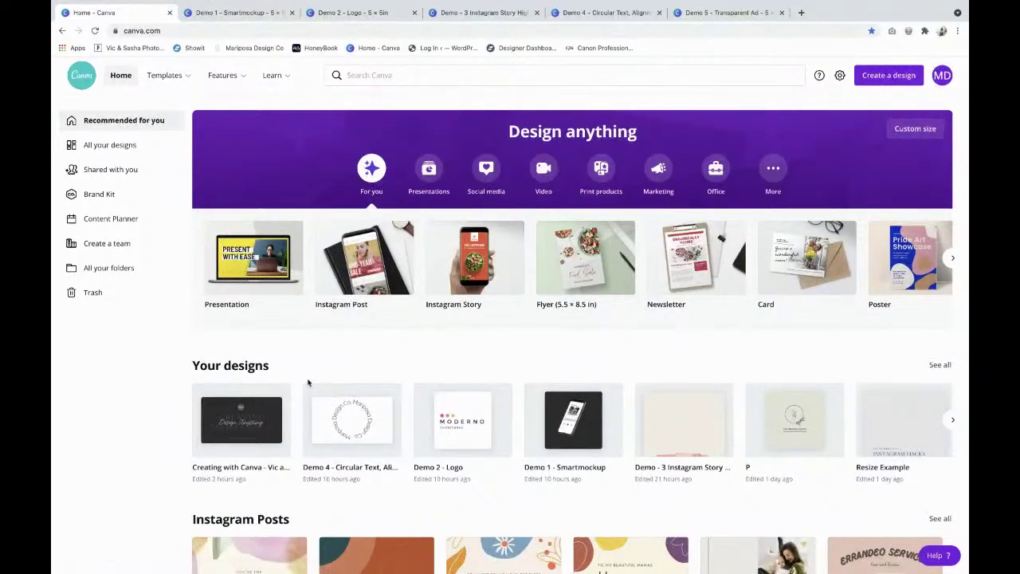
scroll(308, 382, "down", 1)
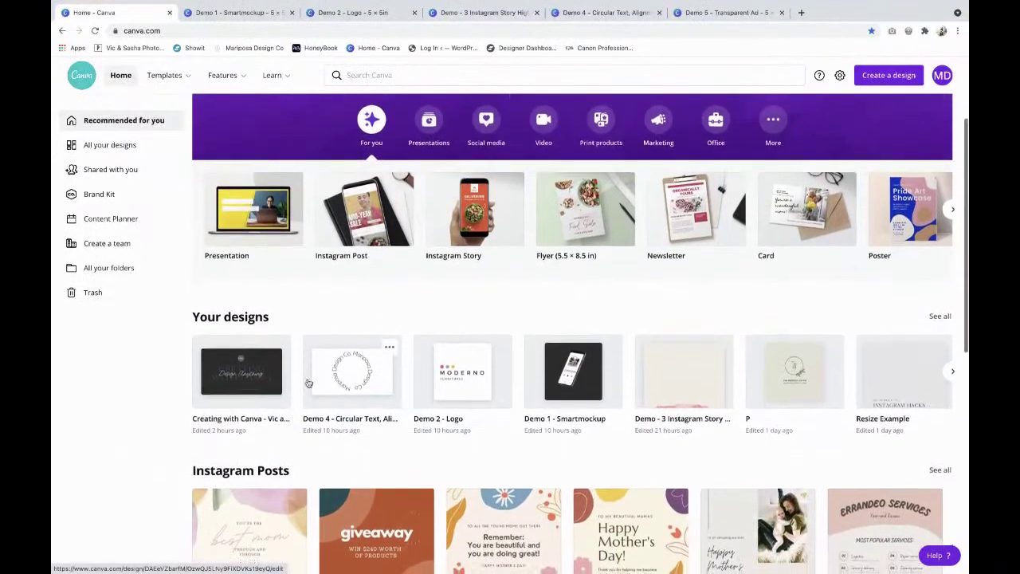
scroll(308, 382, "down", 2)
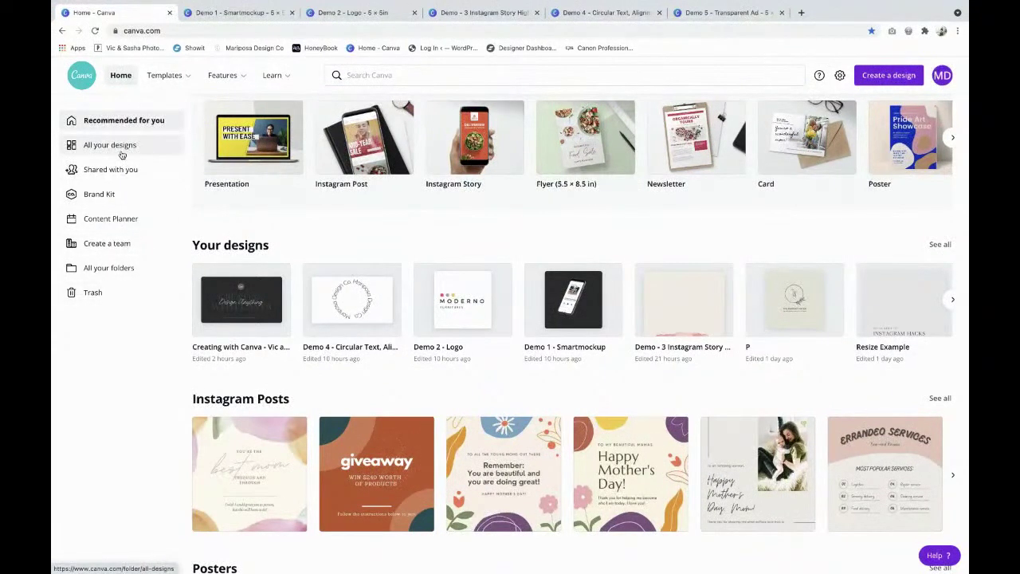
left_click(120, 204)
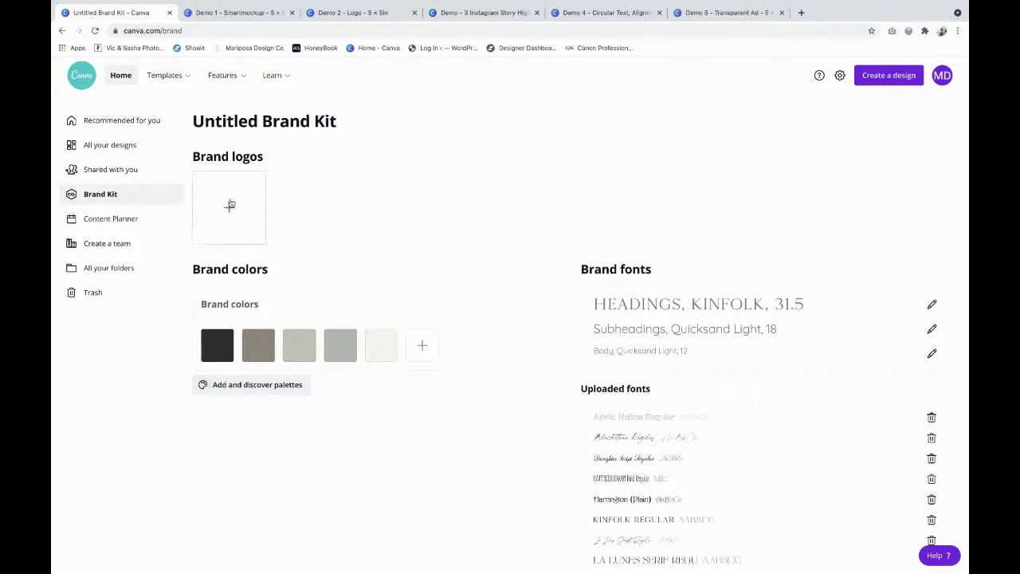
left_click(113, 148)
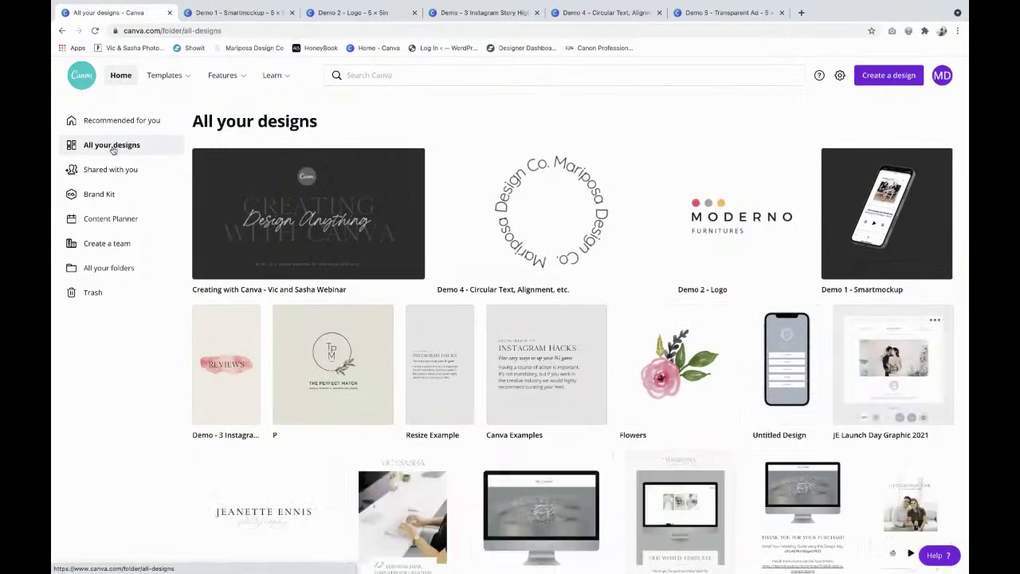
- Switch to the Demo 1 - Smartmockup design and take the browser window out of full screen
left_click(231, 13)
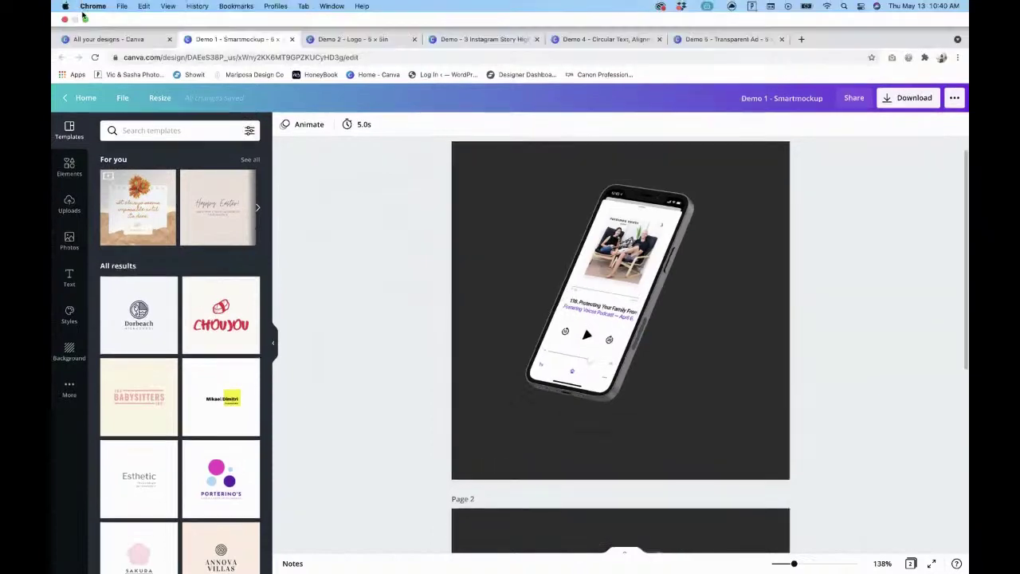
left_click(83, 18)
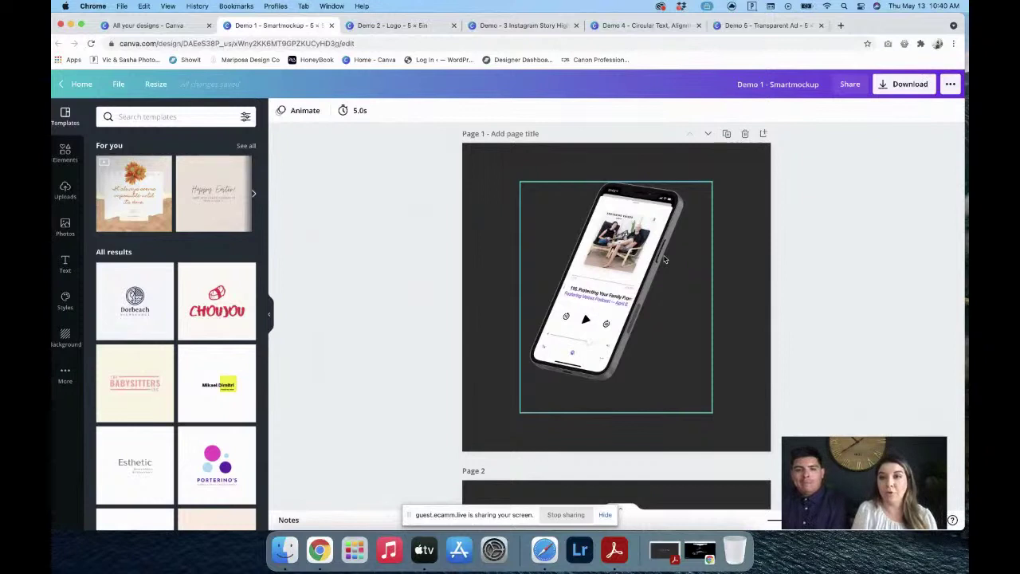
- Duplicate page 2 and delete the phone mockup from the copy, leaving only its dark background
scroll(666, 259, "down", 5)
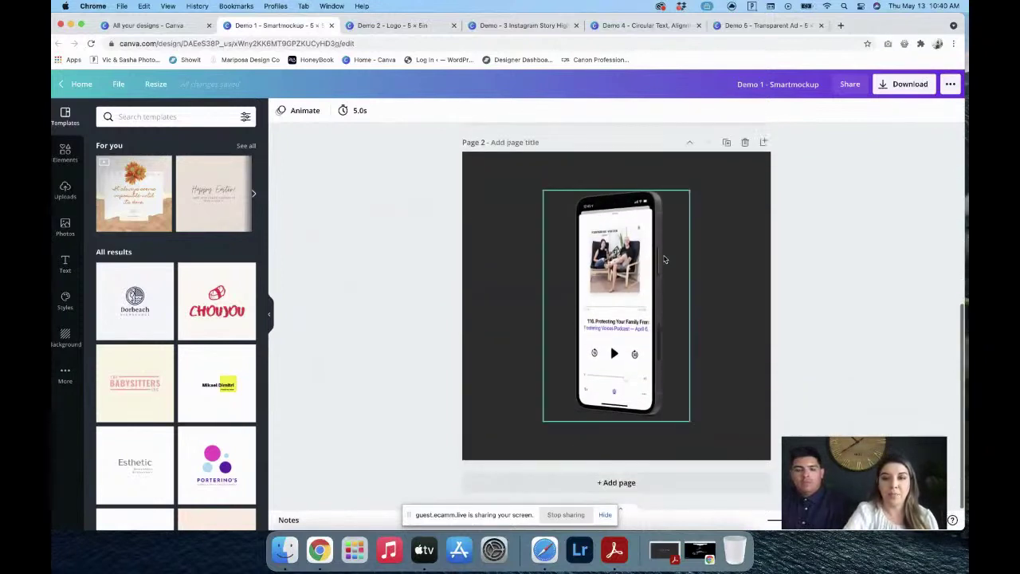
left_click(727, 142)
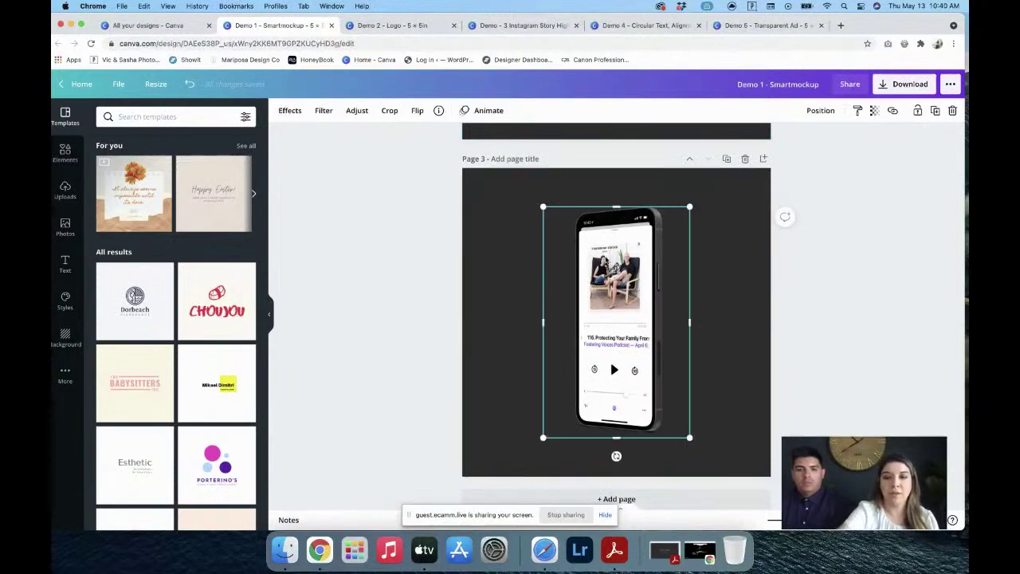
key("Delete")
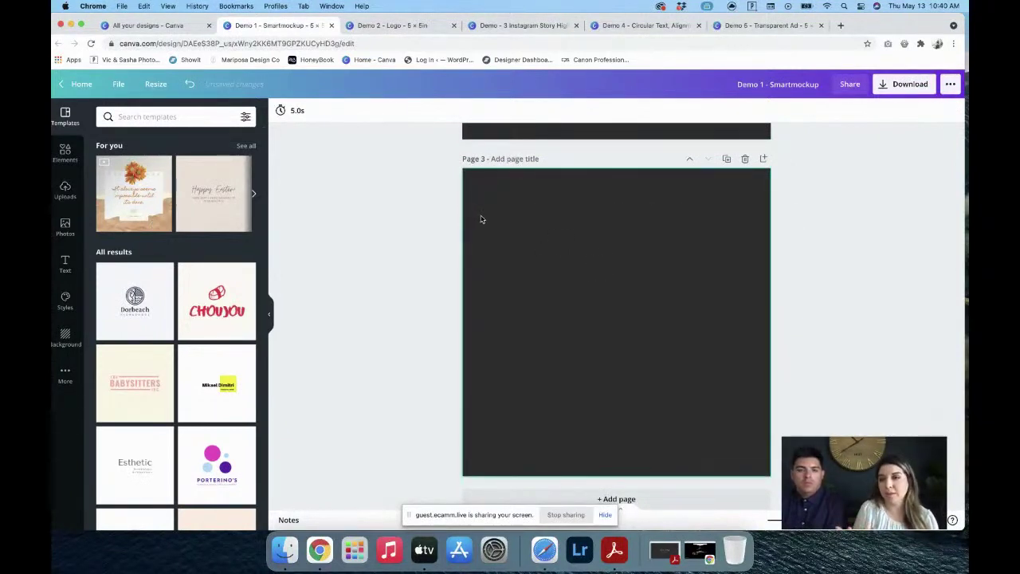
scroll(481, 220, "up", 5)
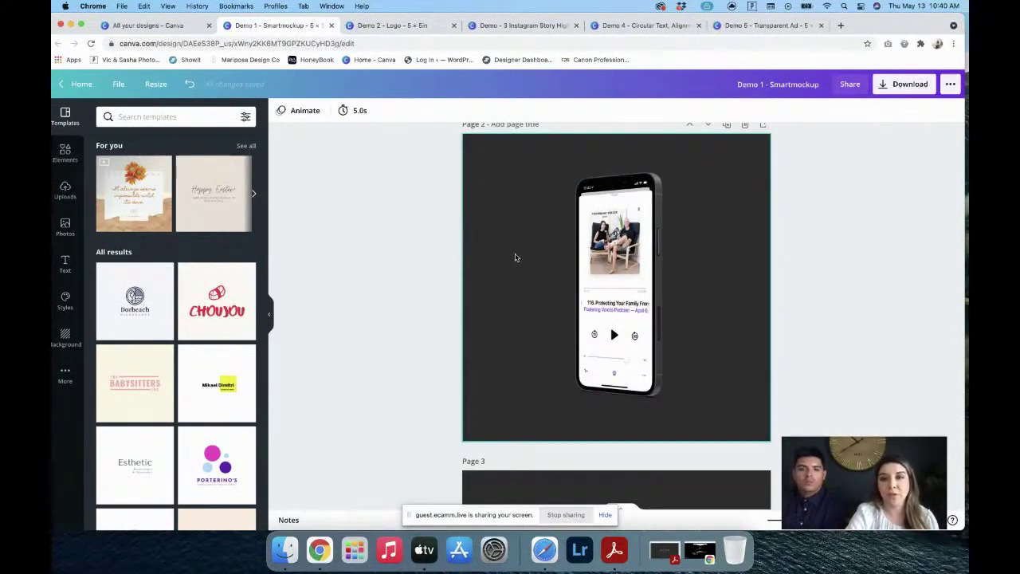
scroll(514, 257, "down", 5)
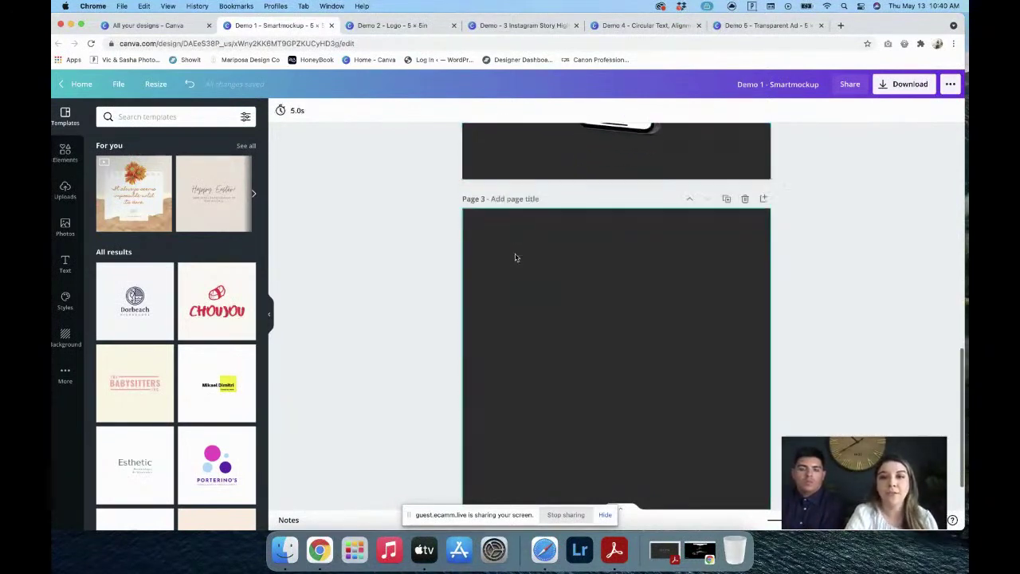
- Add the uploaded podcast phone screenshot to the empty page 3
left_click(57, 193)
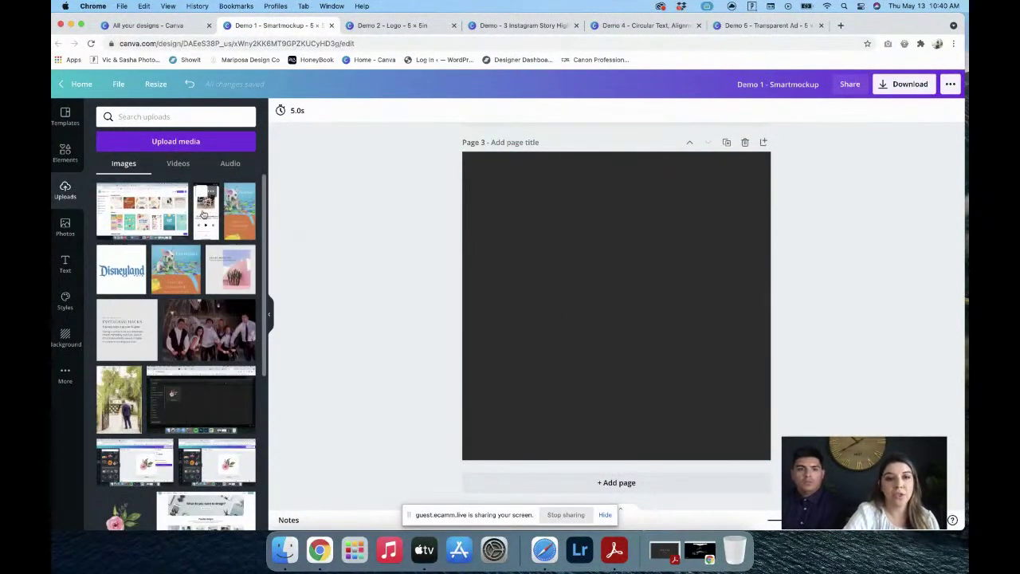
left_click(204, 214)
left_click(522, 328)
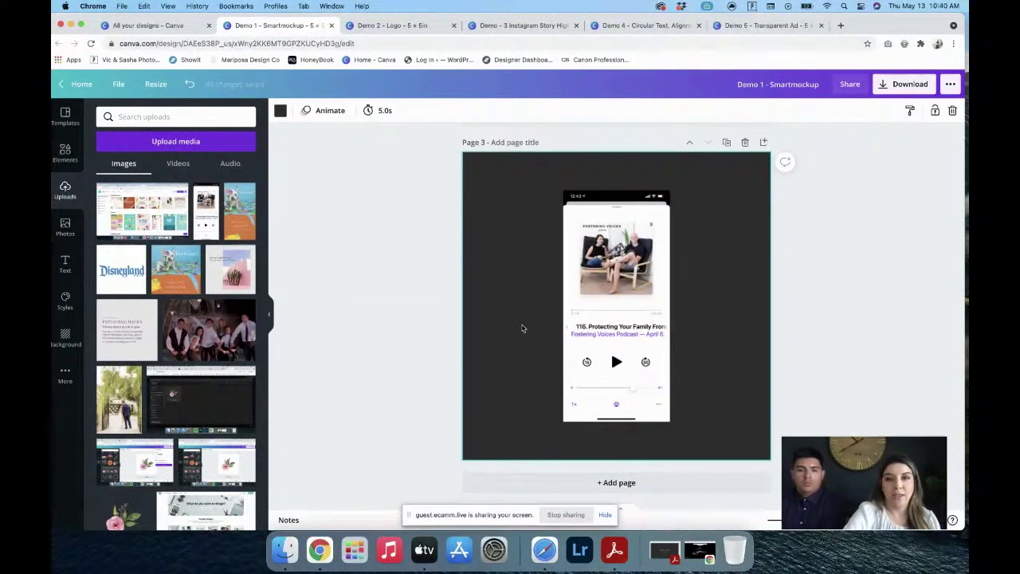
- Apply the Smartphone 13 Smartmockups effect to the podcast screenshot on page 3 and compare it with the mockup on page 2
left_click(584, 308)
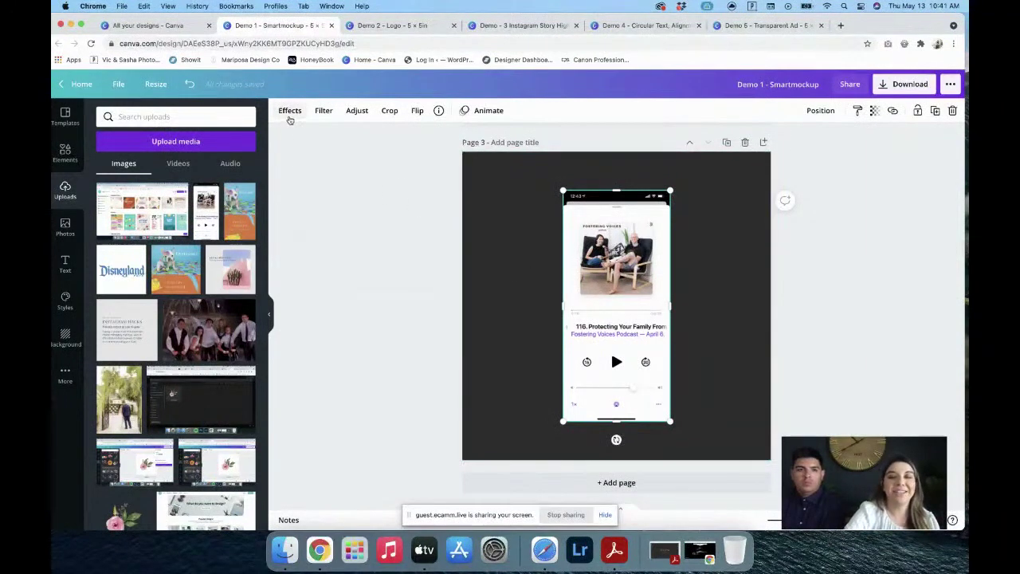
left_click(290, 113)
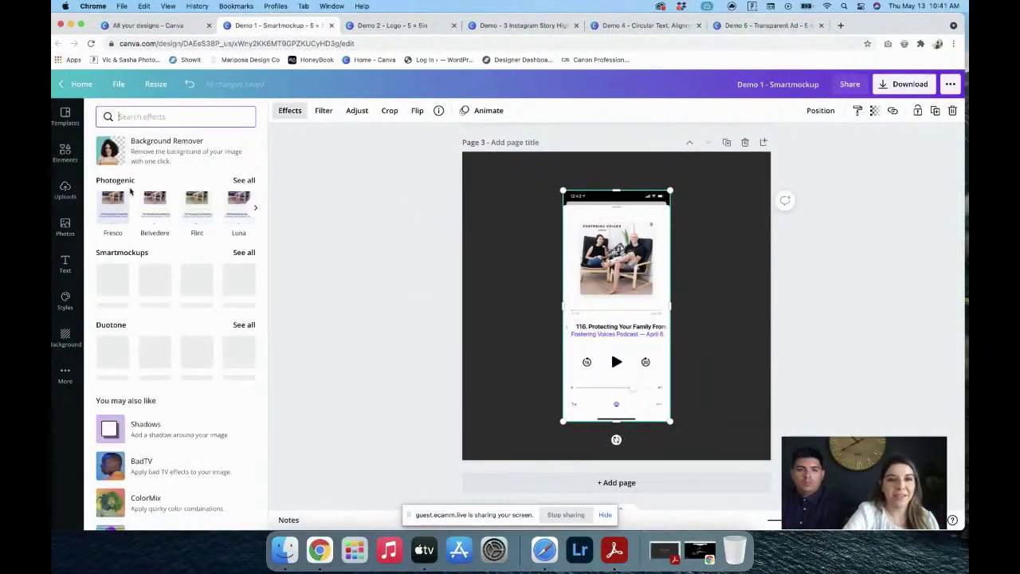
left_click(241, 253)
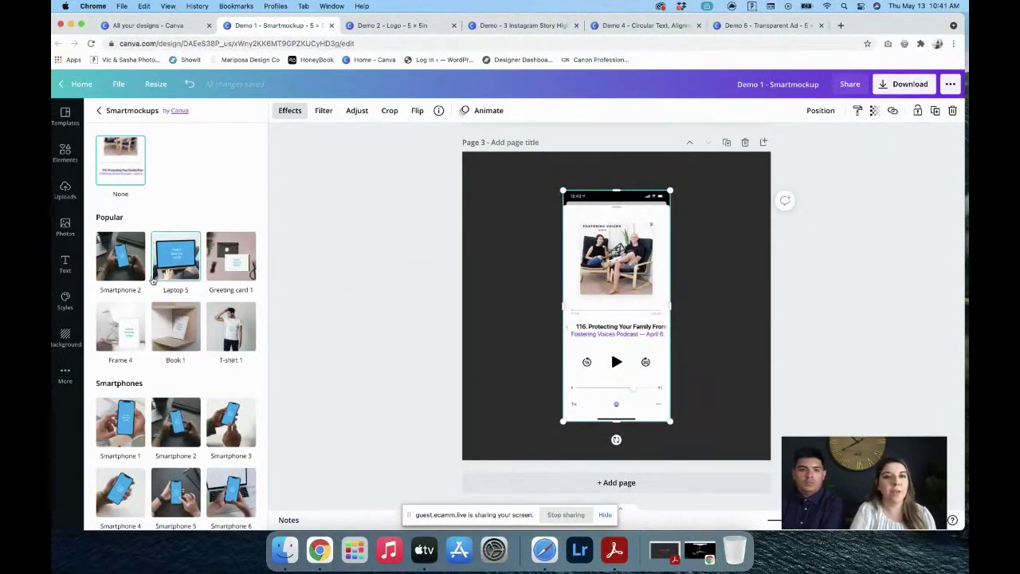
scroll(153, 279, "down", 5)
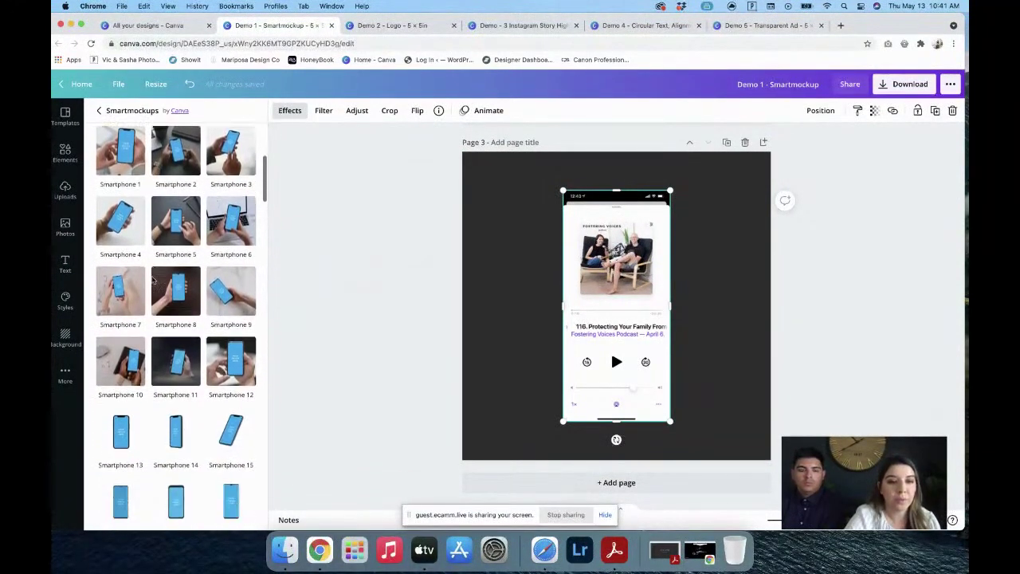
scroll(153, 279, "down", 4)
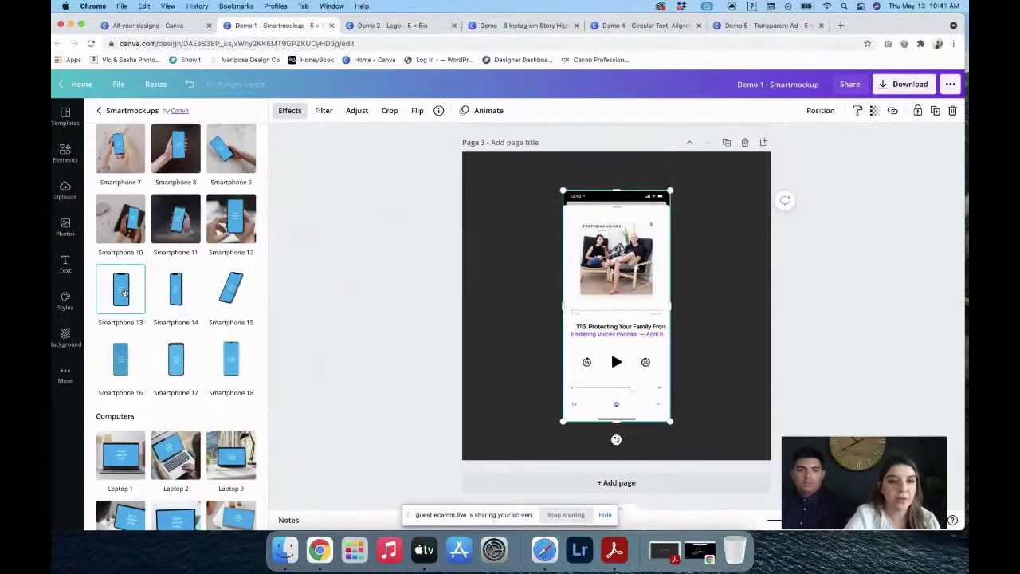
left_click(122, 292)
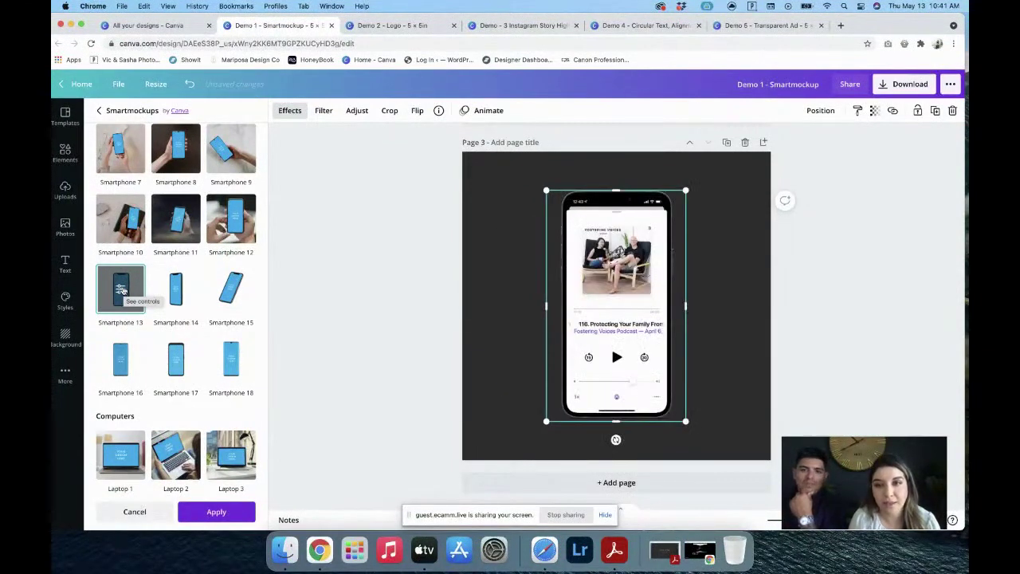
key("Escape")
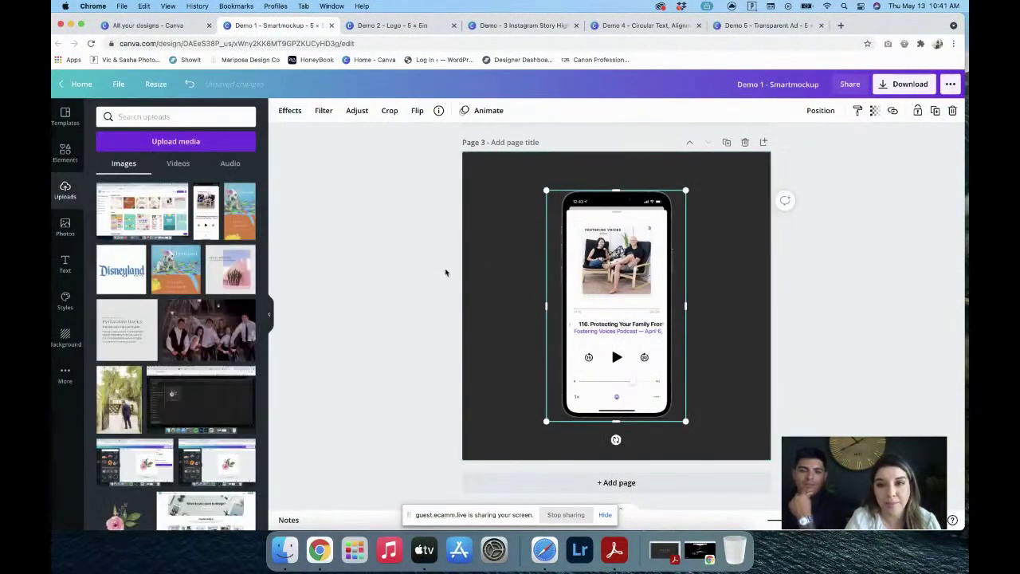
left_click(510, 250)
scroll(442, 263, "up", 4)
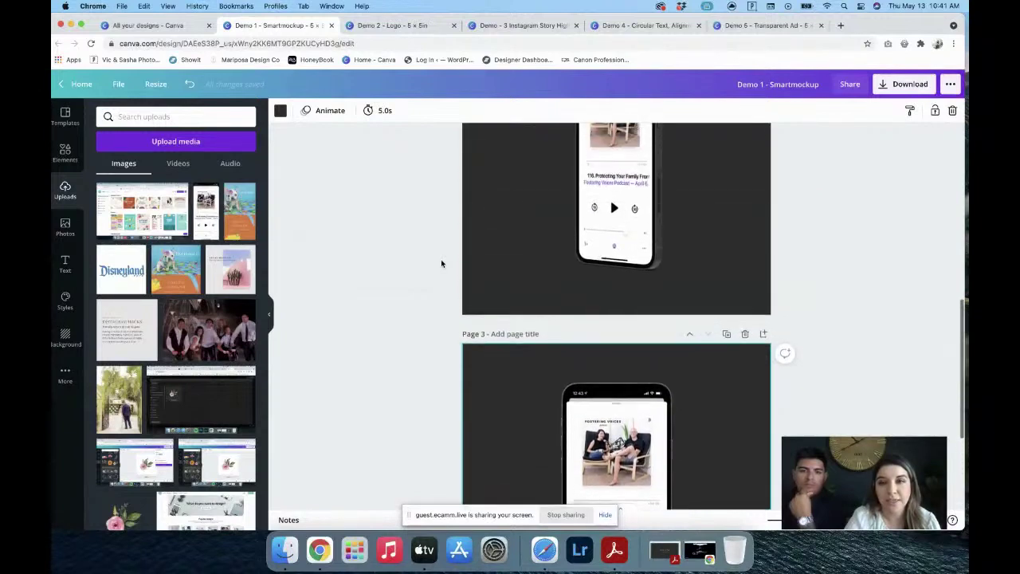
scroll(441, 259, "up", 2)
scroll(441, 259, "down", 5)
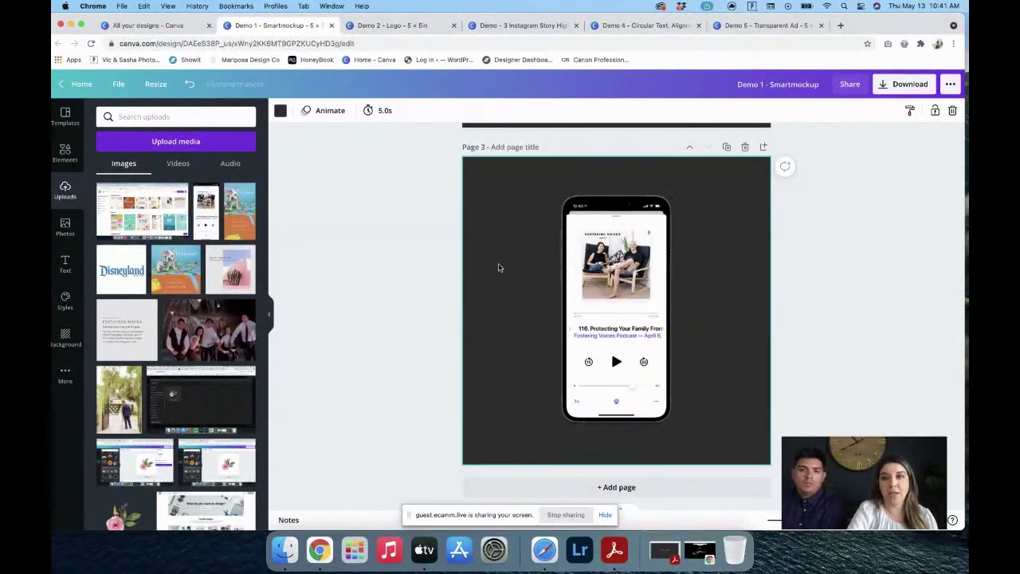
- Enable a transparent background in the PNG download settings and close them without downloading
left_click(901, 83)
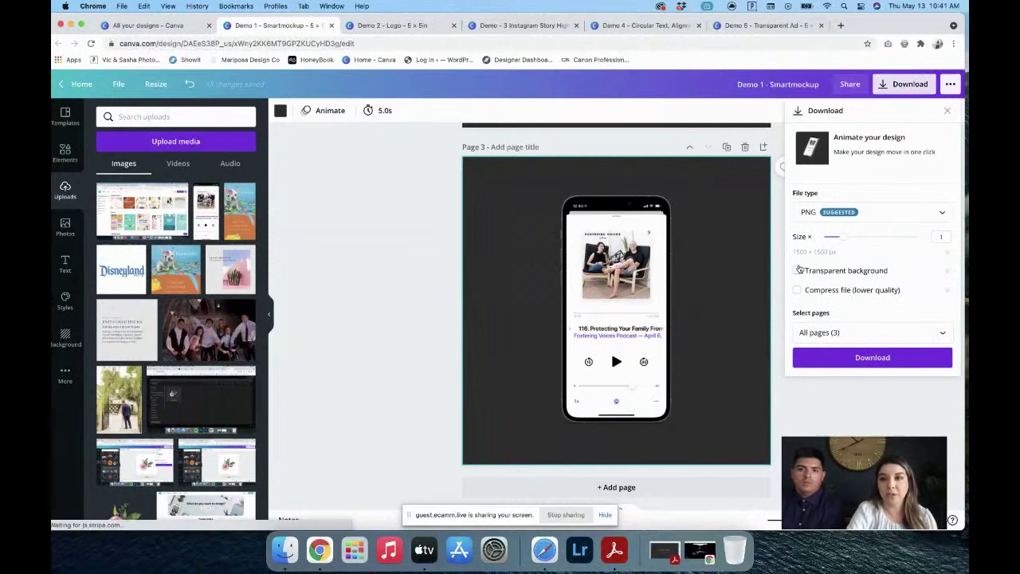
left_click(798, 270)
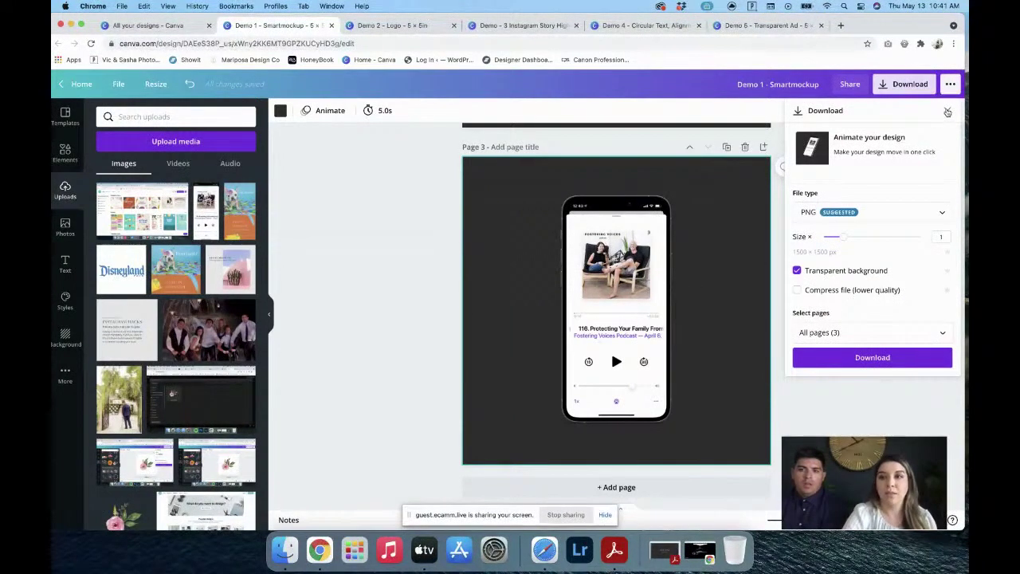
left_click(947, 111)
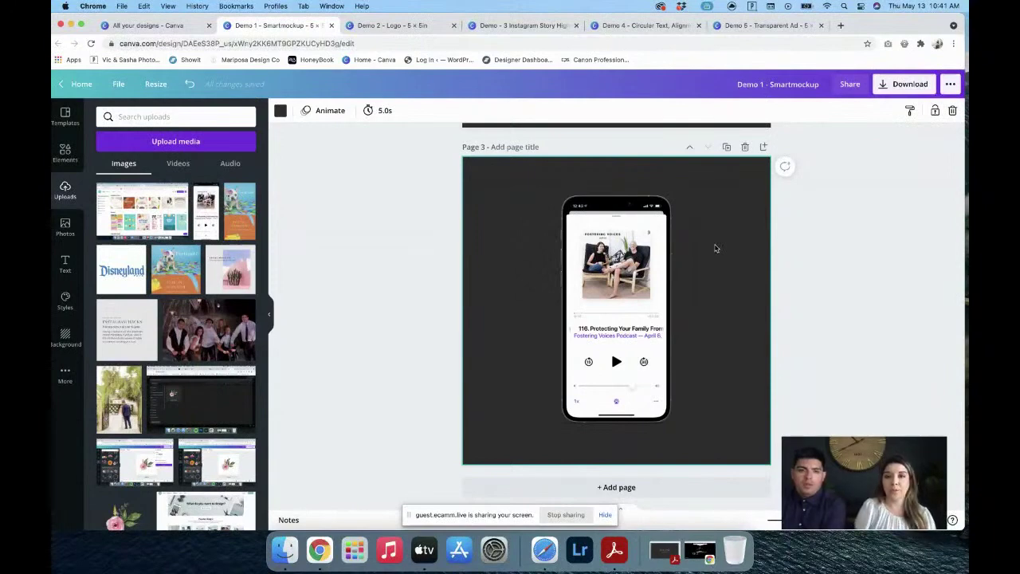
scroll(715, 249, "up", 10)
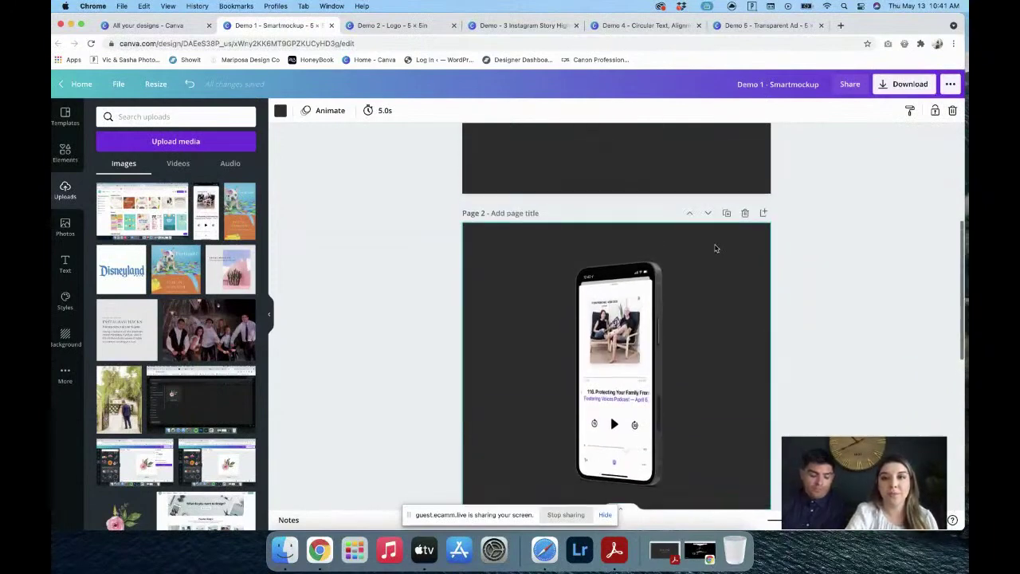
scroll(714, 248, "down", 8)
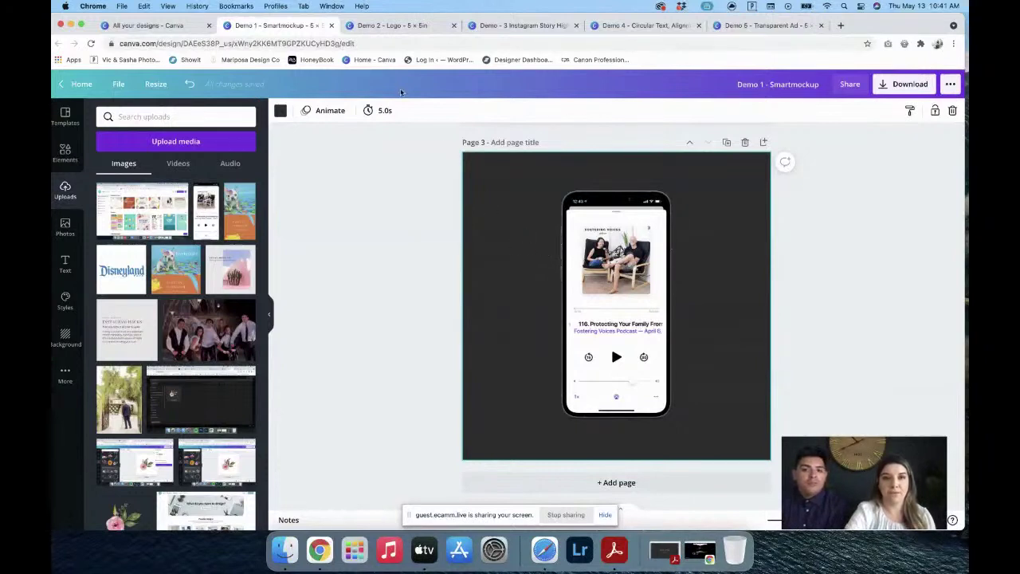
- Switch to the Demo 2 - Logo design and select its page background
left_click(405, 28)
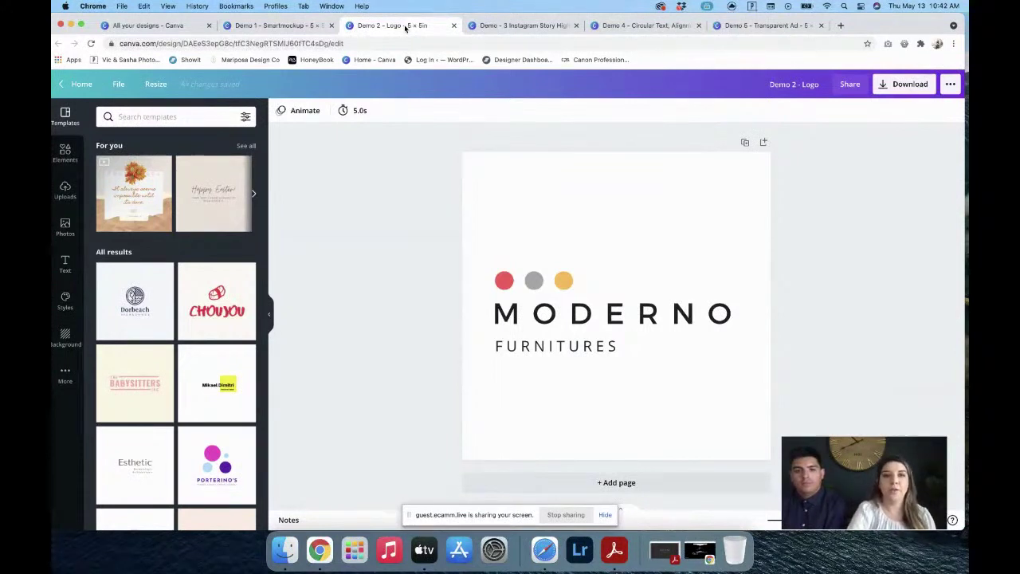
left_click(510, 242)
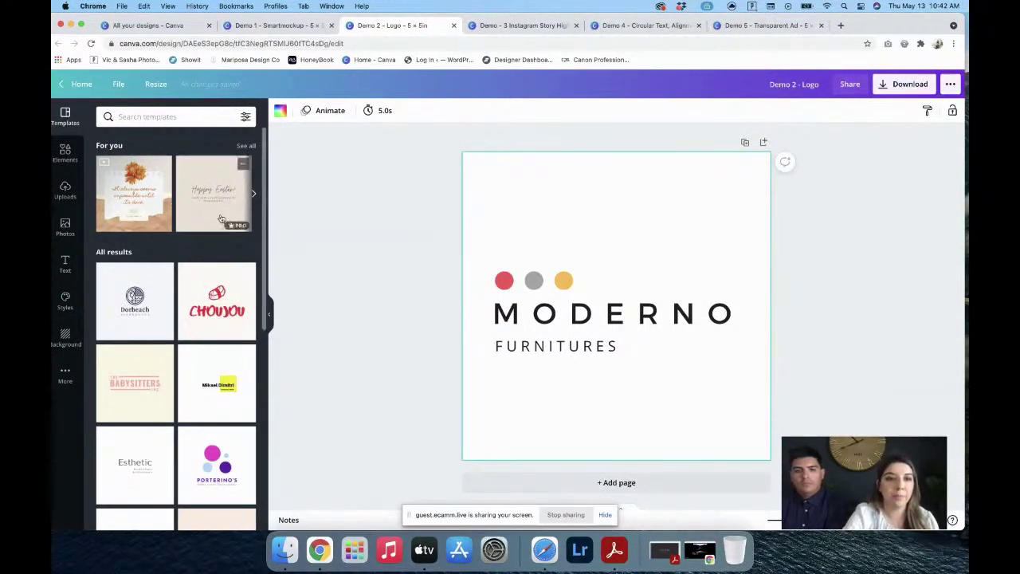
- Look through the logo templates and apply the coral "eufloria." template to the page
scroll(221, 218, "down", 2)
scroll(221, 218, "down", 10)
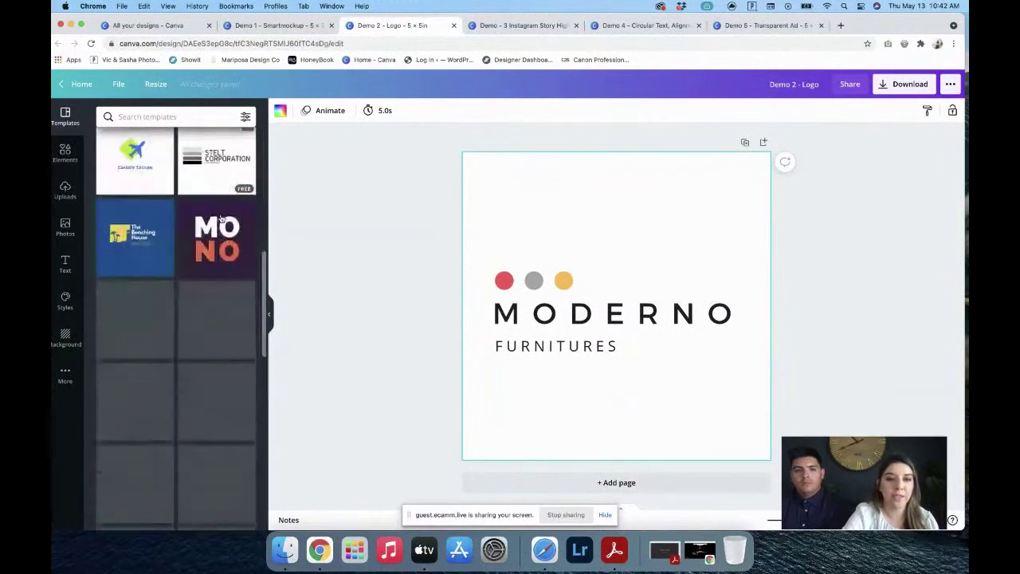
scroll(222, 219, "up", 3)
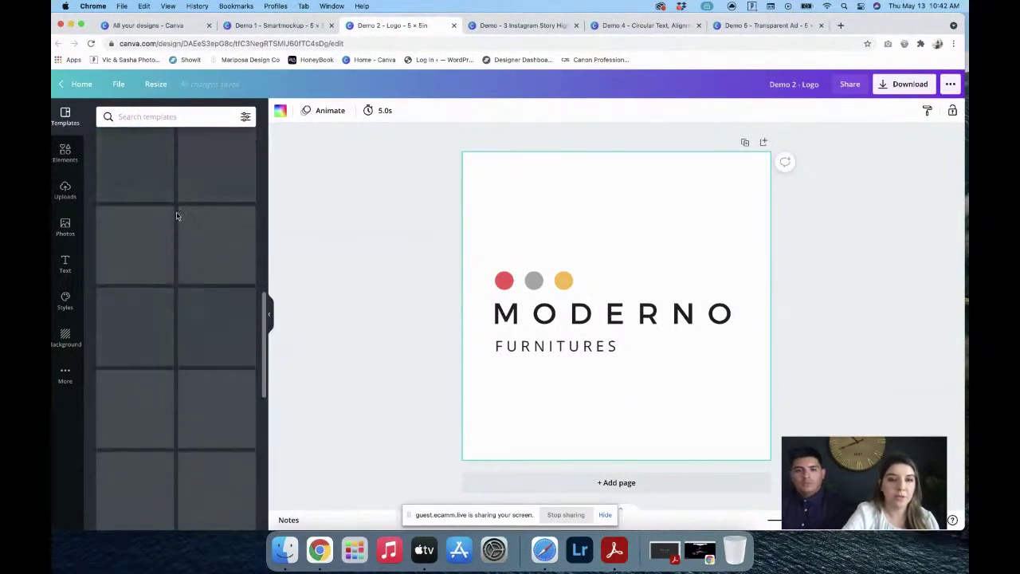
scroll(177, 216, "up", 10)
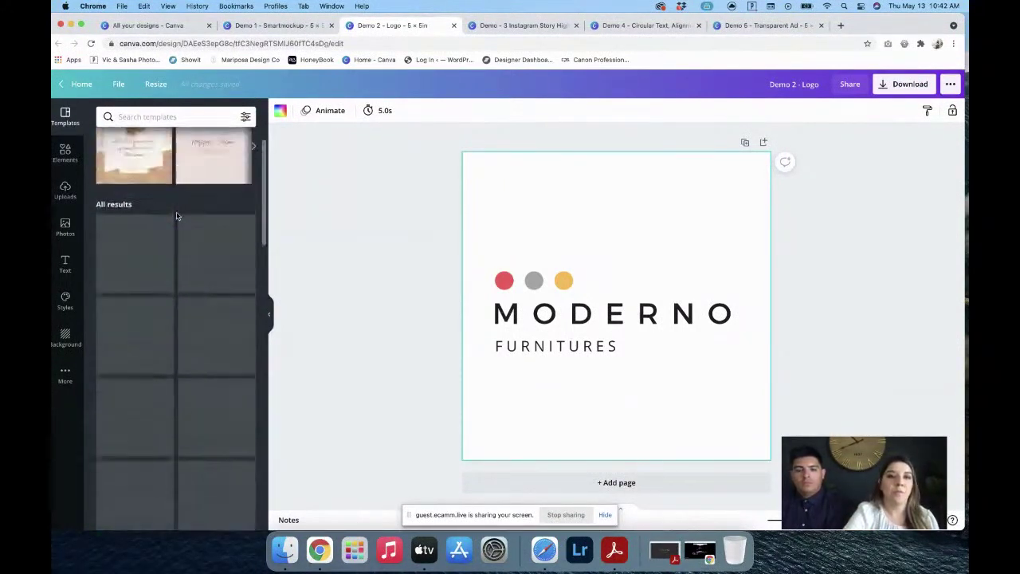
scroll(177, 216, "down", 10)
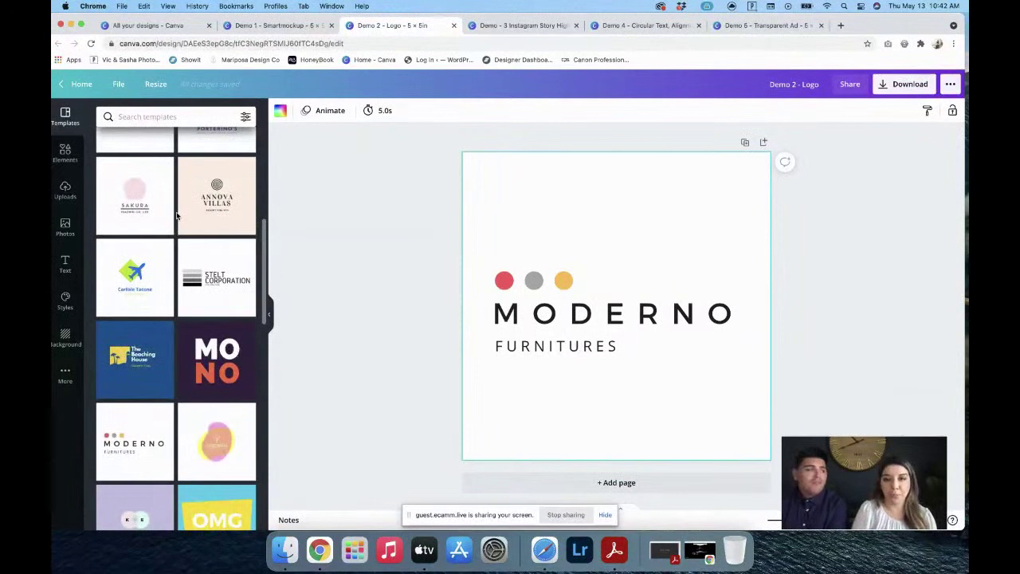
scroll(177, 216, "down", 1)
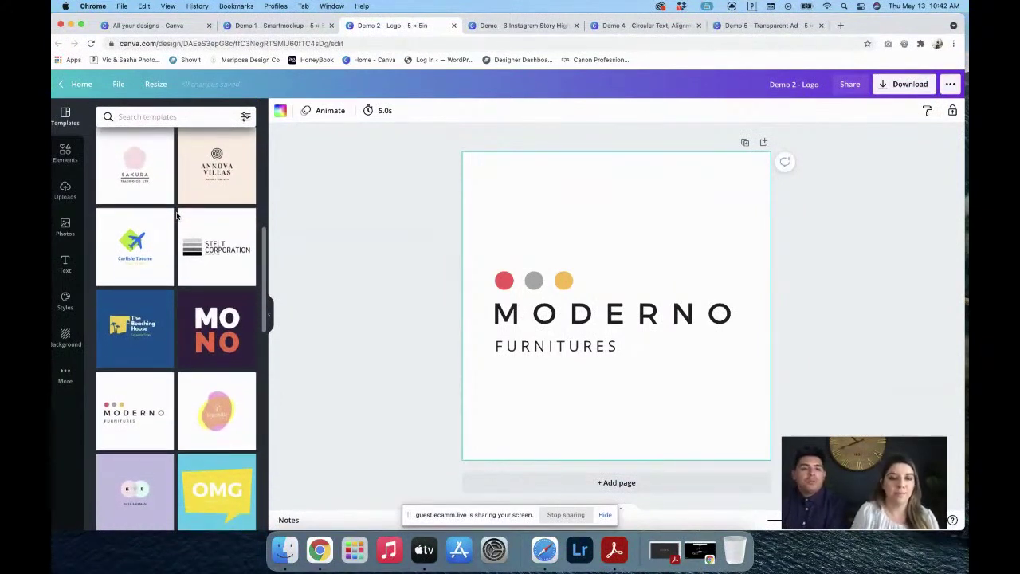
scroll(177, 216, "down", 6)
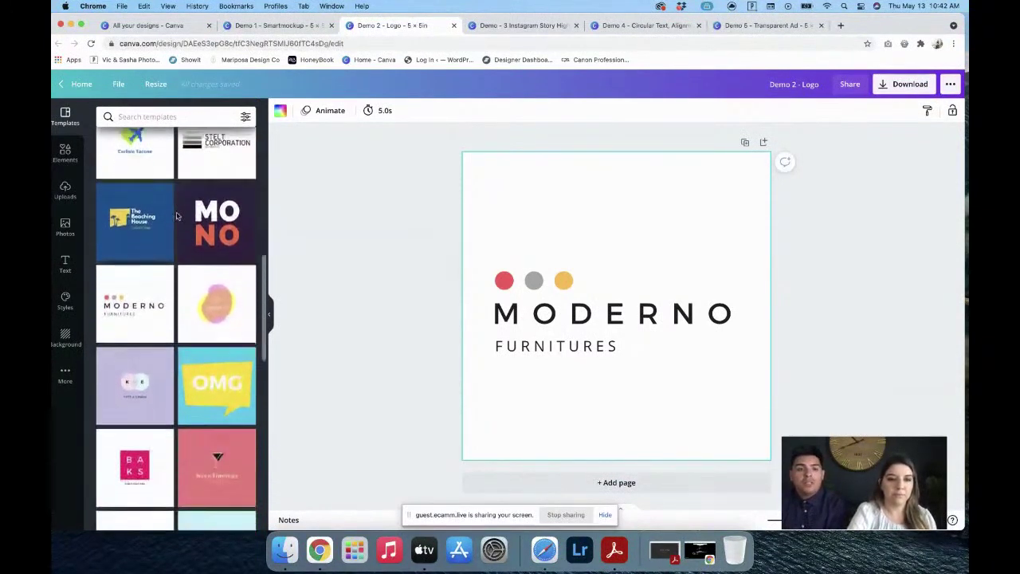
scroll(177, 216, "down", 3)
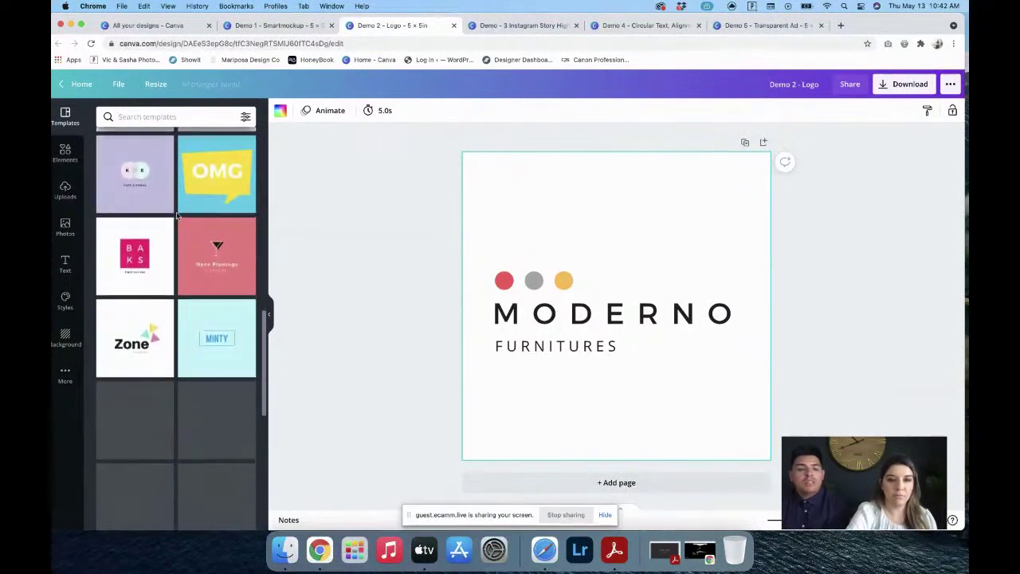
scroll(177, 216, "down", 4)
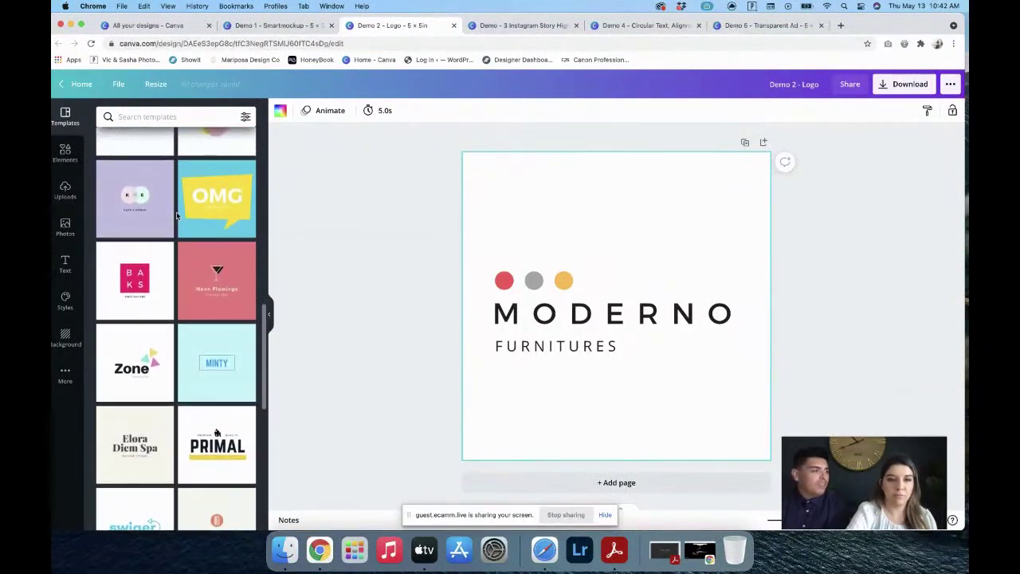
scroll(177, 216, "down", 8)
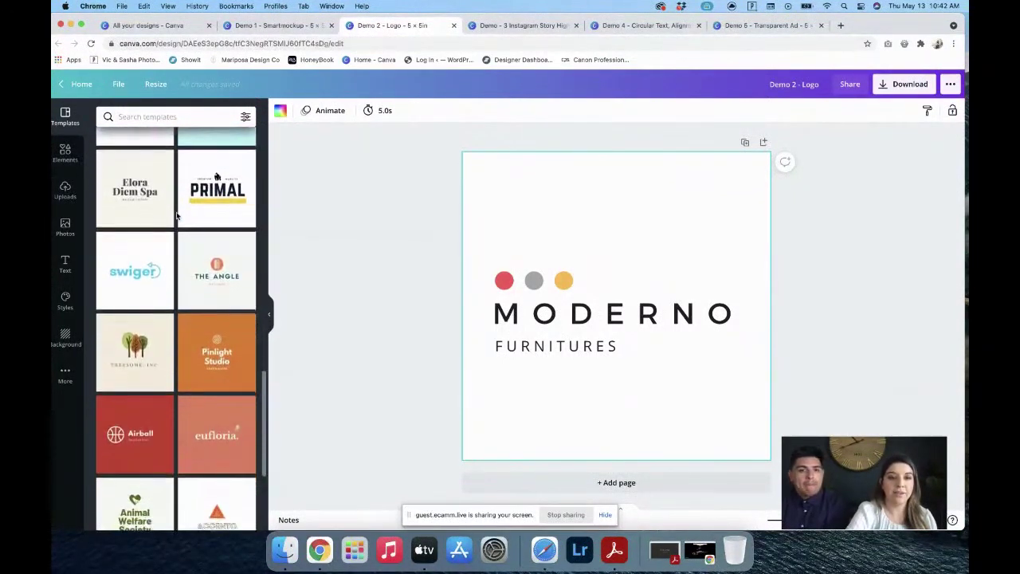
scroll(177, 216, "down", 1)
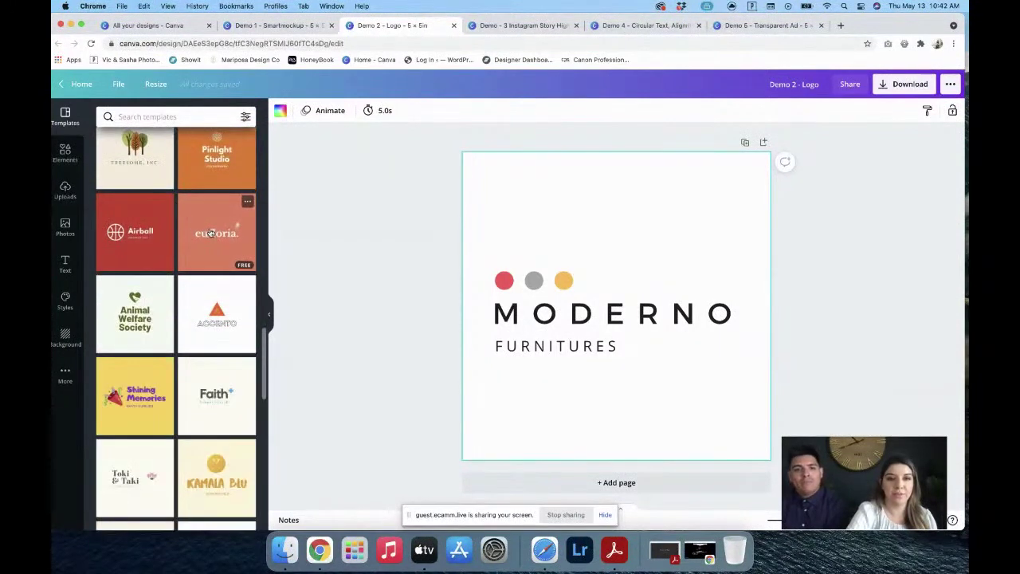
left_click(211, 233)
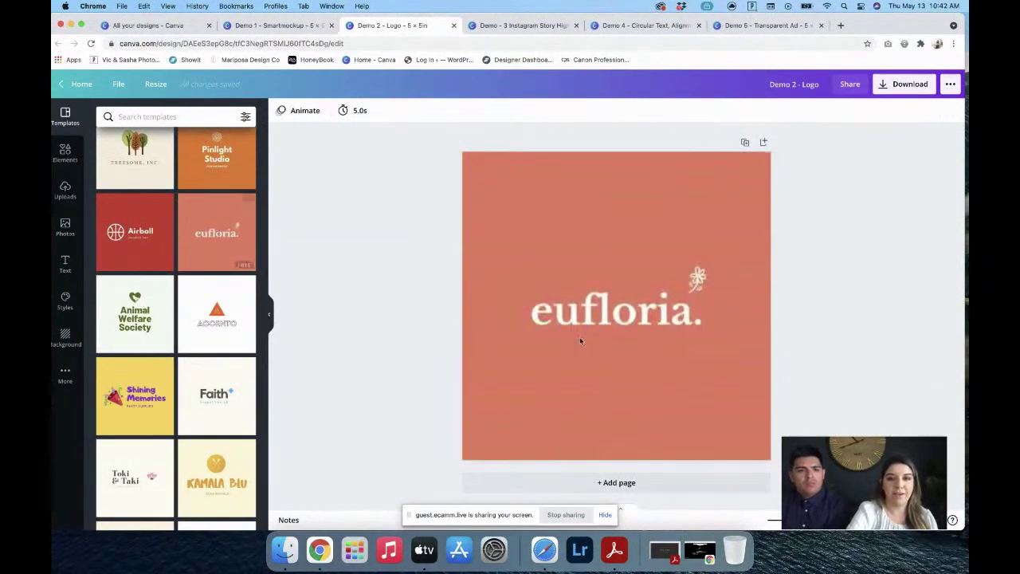
- Replace the "eufloria." logo text with "mariposa"
left_click(678, 317)
left_click(678, 316)
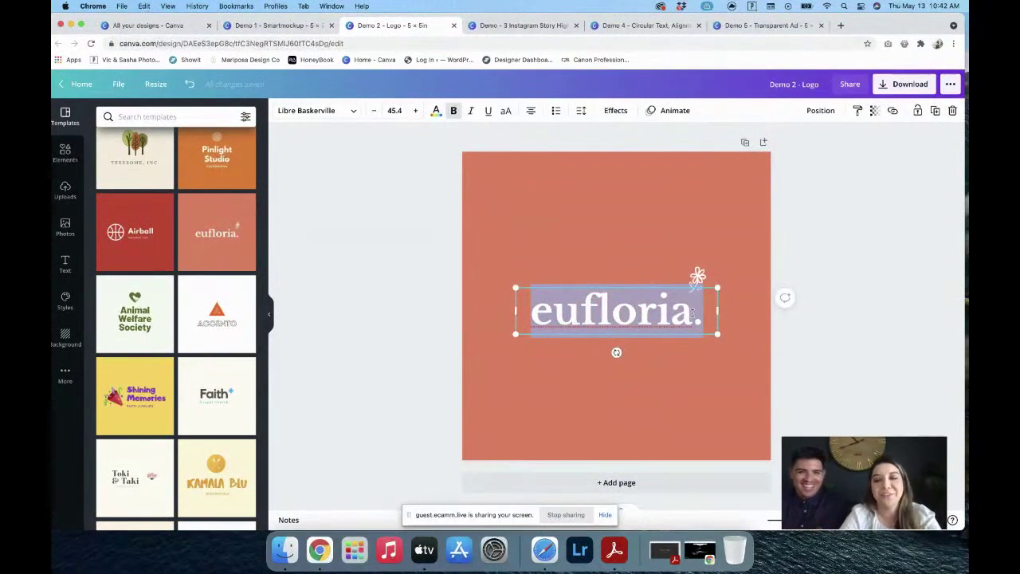
type("mariposa")
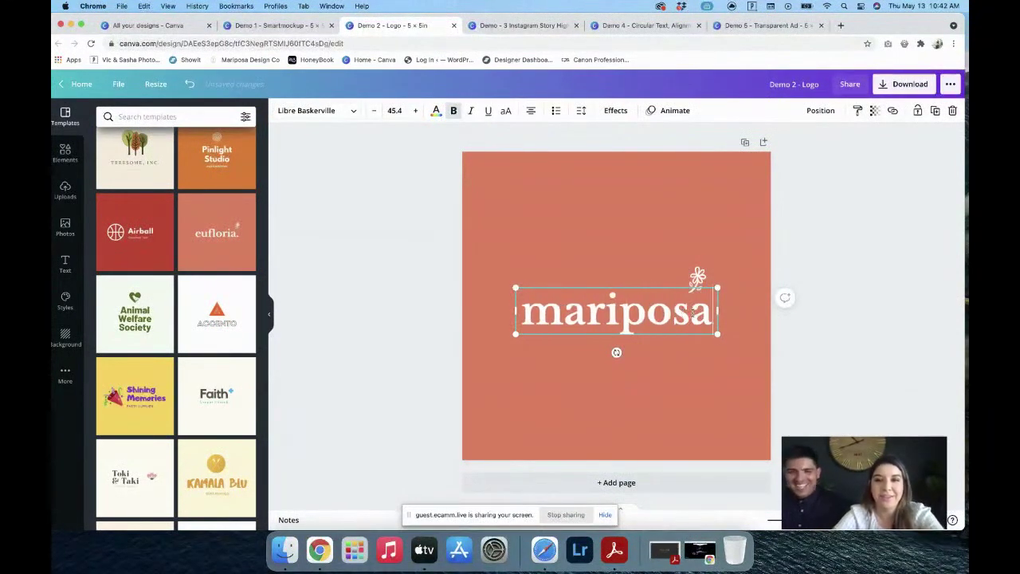
- Try a custom dark brown page background, and set it to the grey-green brand color instead
left_click(654, 215)
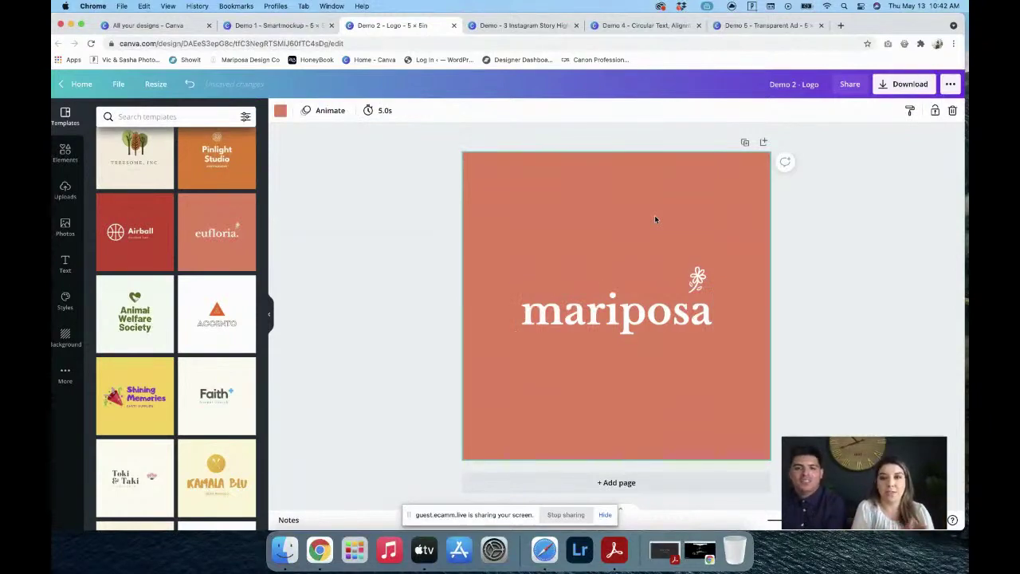
left_click(280, 110)
left_click(106, 163)
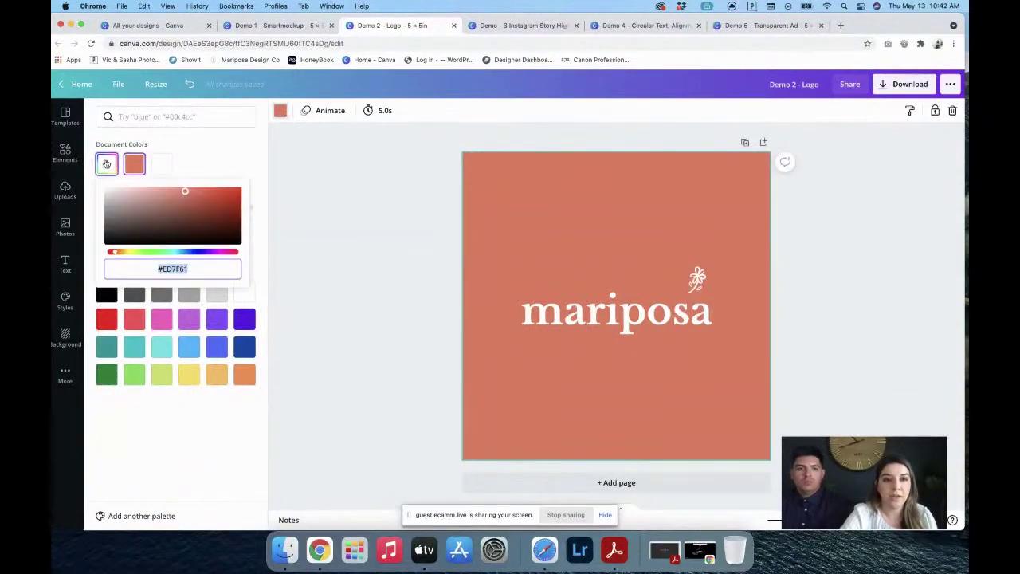
left_click(190, 214)
left_click(229, 165)
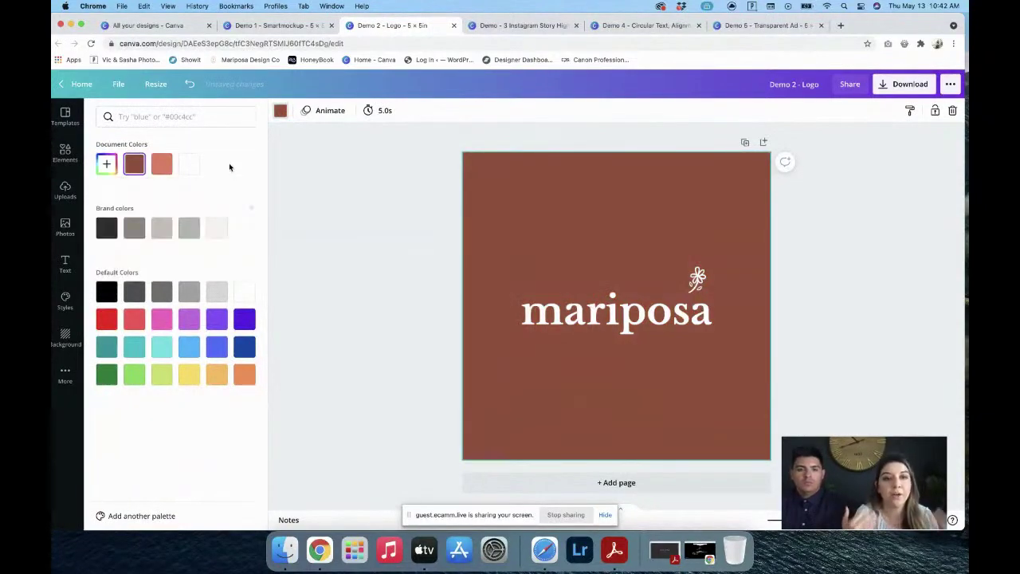
left_click(189, 228)
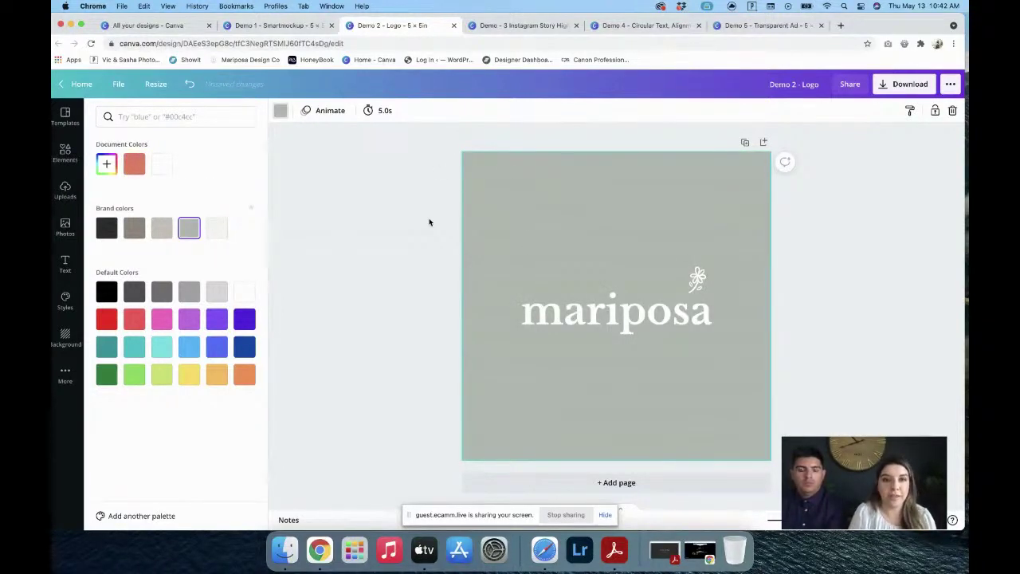
- Add the pink BAKS logo template as a new page after the mariposa logo
left_click(619, 302)
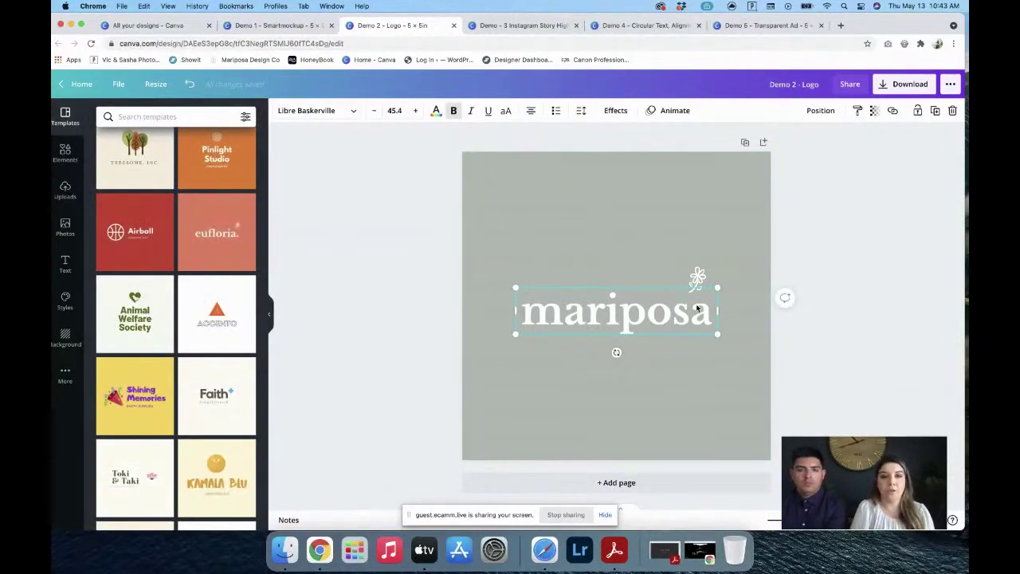
scroll(185, 350, "down", 5)
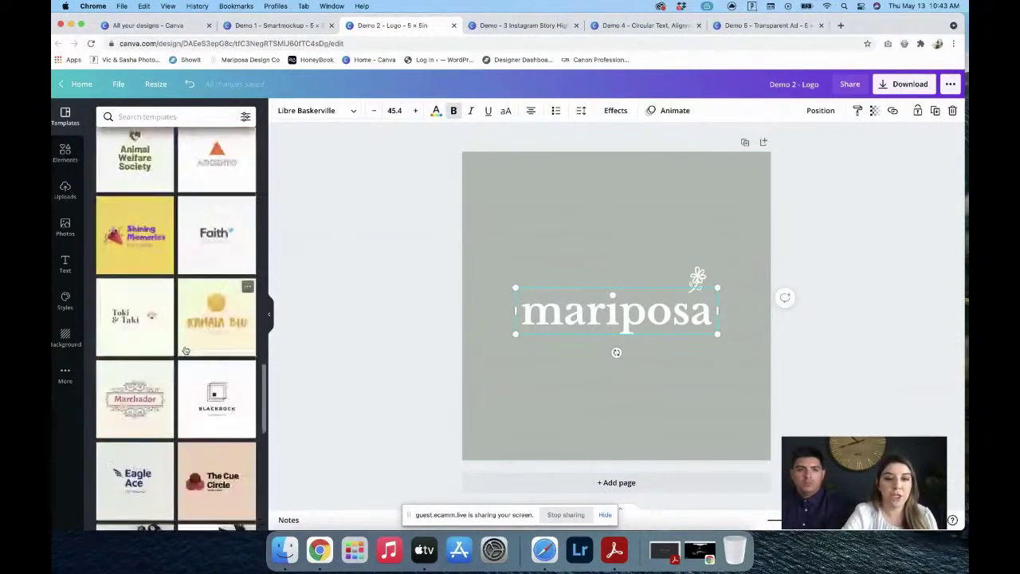
scroll(172, 383, "down", 2)
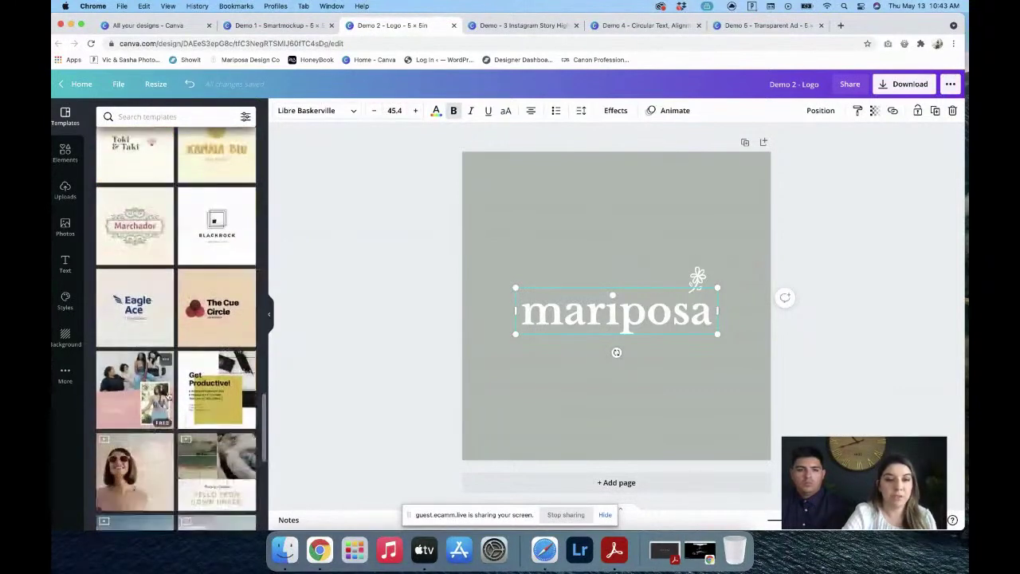
scroll(168, 396, "down", 10)
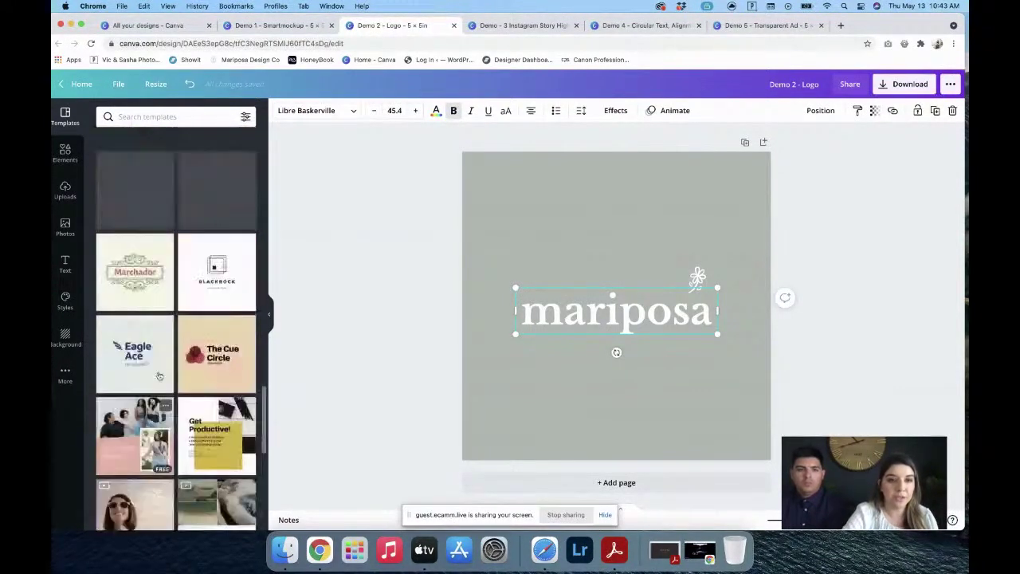
scroll(167, 319, "up", 3)
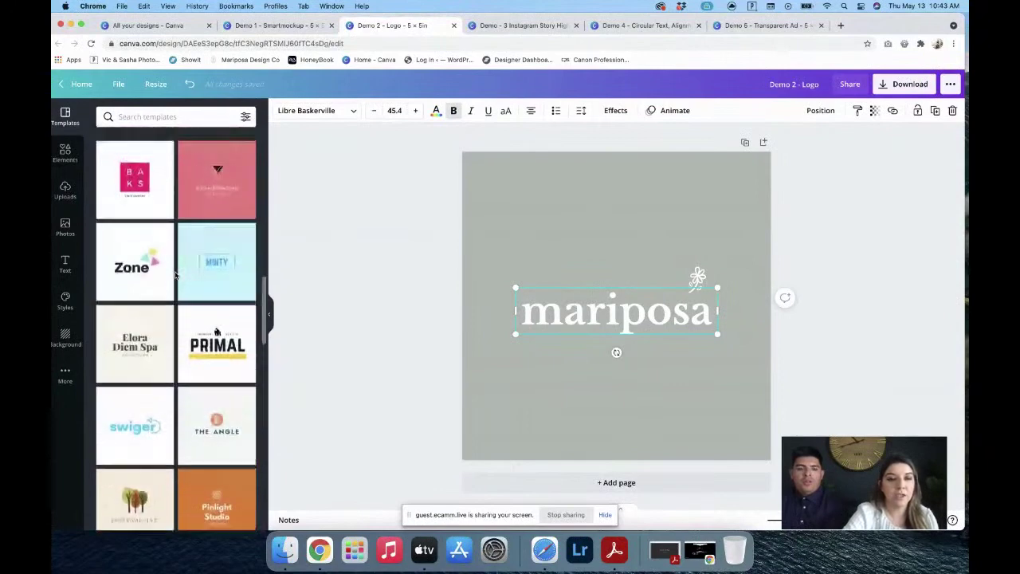
scroll(159, 275, "up", 1)
left_click(141, 270)
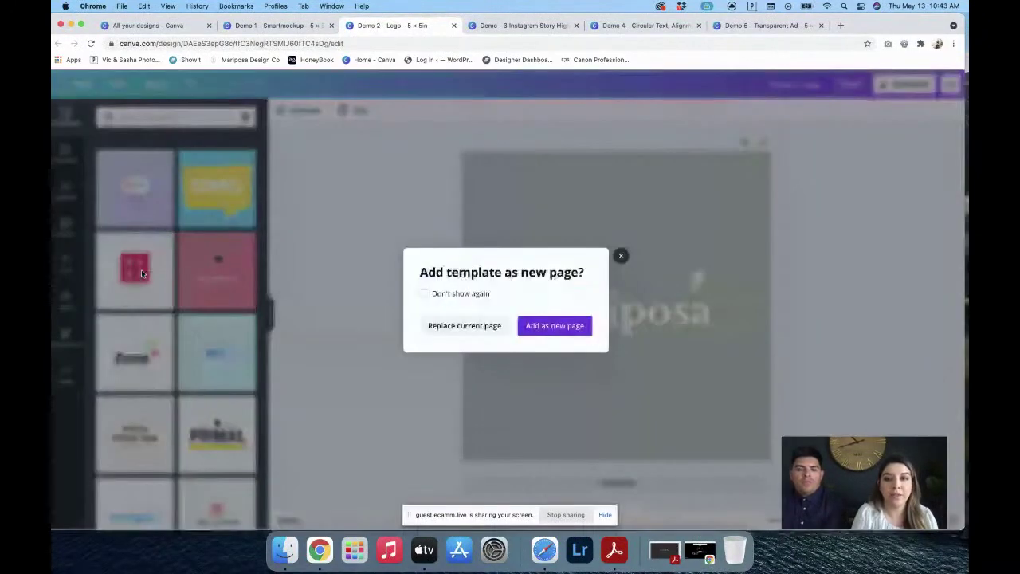
left_click(550, 325)
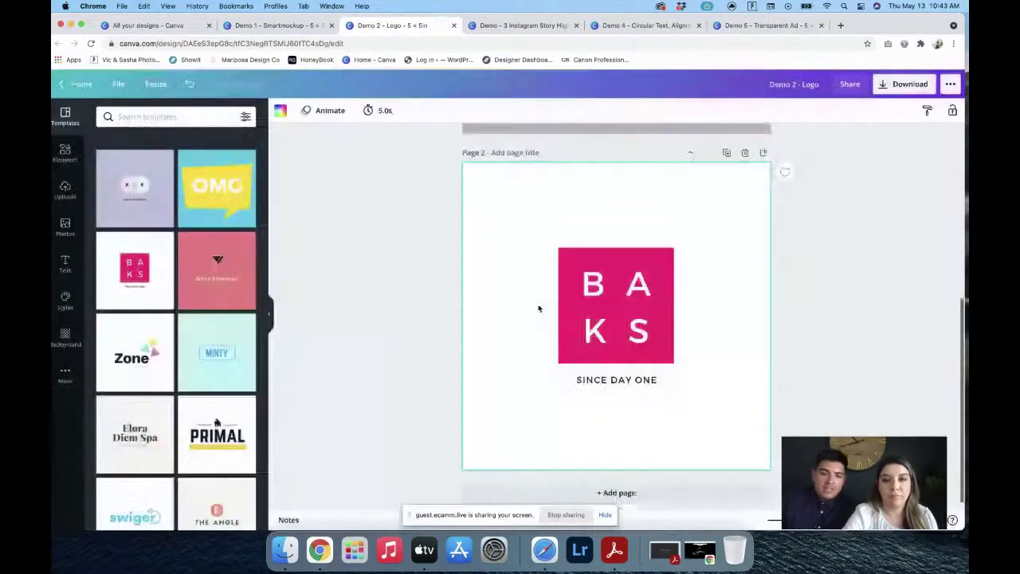
- Recolor the square behind the BAKS letters with the grey-green brand color and compare both logo pages
left_click(623, 302)
left_click(522, 290)
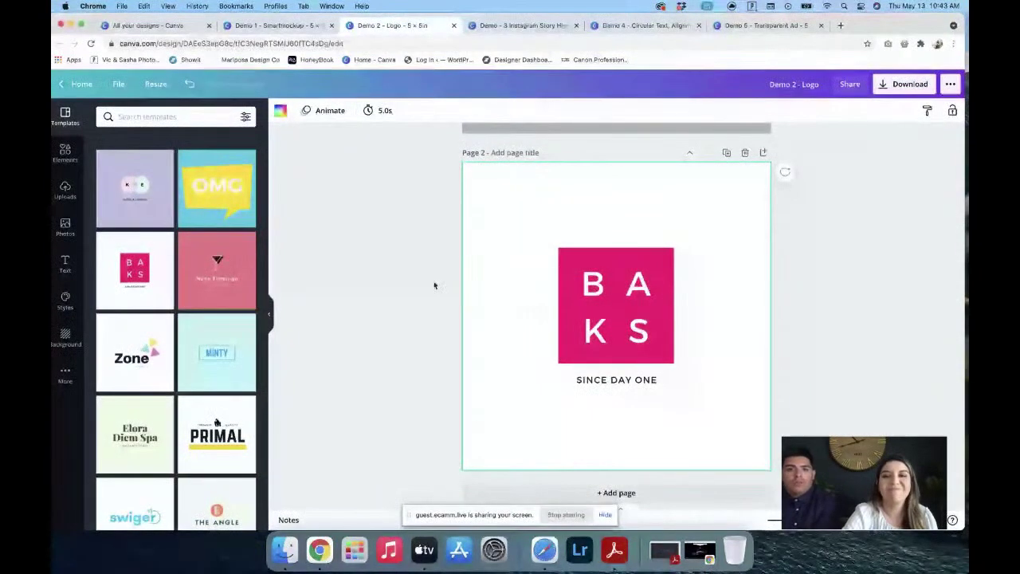
scroll(435, 284, "up", 1)
scroll(434, 285, "up", 4)
scroll(432, 285, "down", 4)
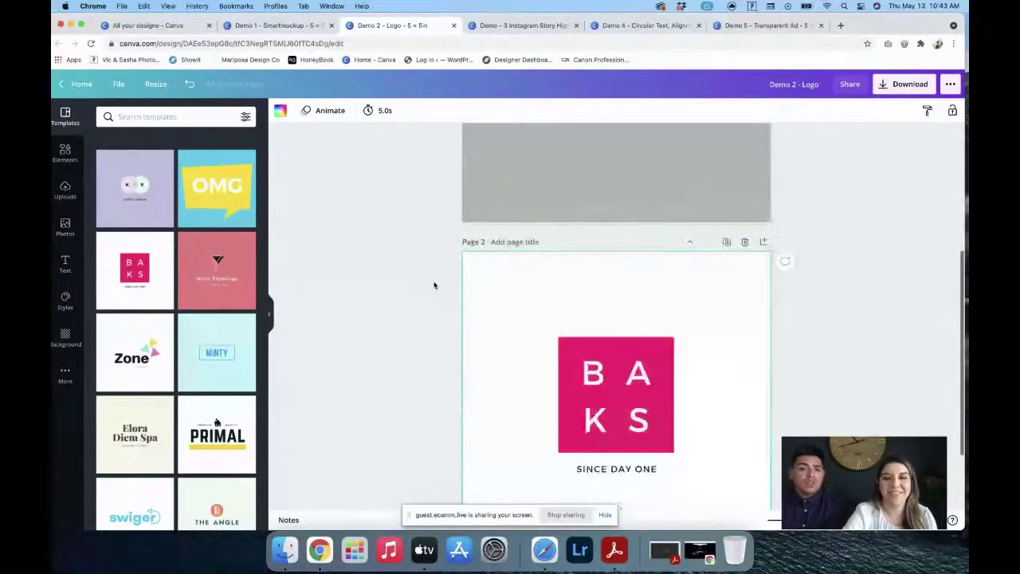
left_click(570, 288)
left_click(280, 110)
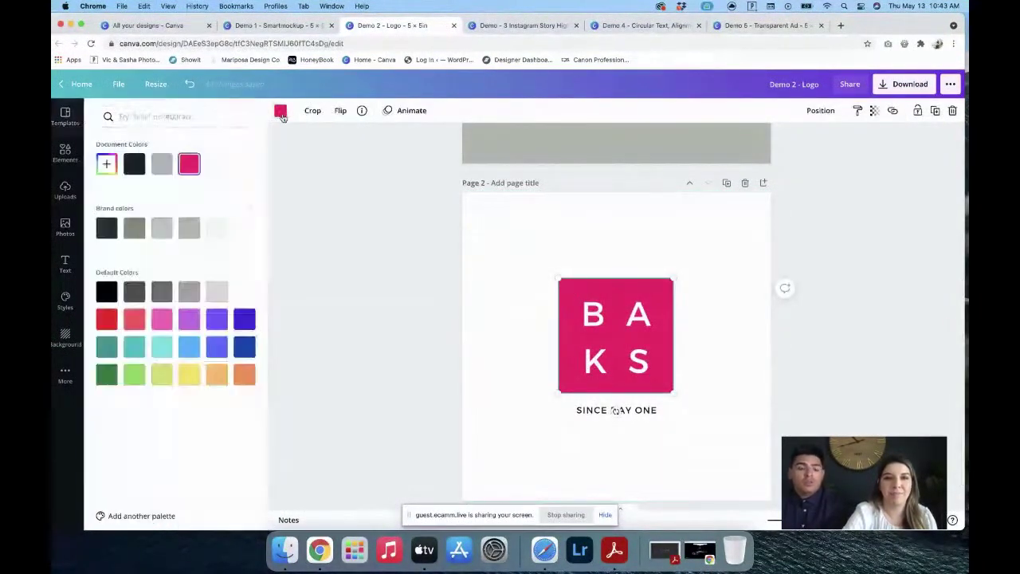
left_click(187, 229)
left_click(504, 300)
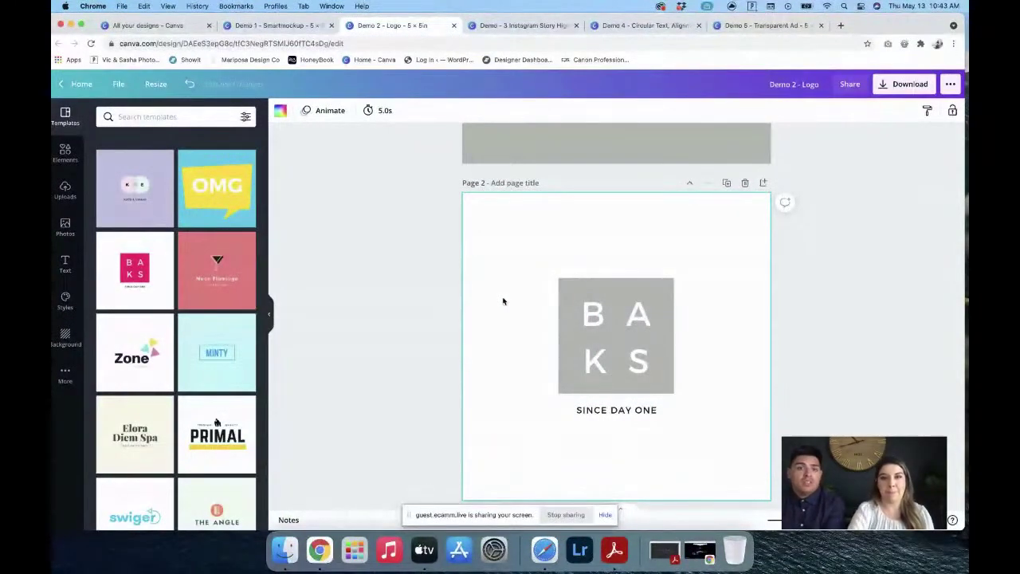
scroll(503, 300, "down", 1)
scroll(502, 301, "up", 5)
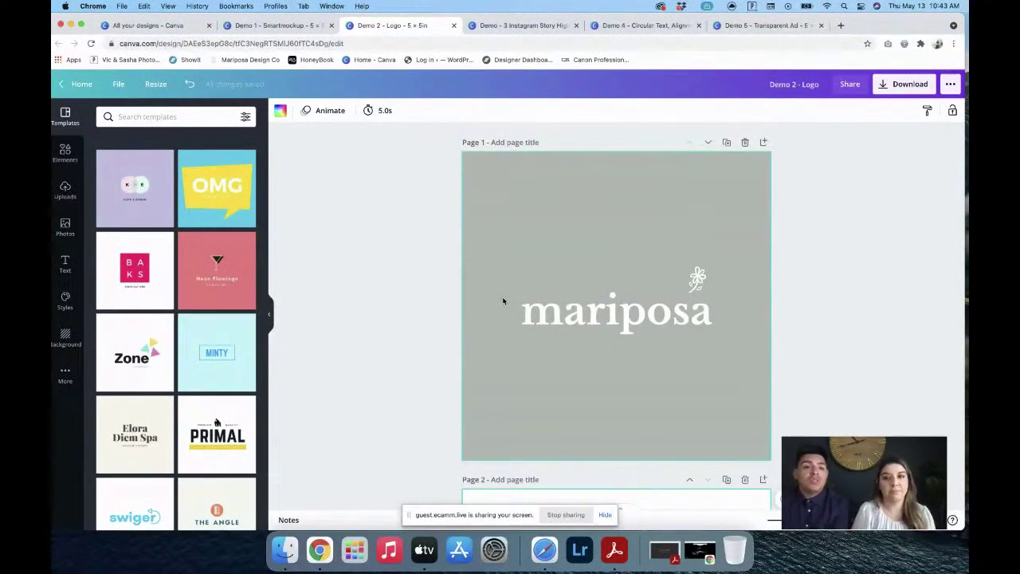
scroll(502, 301, "down", 5)
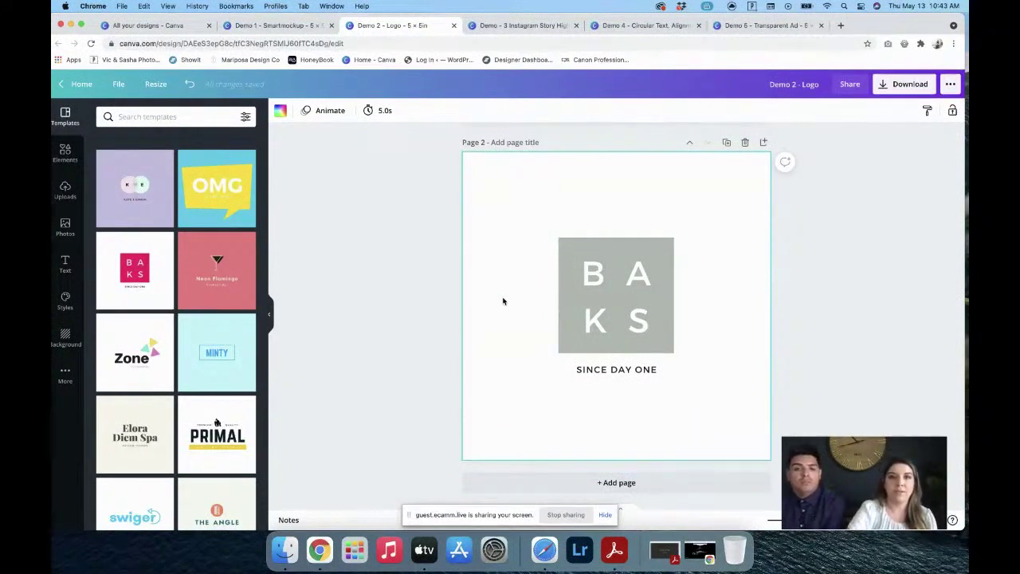
- Switch to the Demo - 3 Instagram Story Highlight Cover design, duplicate its page and delete the REVIEWS watercolor graphic from the copy
left_click(522, 26)
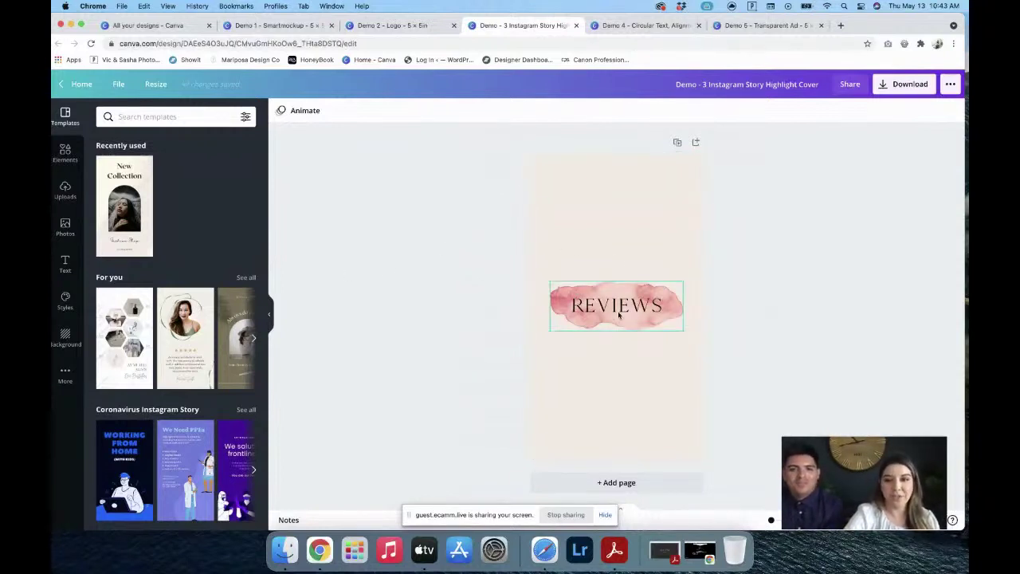
left_click(677, 142)
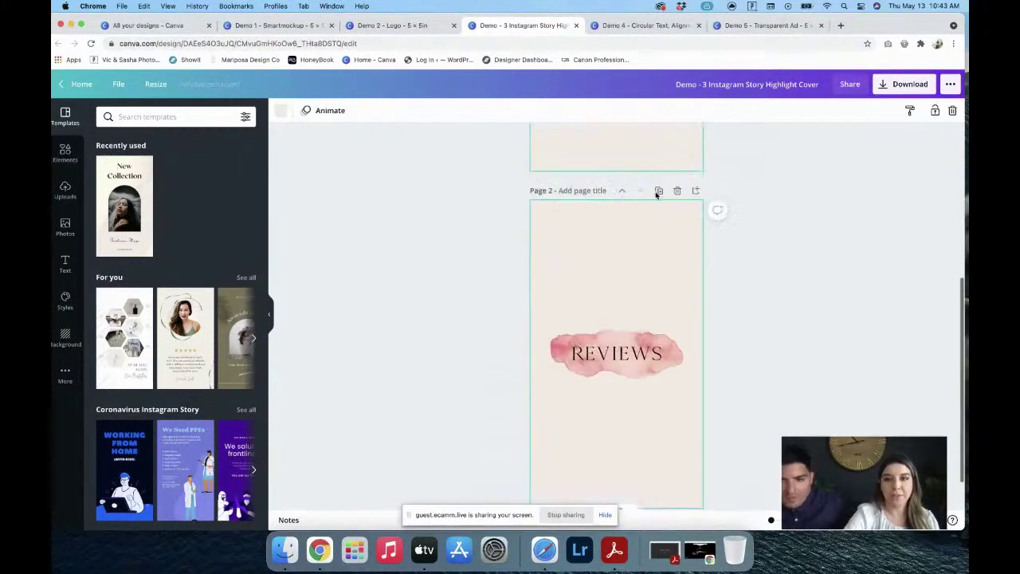
left_click(625, 323)
key("Delete")
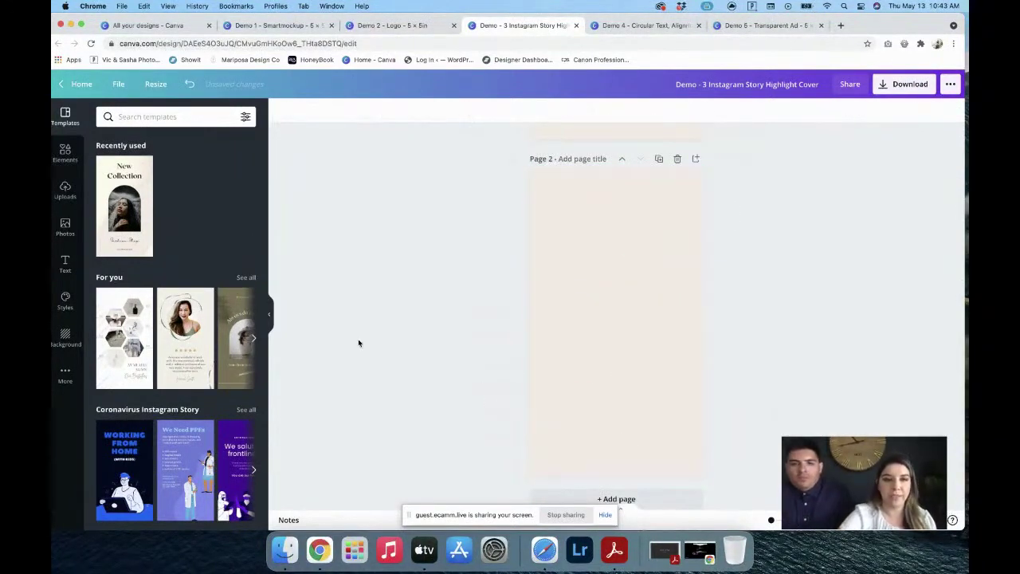
- Add the teal watercolor graphic found by searching elements for "watercolor" to page 2, enlarged and centered on the page
left_click(65, 153)
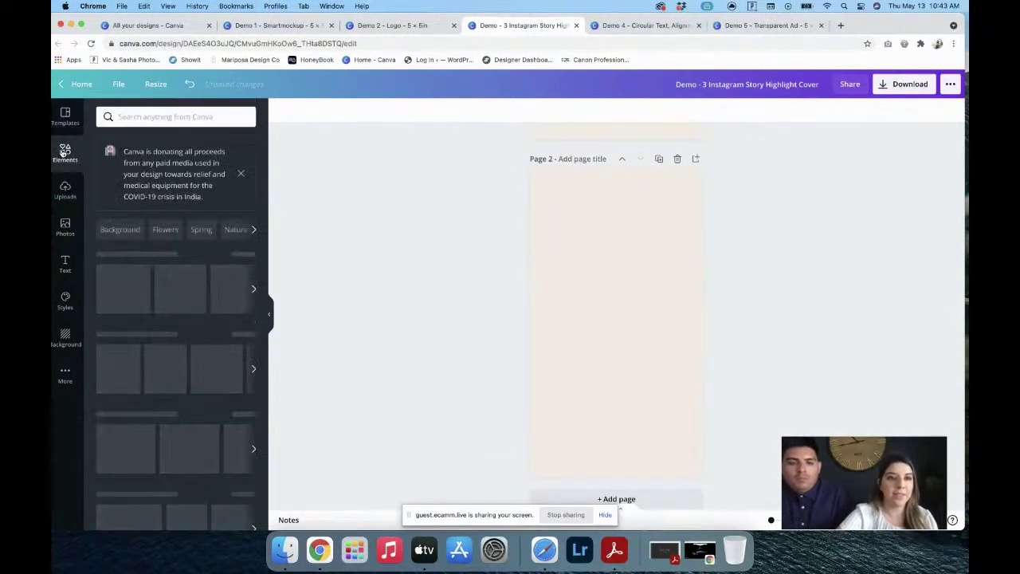
left_click(138, 116)
type("wa")
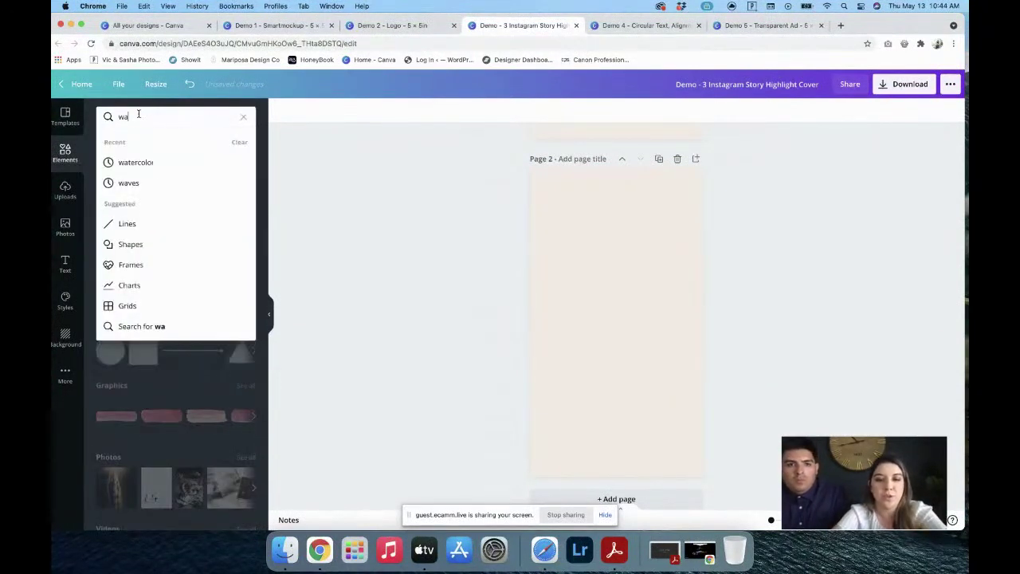
type("tercolor")
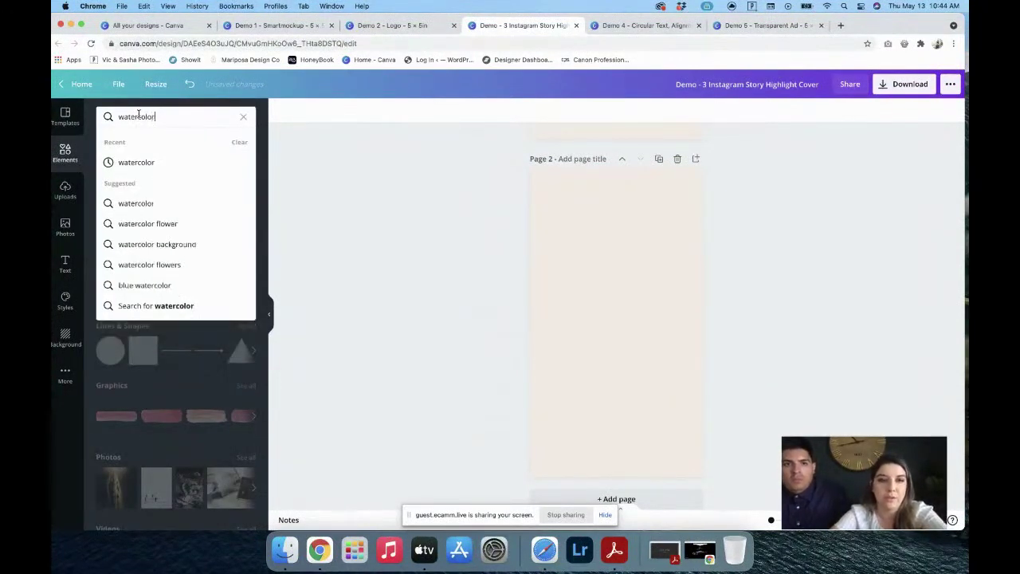
key("Return")
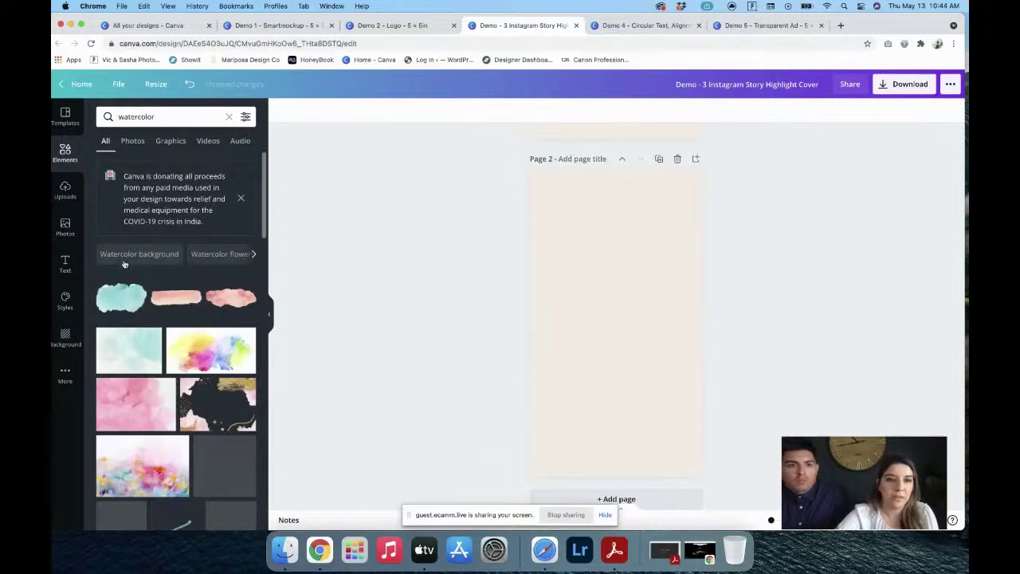
left_click(124, 294)
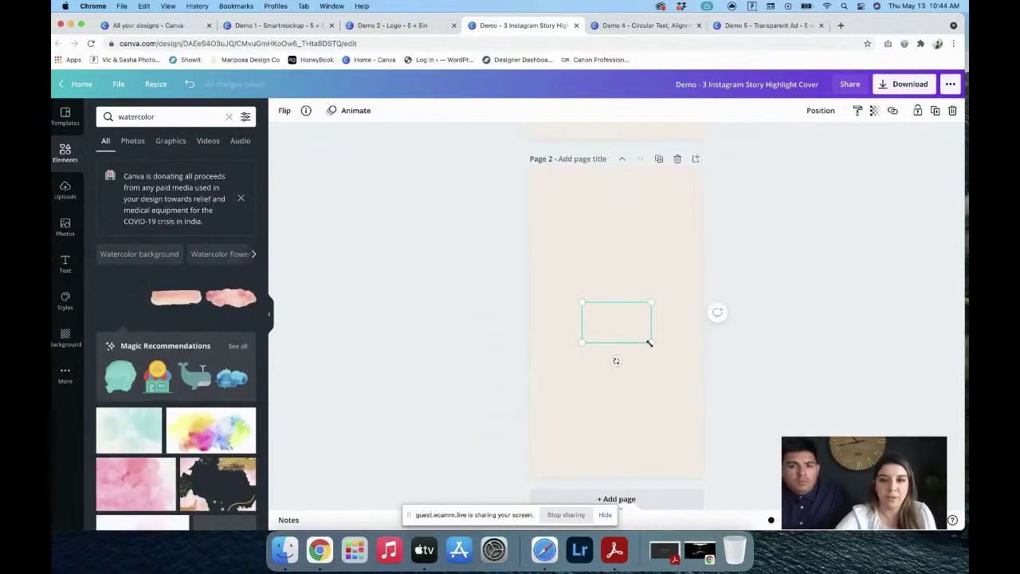
left_click_drag(650, 343, 692, 369)
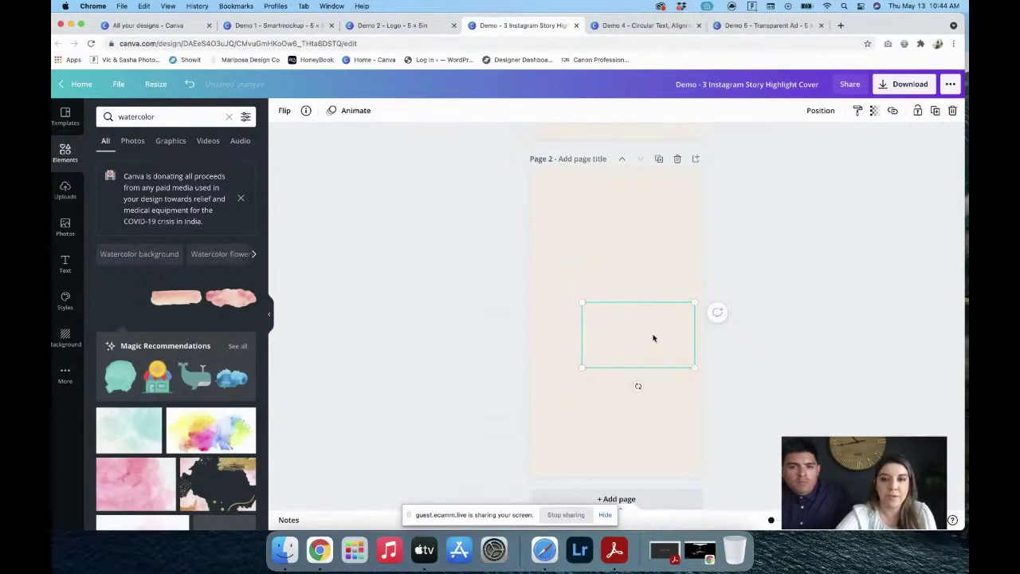
left_click_drag(654, 337, 634, 323)
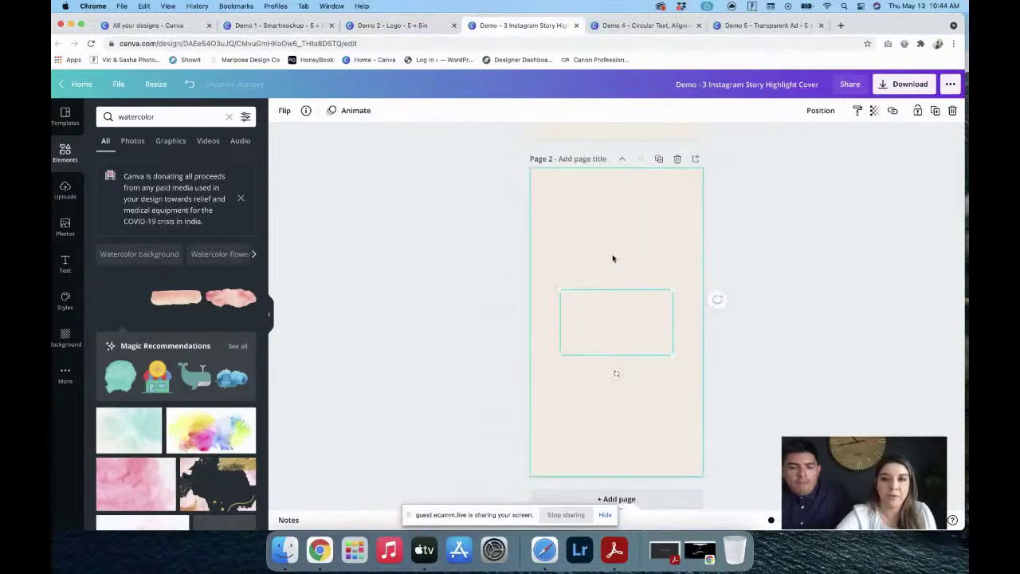
- Add the heading "REVIEWS" at size 65.2, centered over the teal watercolor, and color it white
left_click(64, 263)
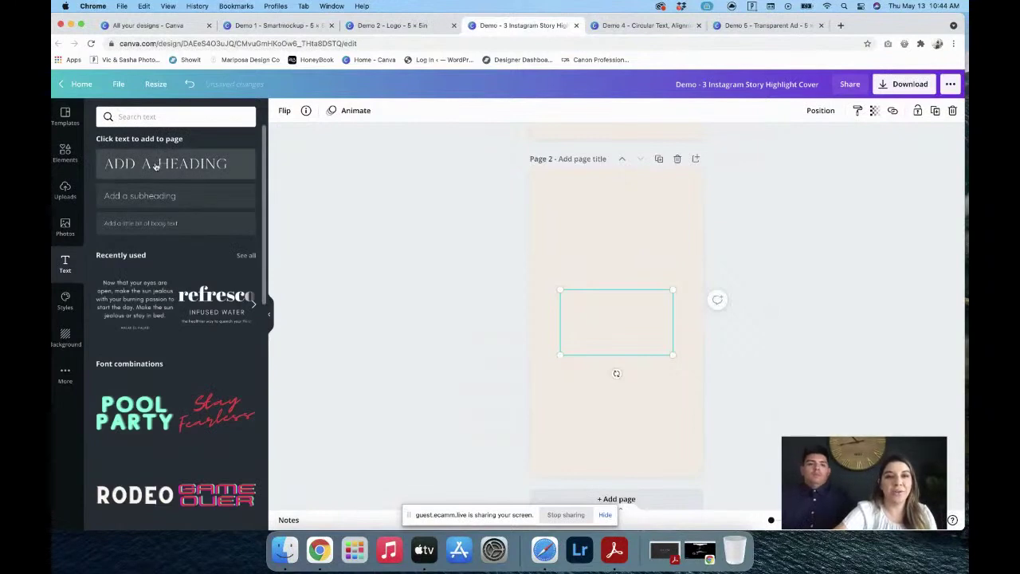
left_click(165, 163)
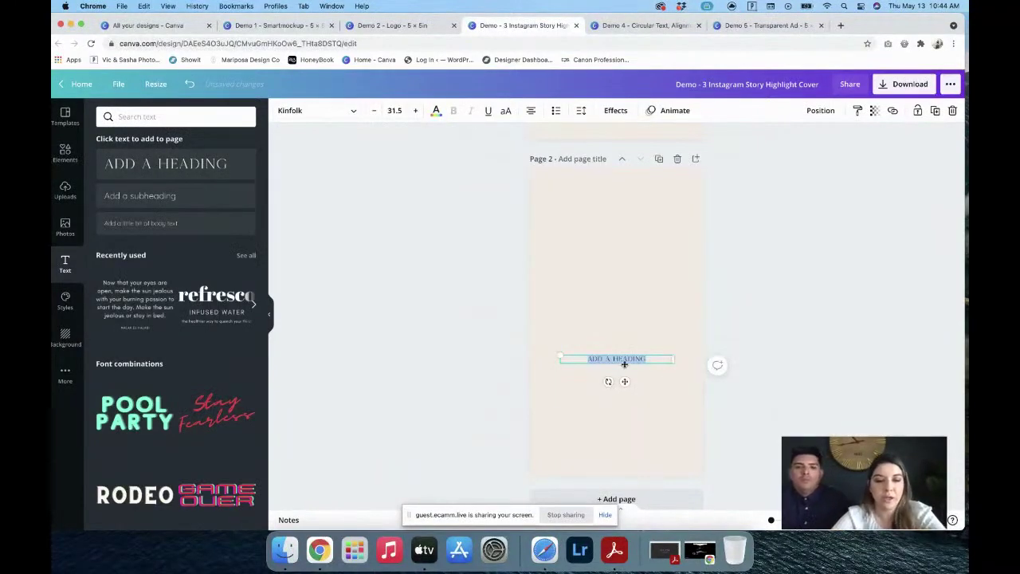
type("REVIEW")
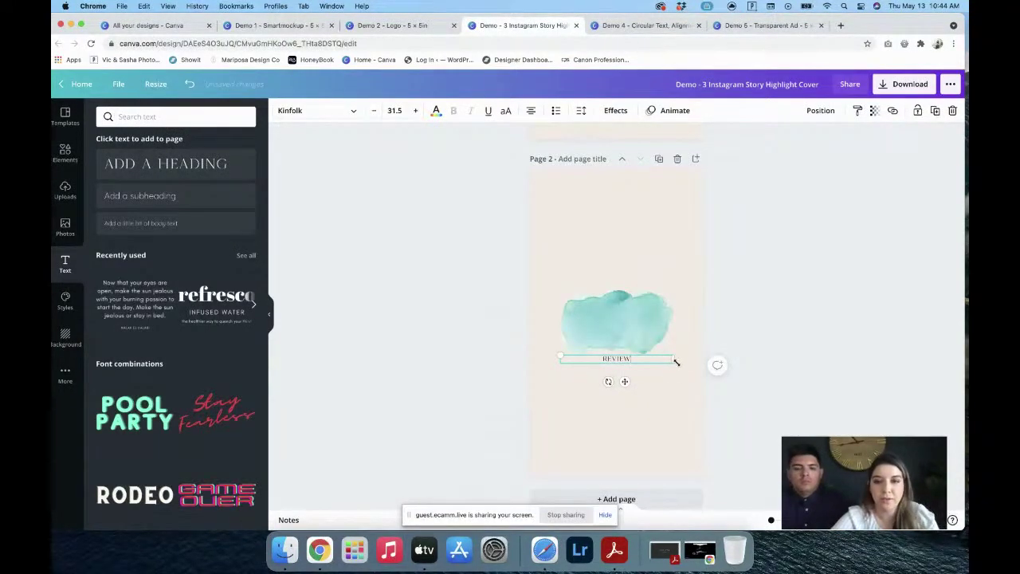
type("A")
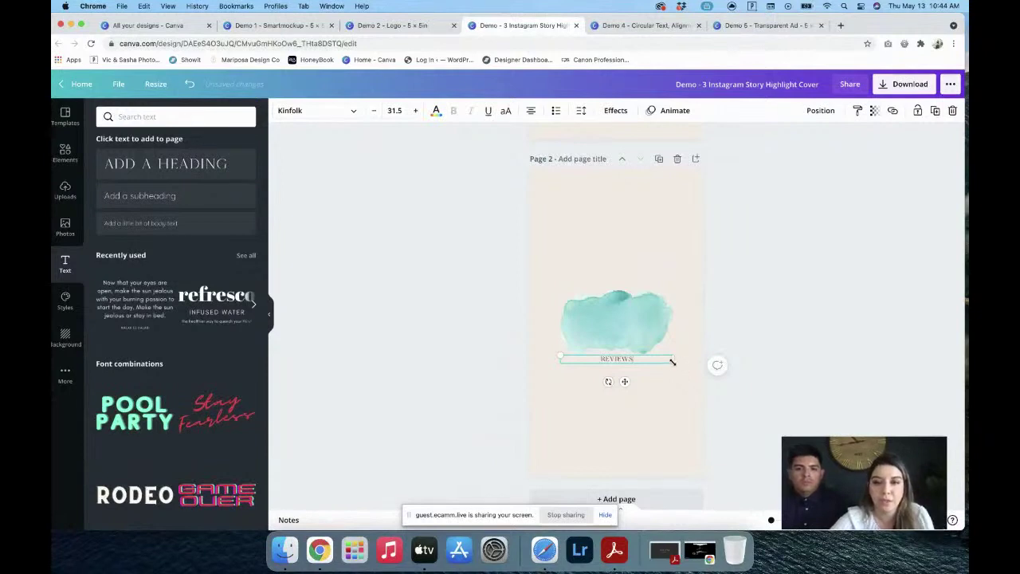
left_click_drag(657, 359, 674, 414)
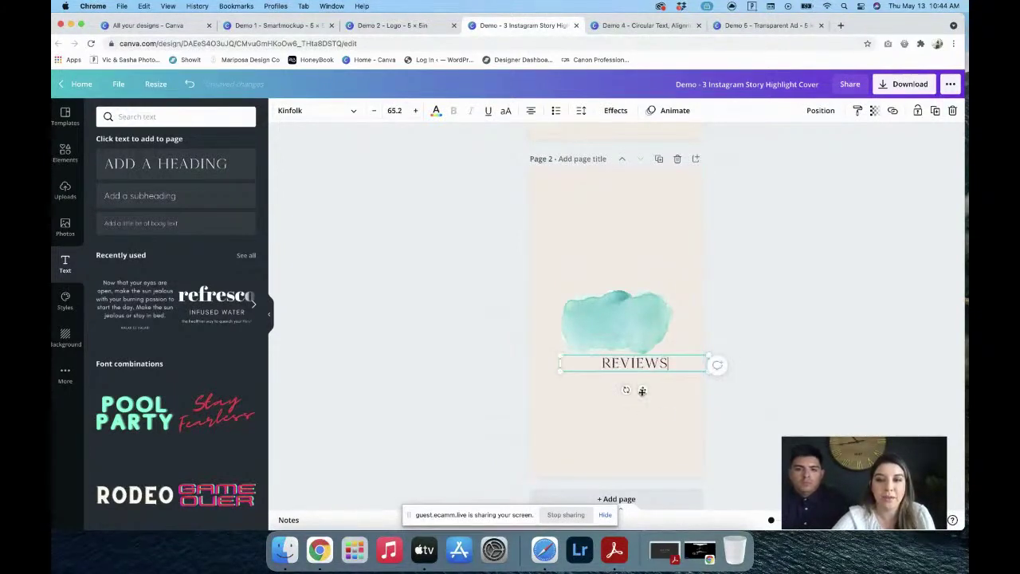
left_click_drag(635, 383, 625, 348)
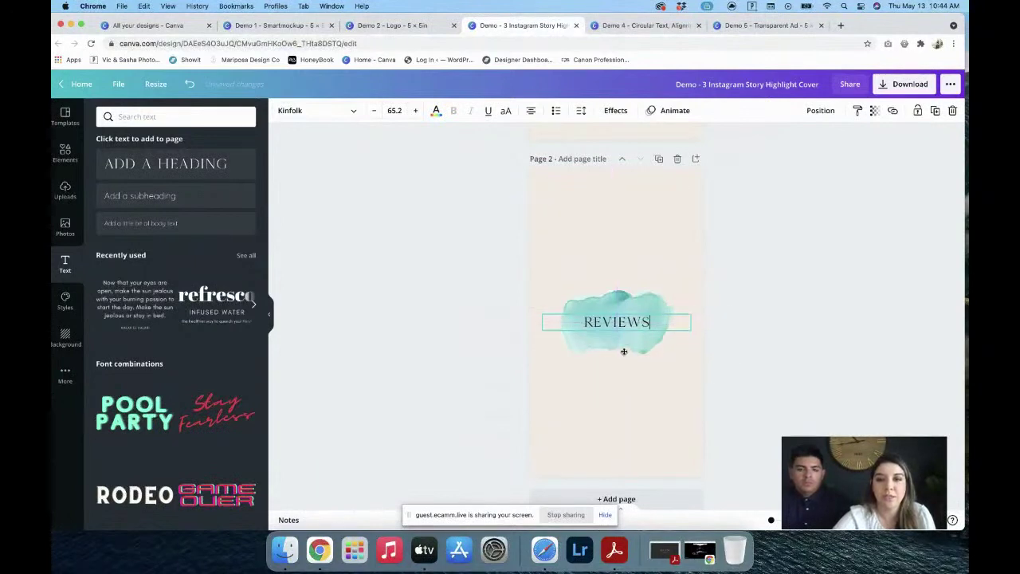
left_click(436, 112)
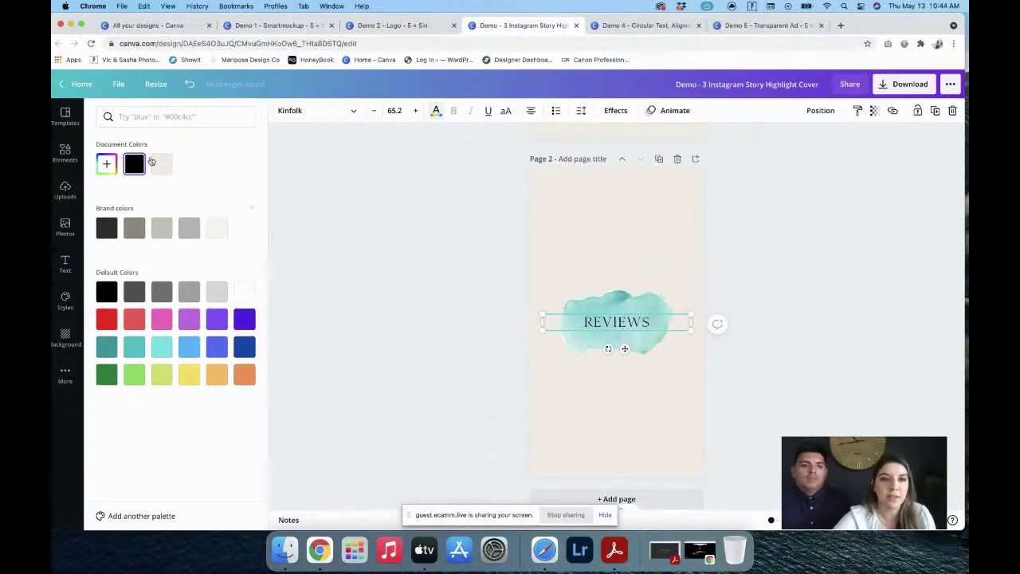
left_click(243, 291)
- Replace the teal watercolor behind the REVIEWS heading with a plain circle shape
left_click(596, 300)
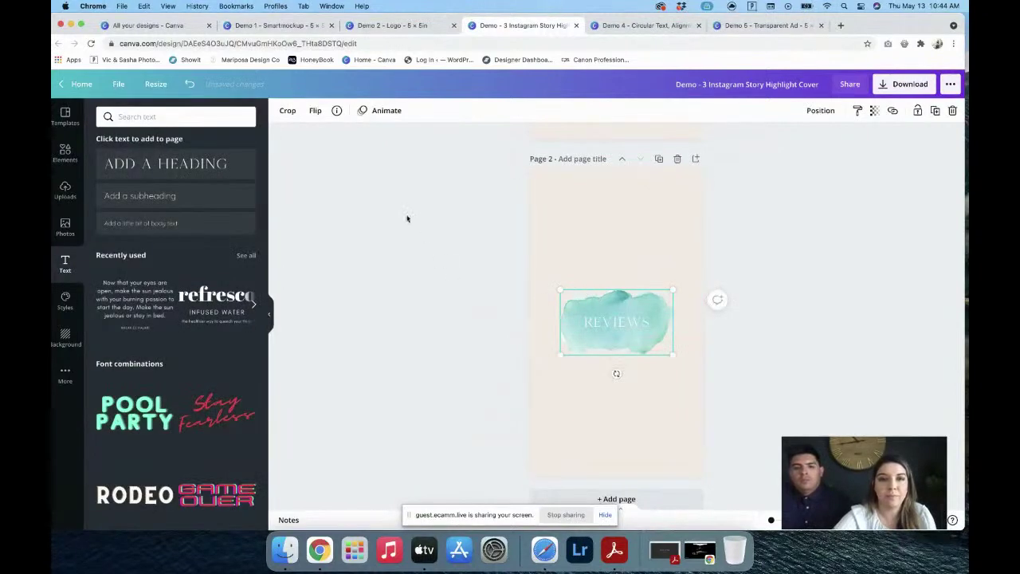
left_click(65, 152)
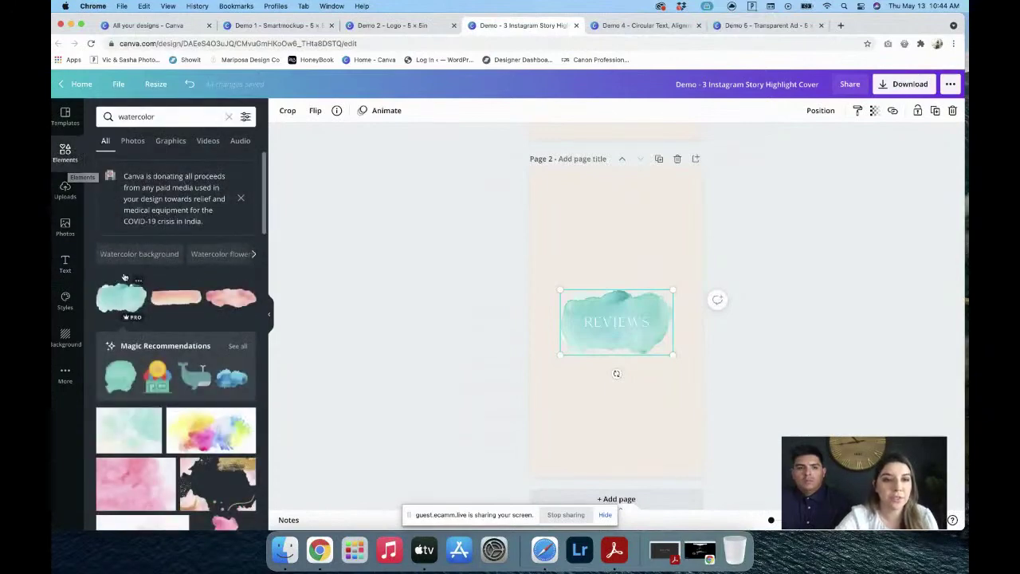
scroll(135, 295, "down", 7)
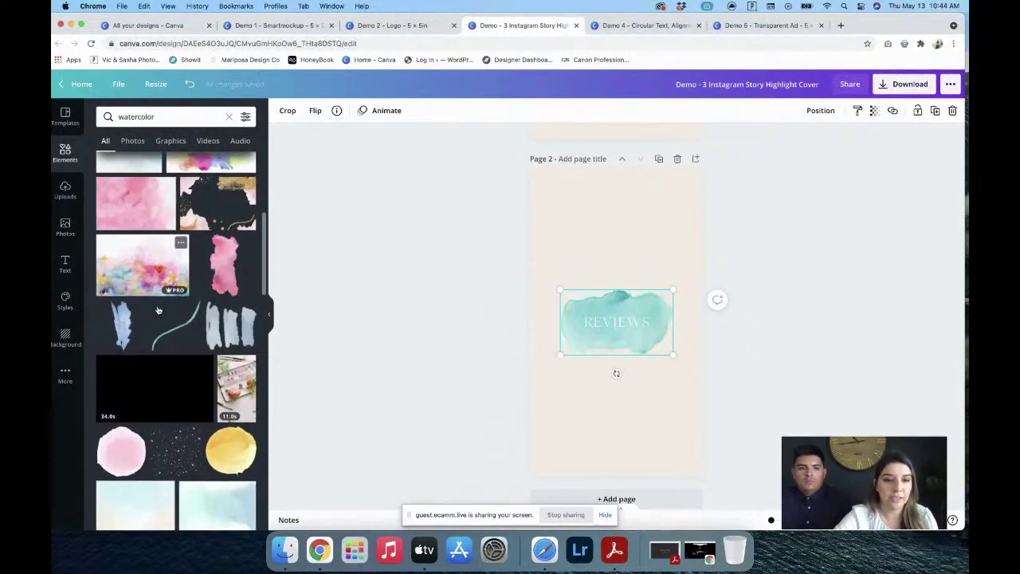
scroll(158, 310, "down", 5)
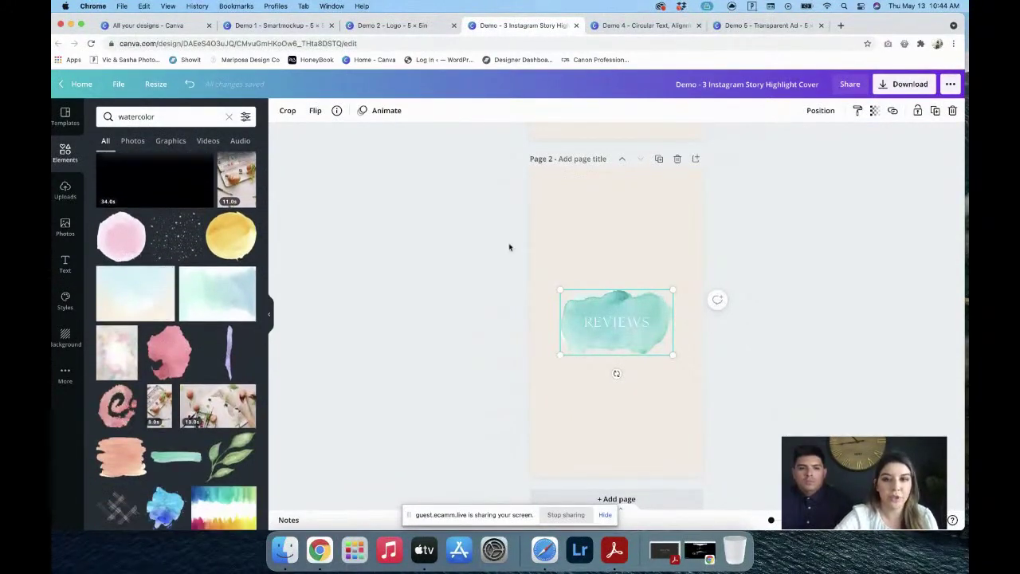
key("Delete")
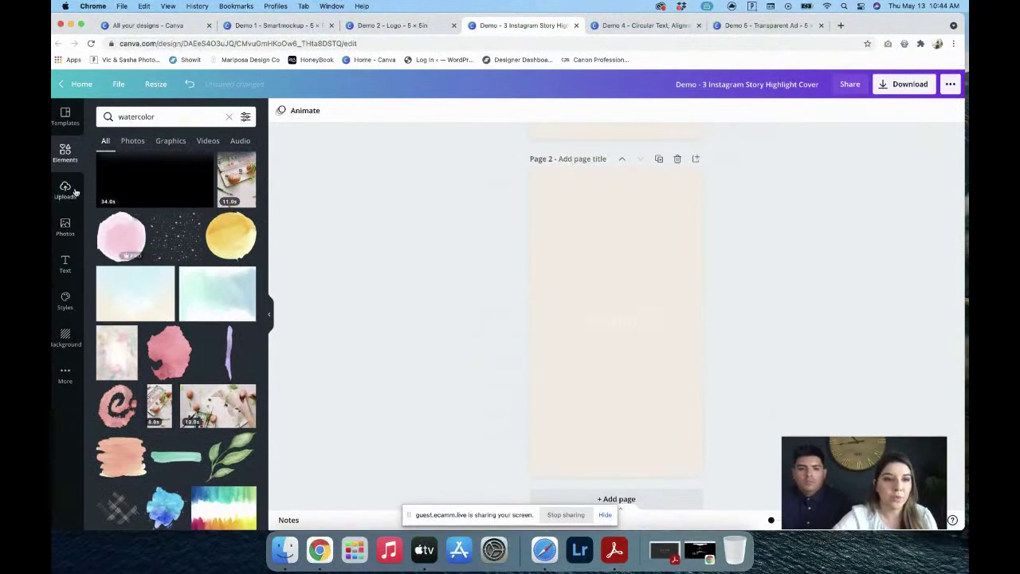
left_click(65, 156)
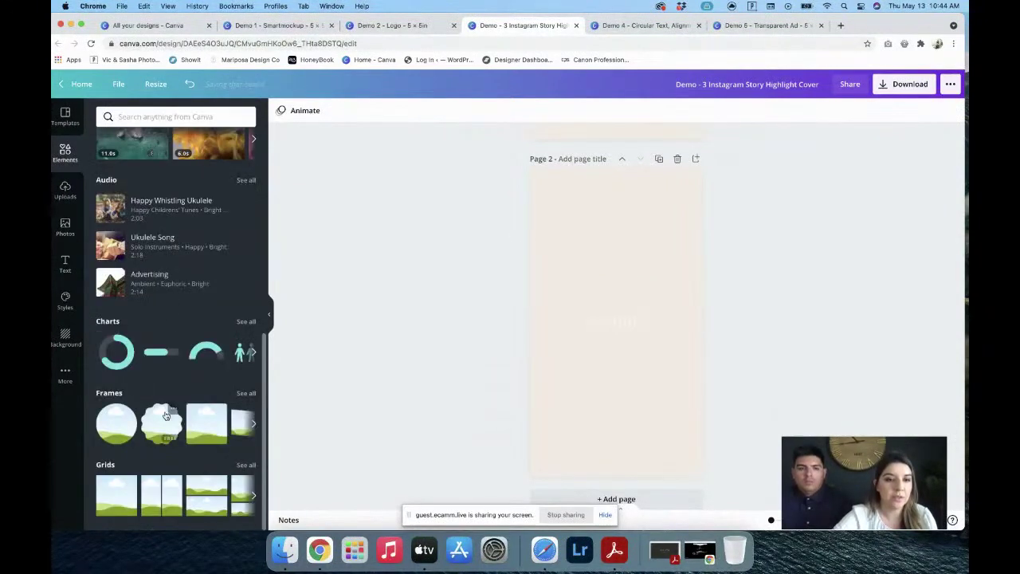
scroll(165, 414, "up", 8)
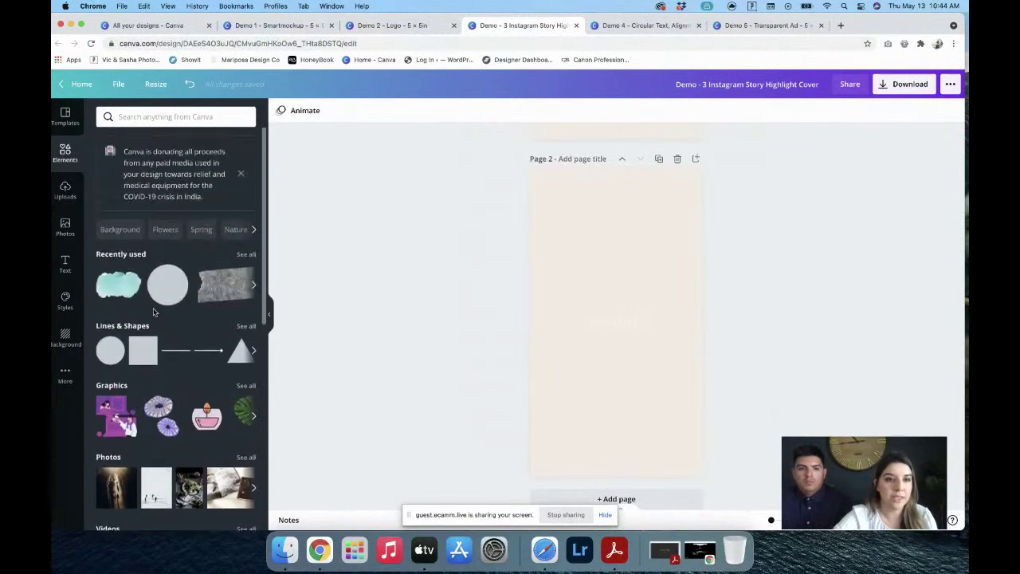
left_click(115, 346)
left_click(110, 350)
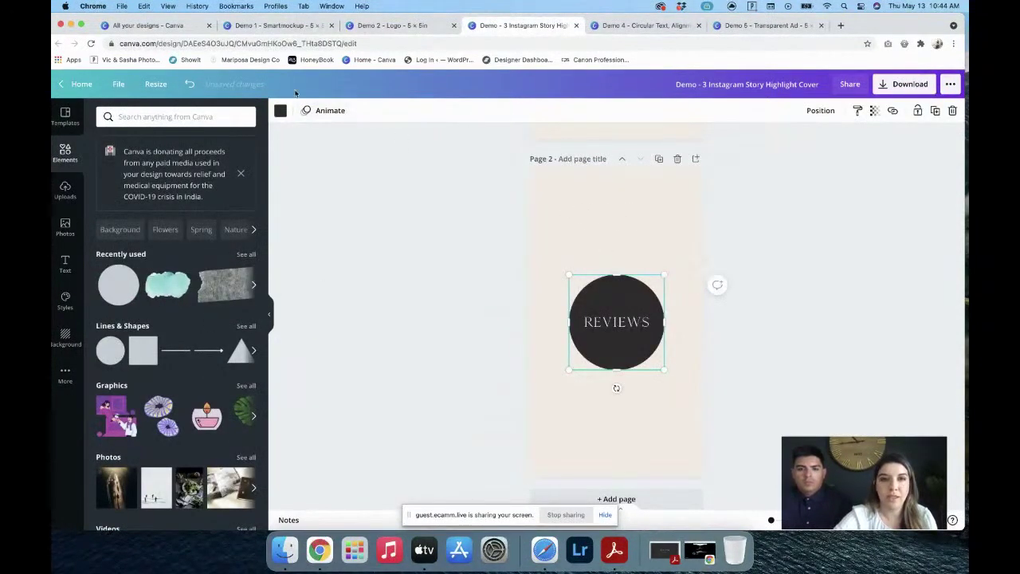
- Try pink on the circle behind the REVIEWS heading, and set it to the default purple instead
left_click(281, 110)
left_click(164, 317)
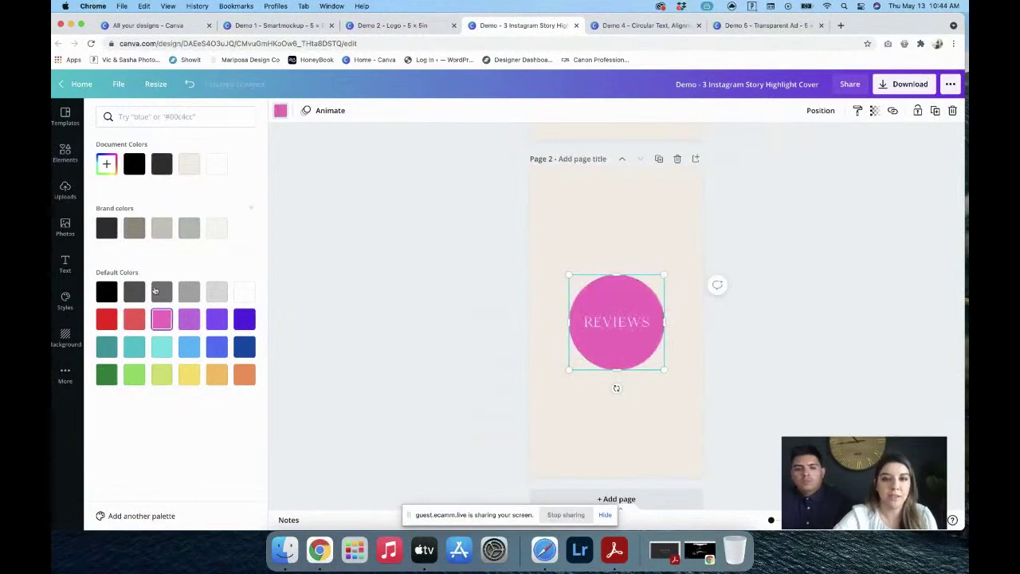
left_click(216, 319)
left_click(600, 220)
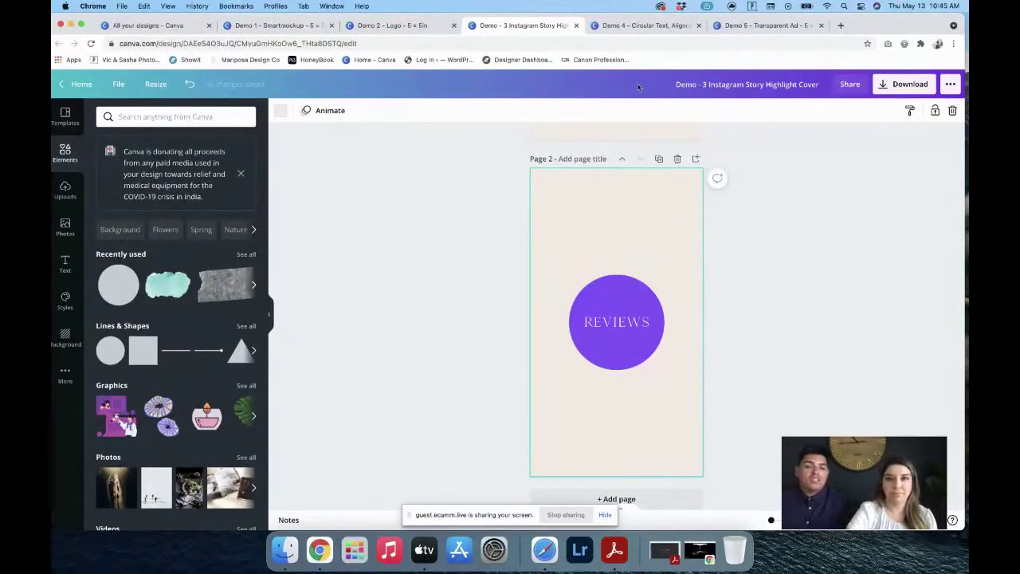
- Switch to the Demo 4 - Circular Text, Alignment, etc. design and delete its circular text
left_click(651, 29)
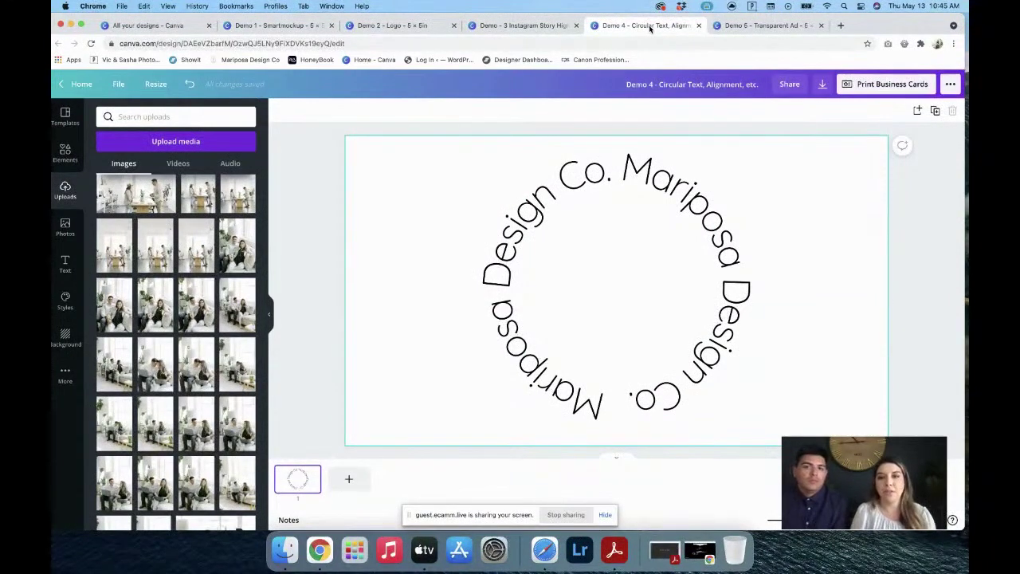
left_click(644, 314)
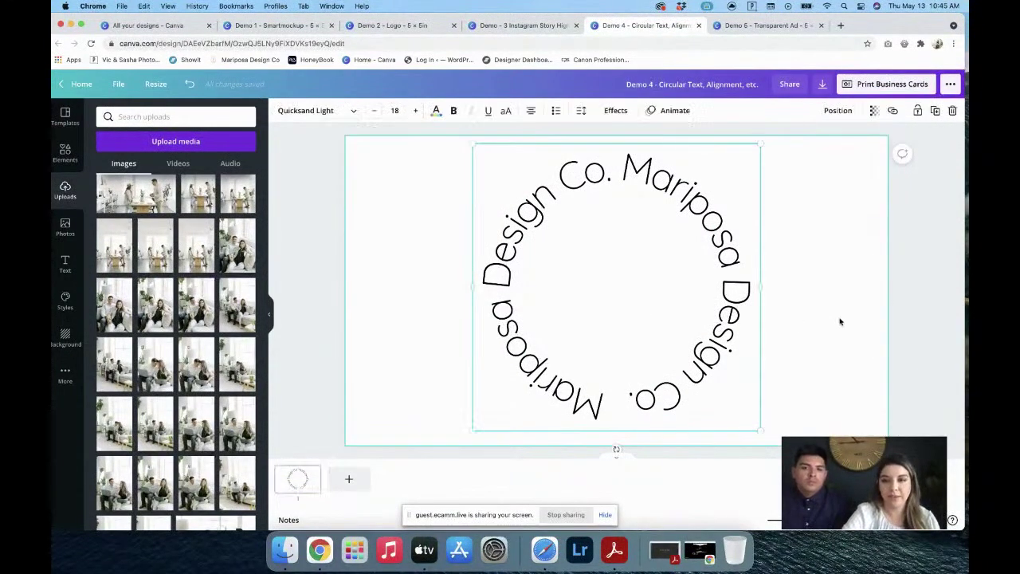
left_click(771, 308)
left_click(650, 277)
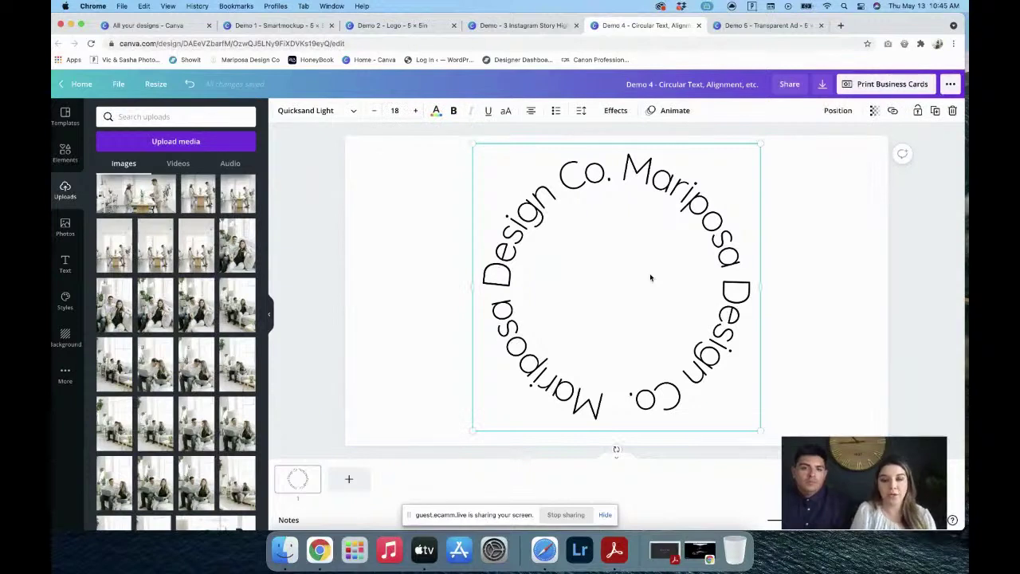
key("Delete")
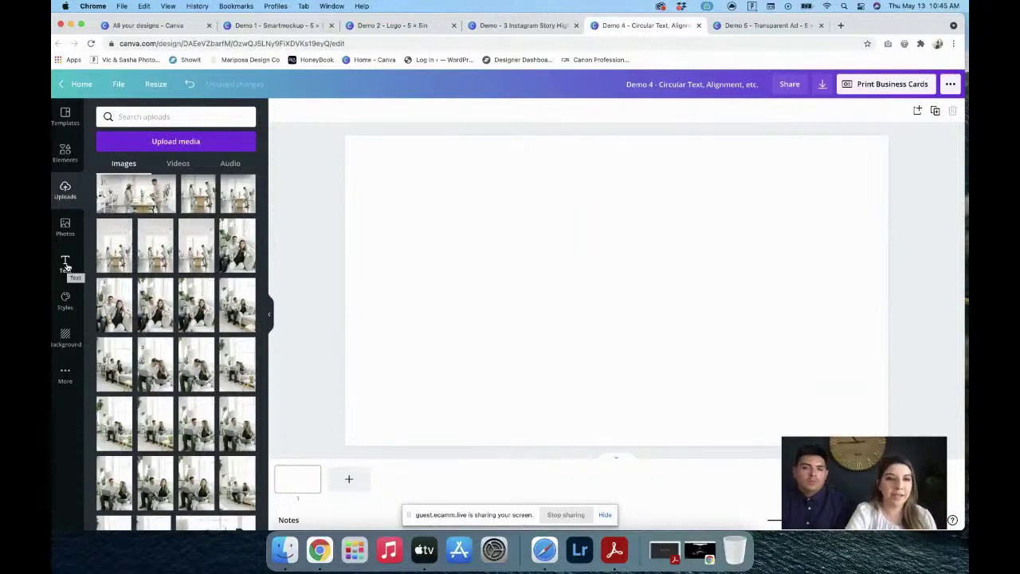
- Add a body text box reading "Mariposa Design Co." to the blank business card page
left_click(65, 262)
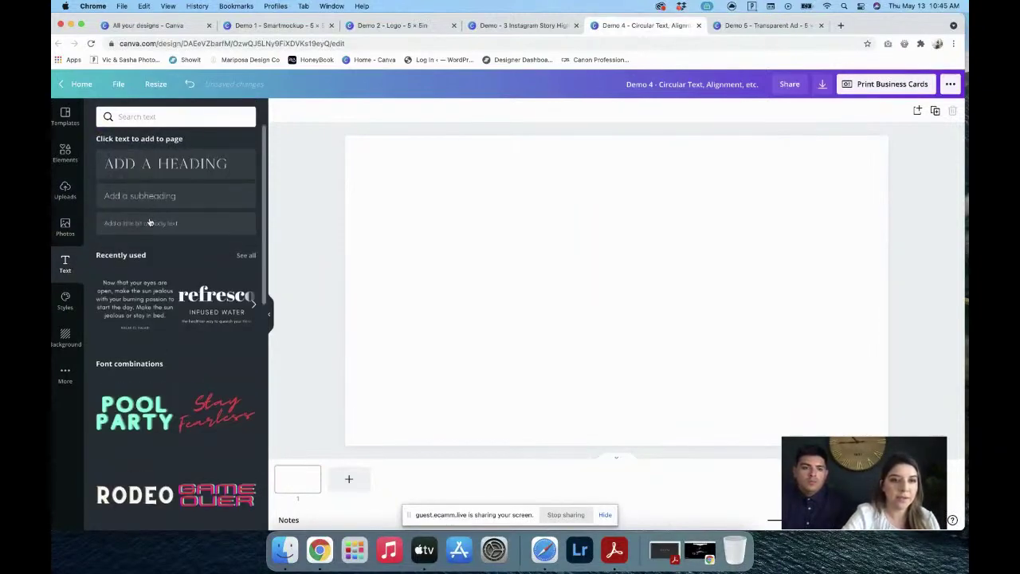
left_click(149, 224)
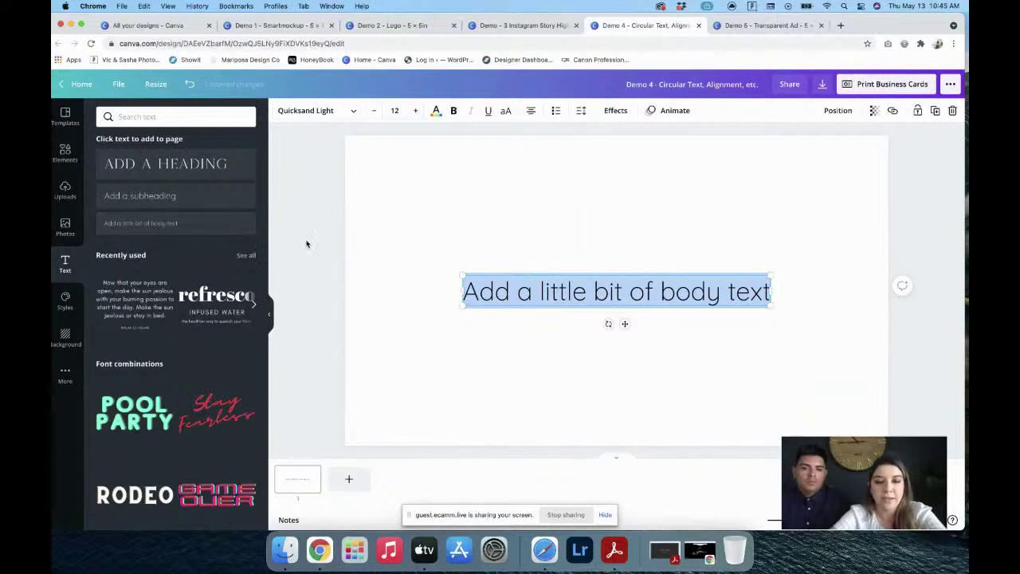
type("Mari")
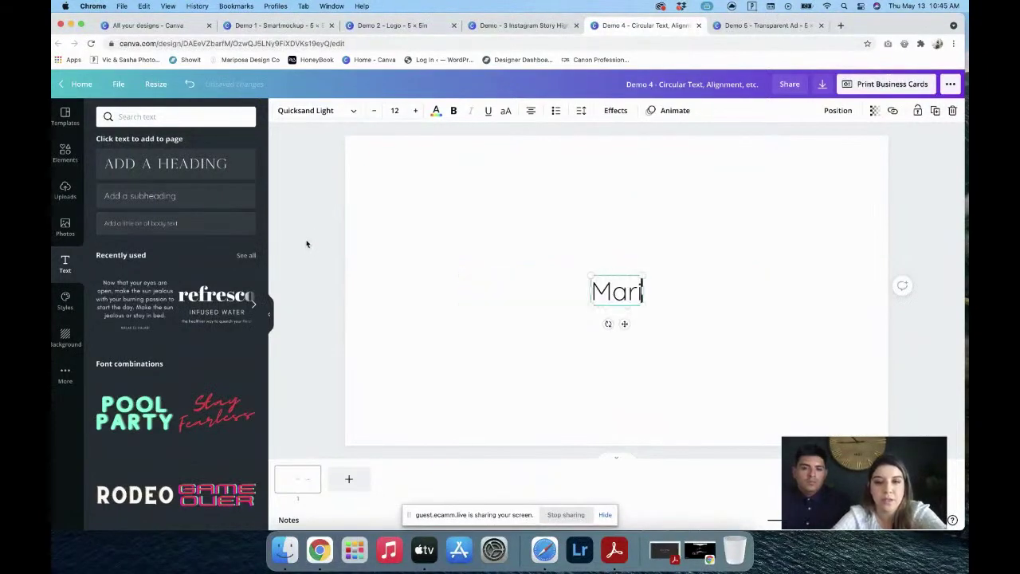
type("posa Design Co")
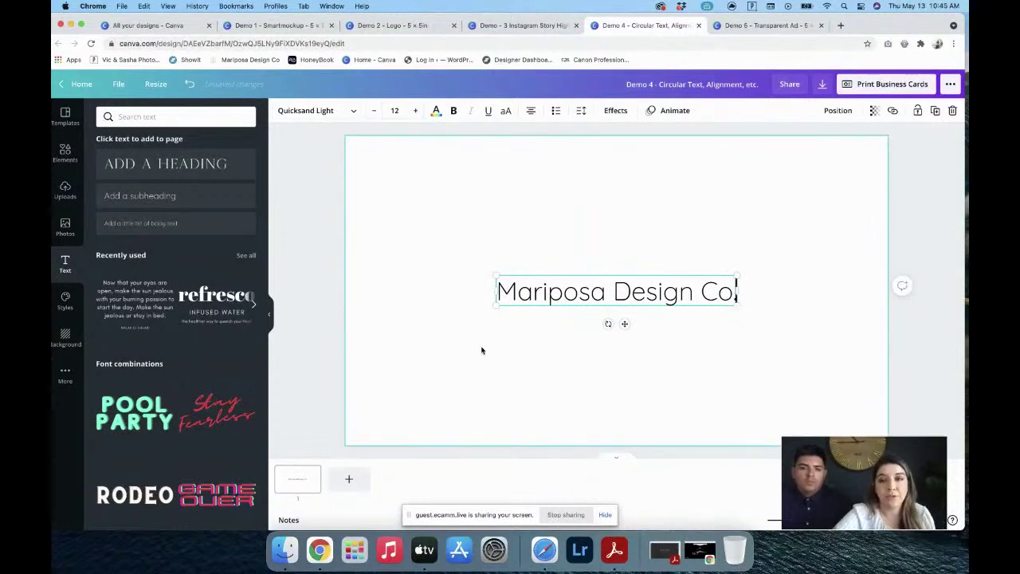
left_click(502, 234)
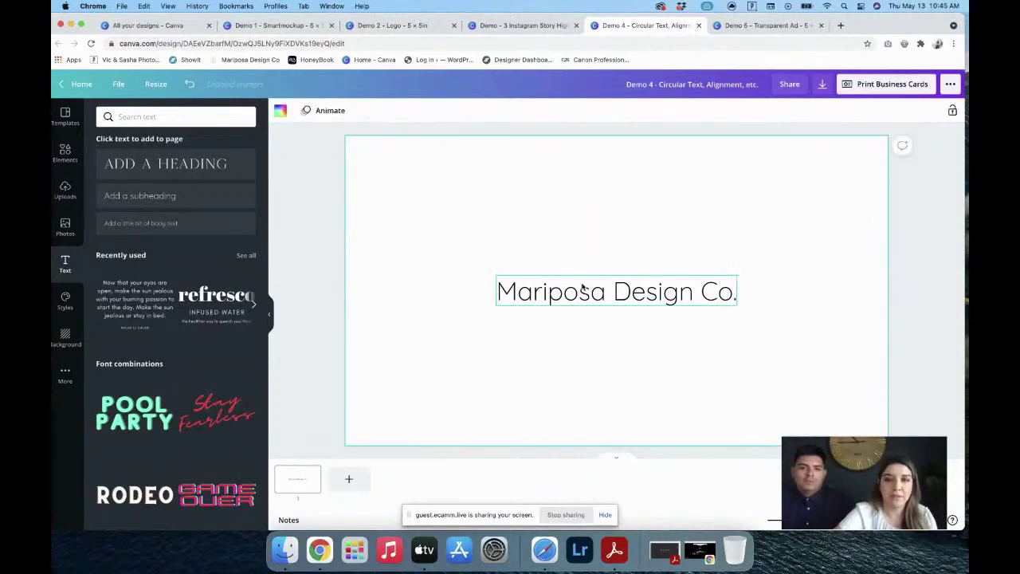
- Apply the Curve shape effect to the "Mariposa Design Co." text
left_click(582, 289)
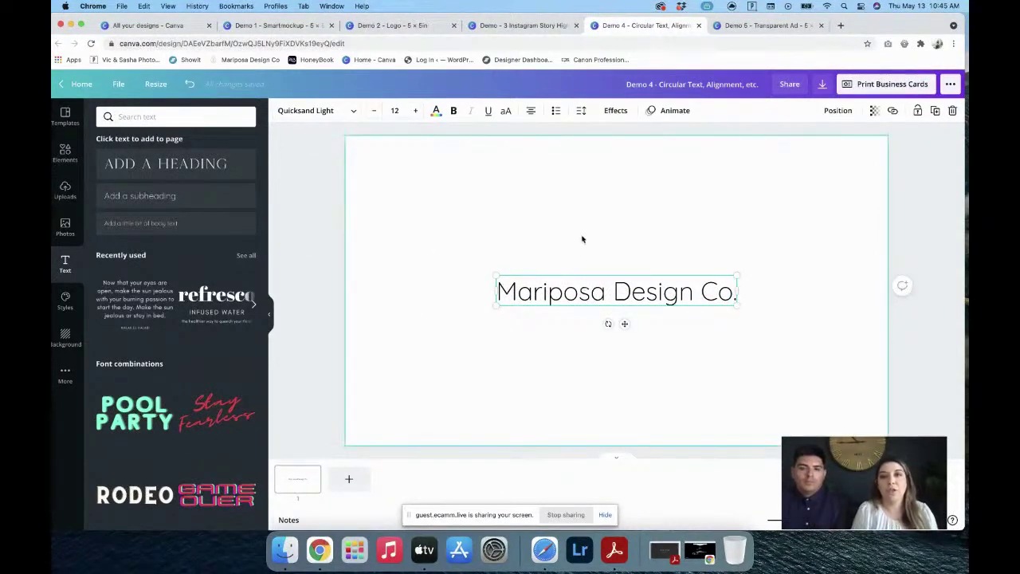
left_click(615, 110)
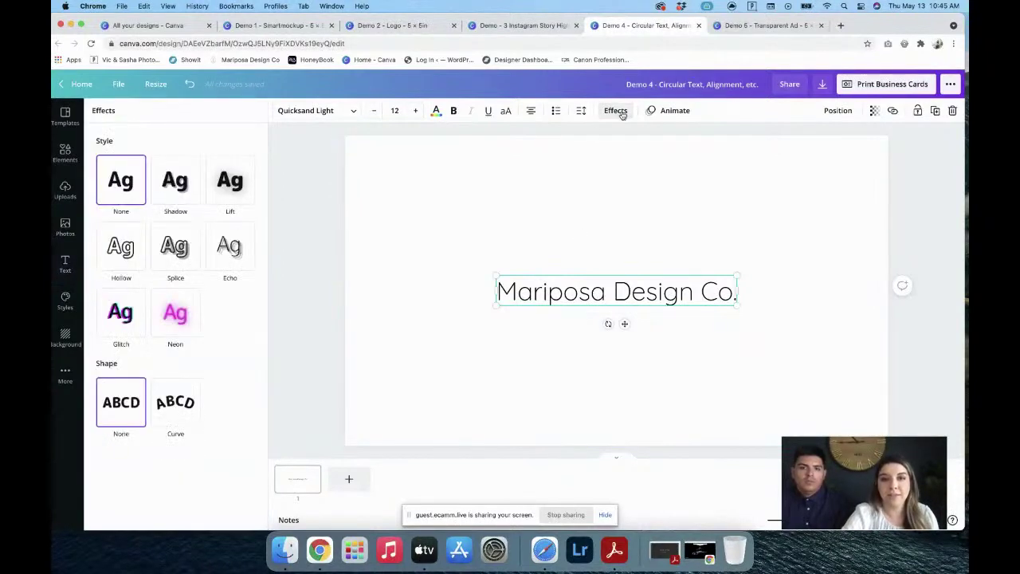
left_click(185, 402)
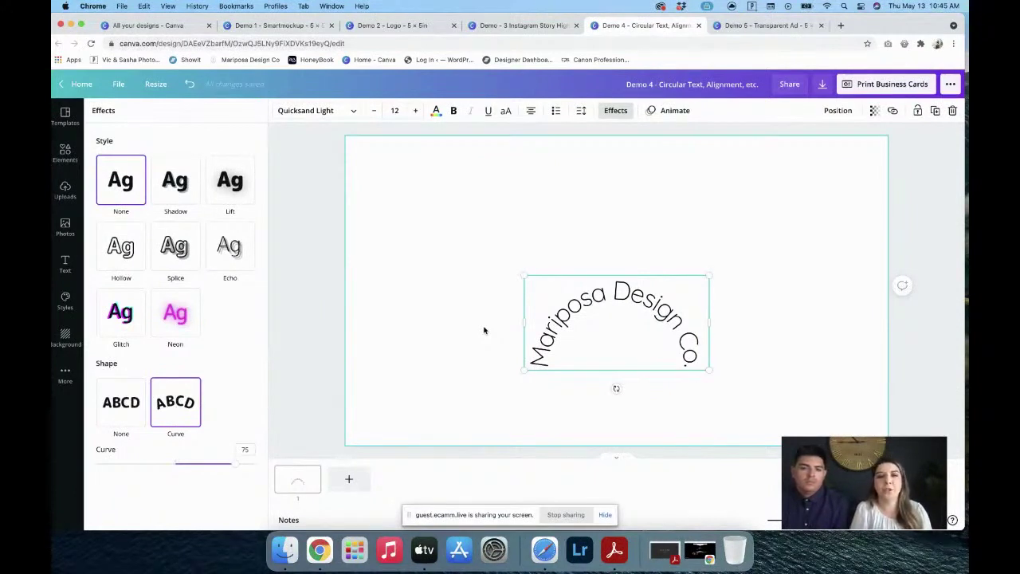
- Append a second "Mariposa Design Co" to the curved text and move the text up to the middle of the page
double_click(663, 316)
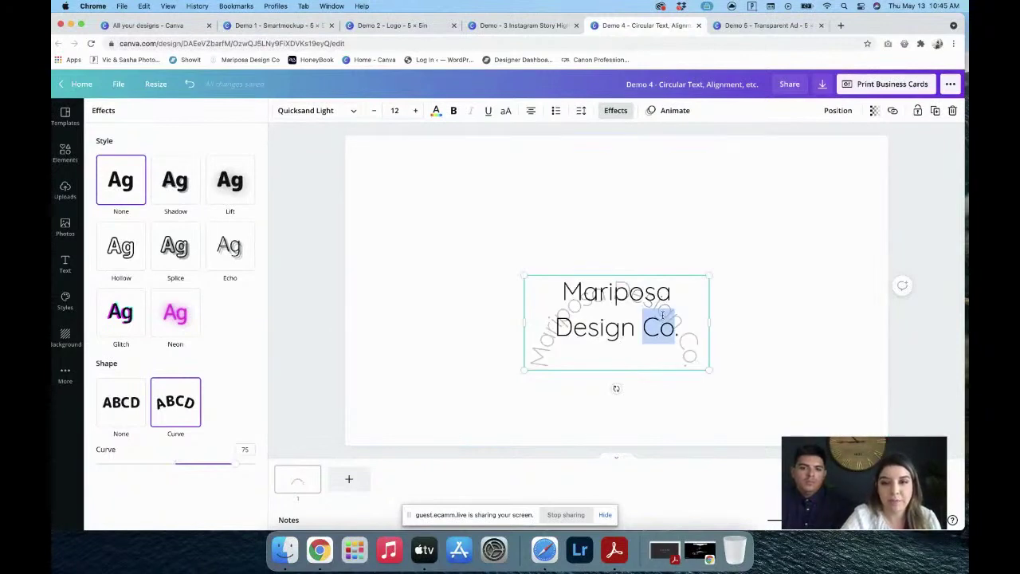
left_click(686, 324)
type("Mari")
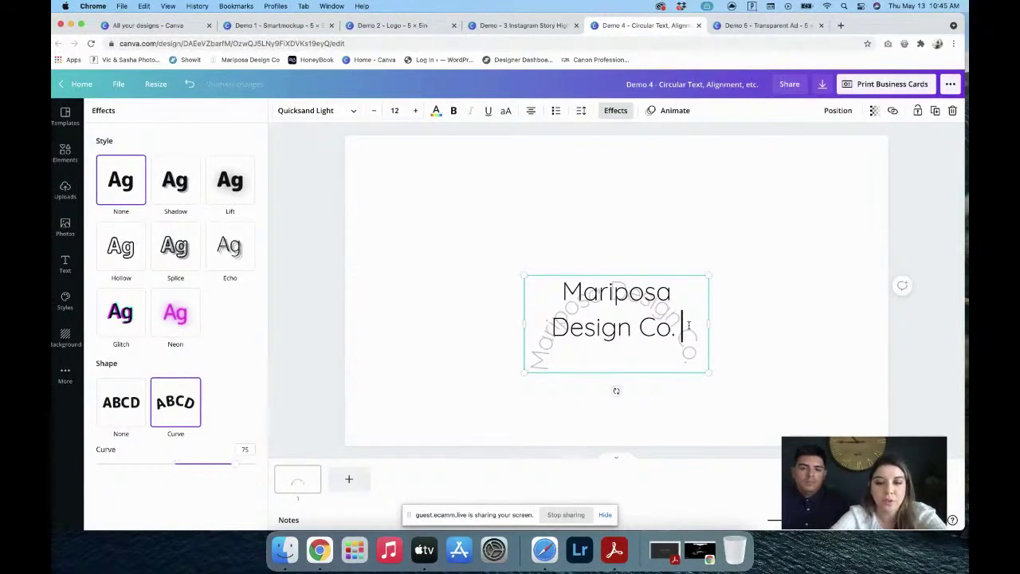
type("posa dD")
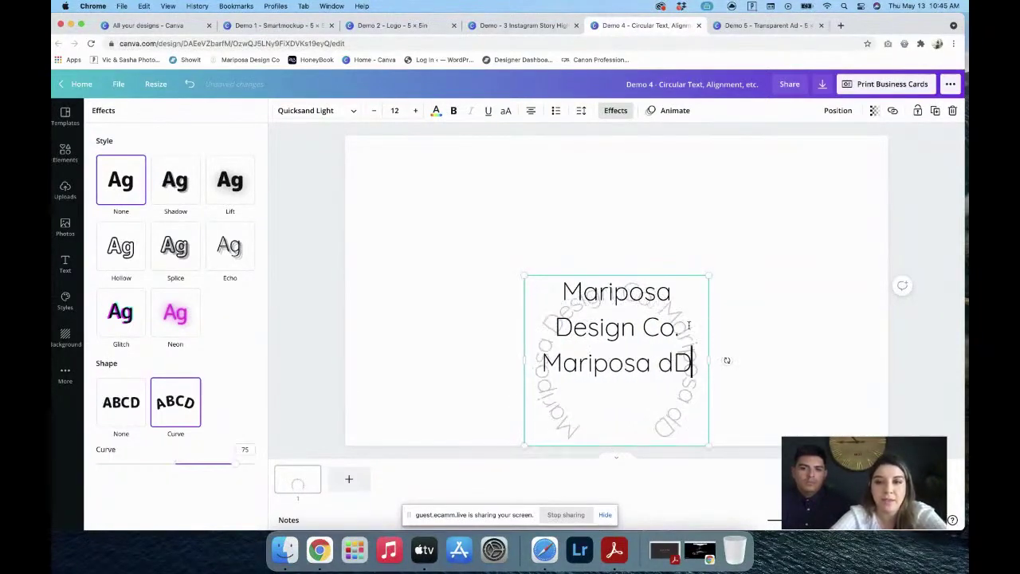
type("e")
key("BackSpace")
key("BackSpace")
key("BackSpace")
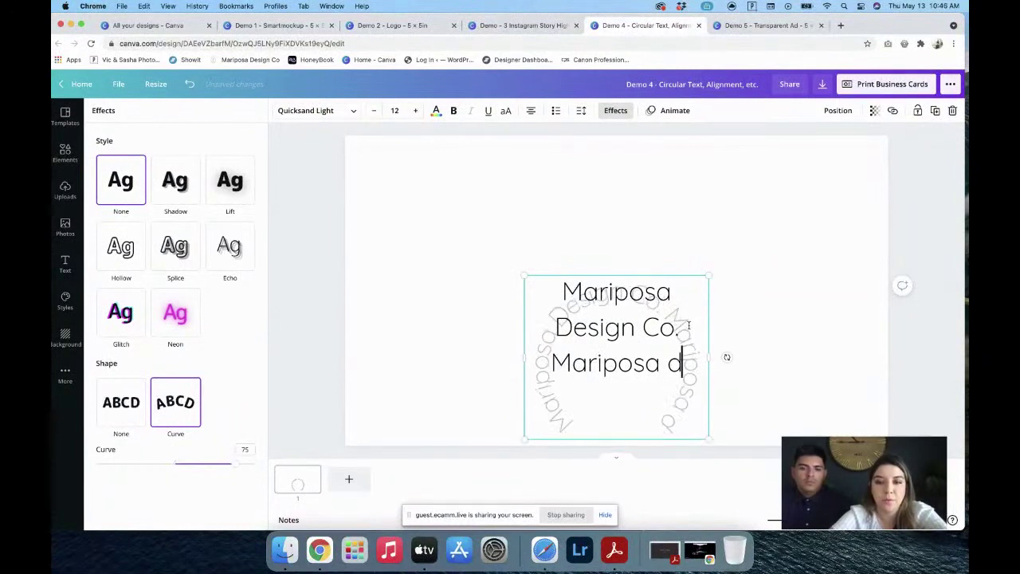
type("Design Co")
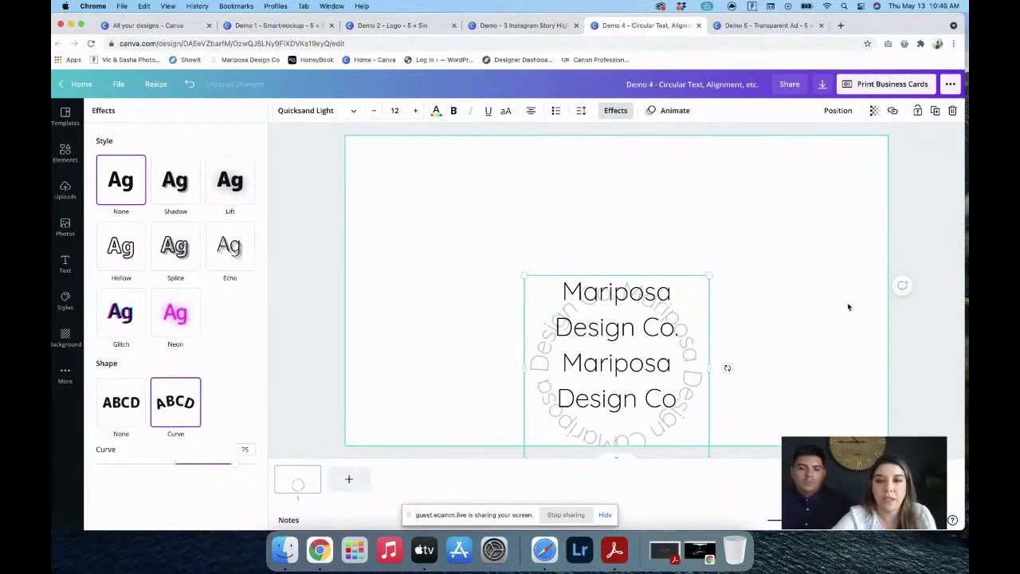
key("Escape")
left_click(799, 346)
left_click_drag(624, 345, 626, 282)
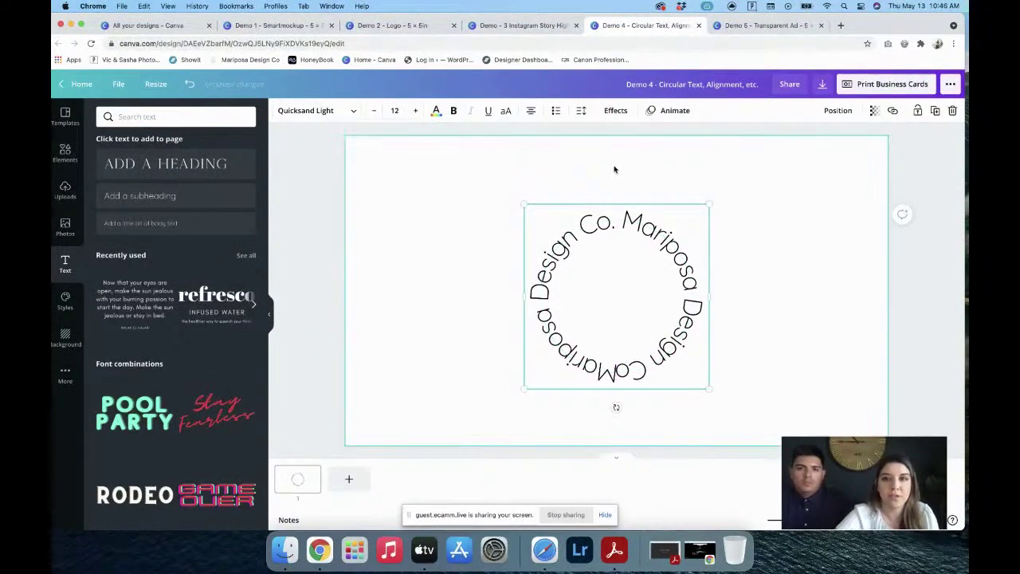
- Set the circular text's curve to 69, widen its letter spacing slightly to close the circle, and recenter it on the page
left_click(616, 110)
left_click_drag(191, 464, 231, 464)
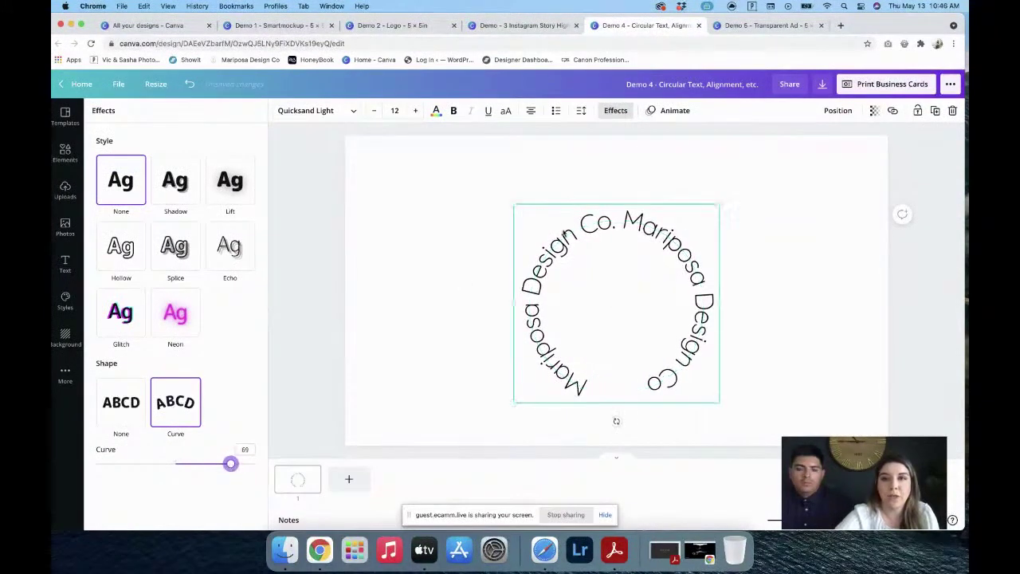
left_click(583, 114)
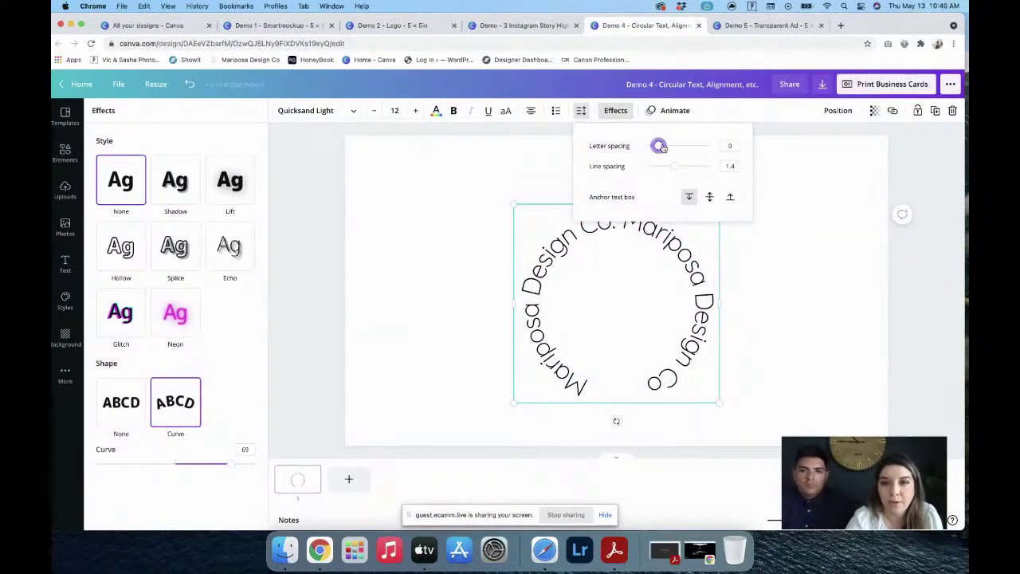
left_click_drag(659, 147, 662, 146)
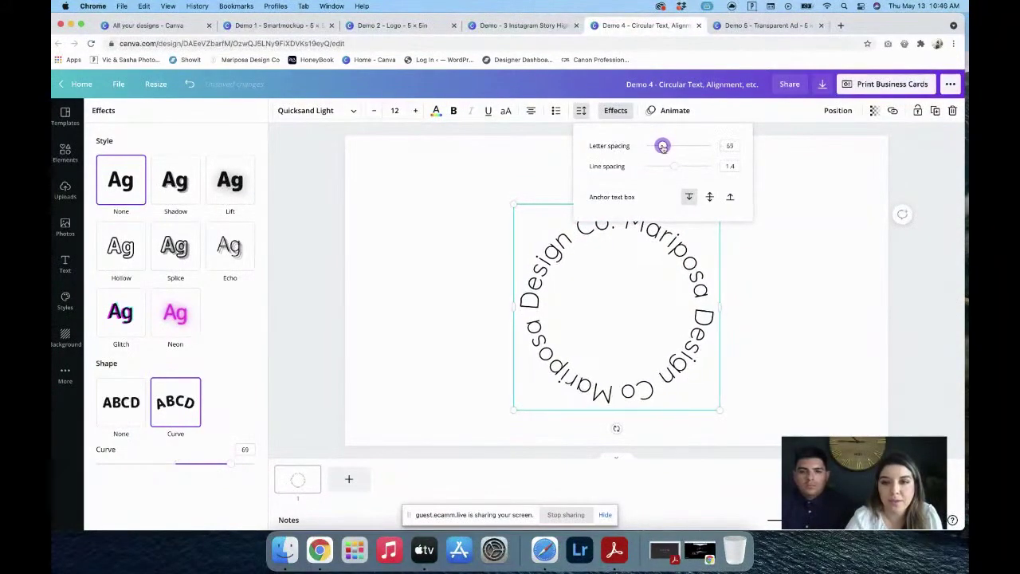
left_click(829, 330)
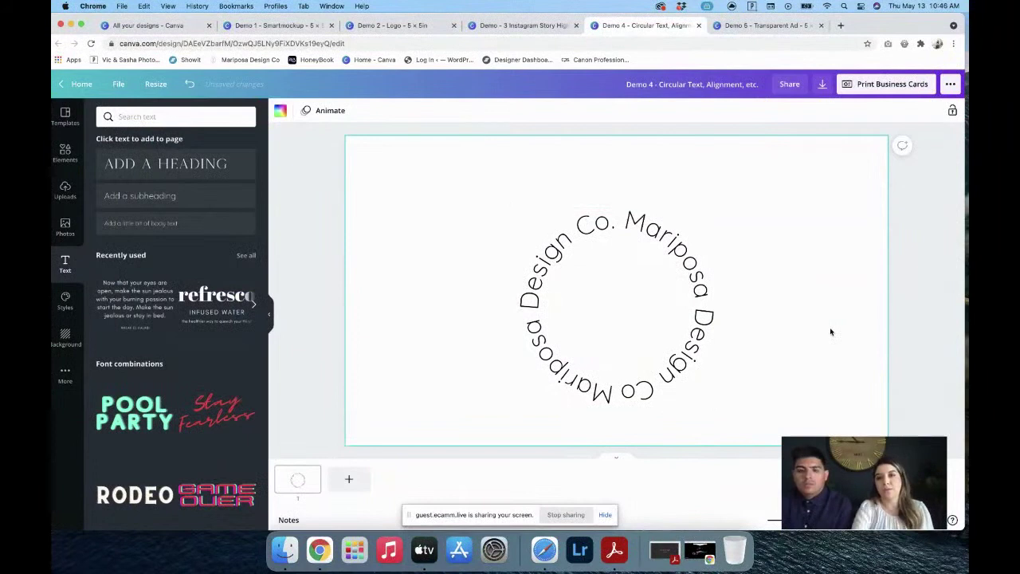
left_click_drag(621, 292, 622, 271)
left_click(813, 336)
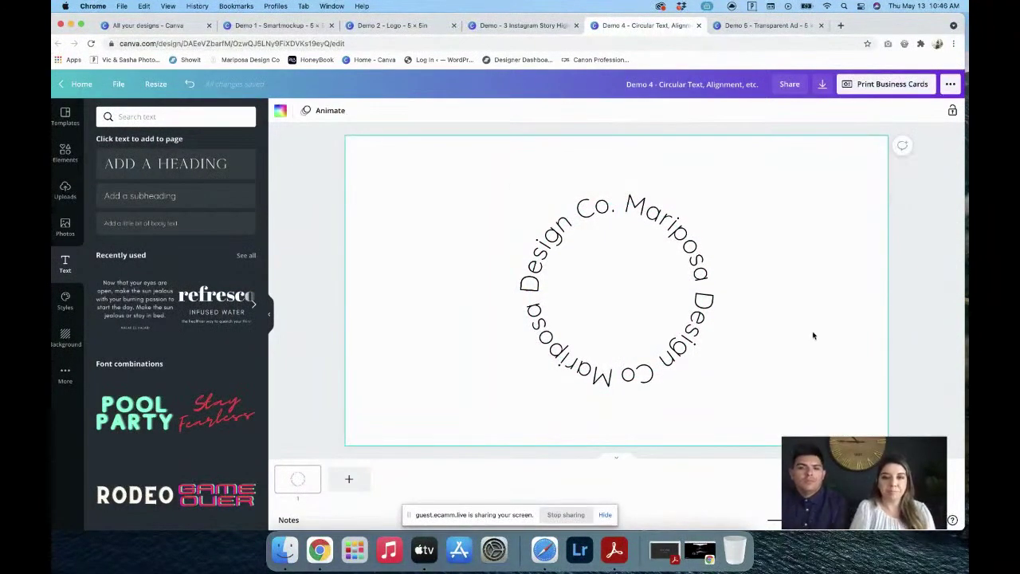
- Replace the circular text with the "refresco INFUSED WATER" font combination
left_click(643, 299)
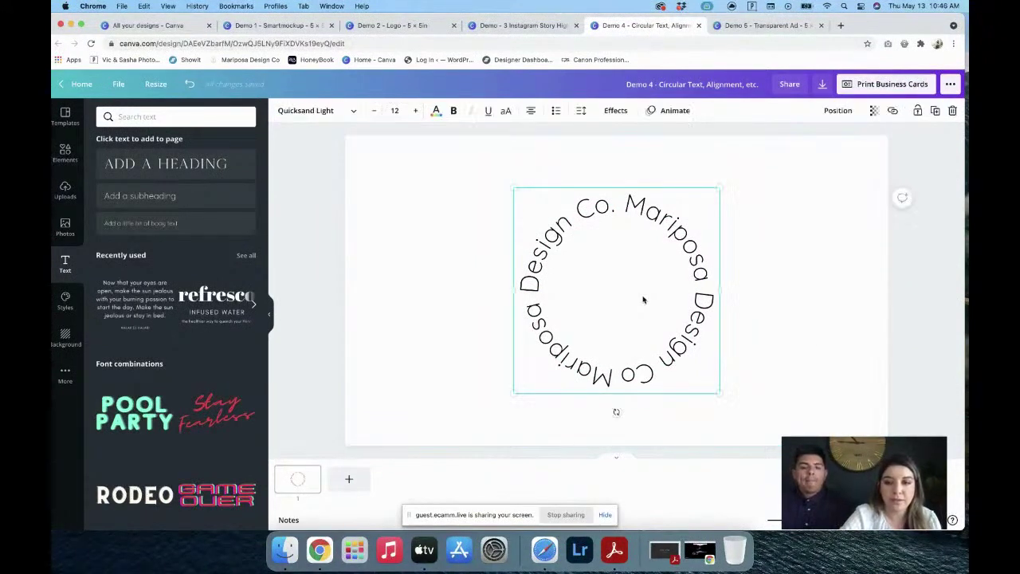
key("Delete")
left_click(213, 293)
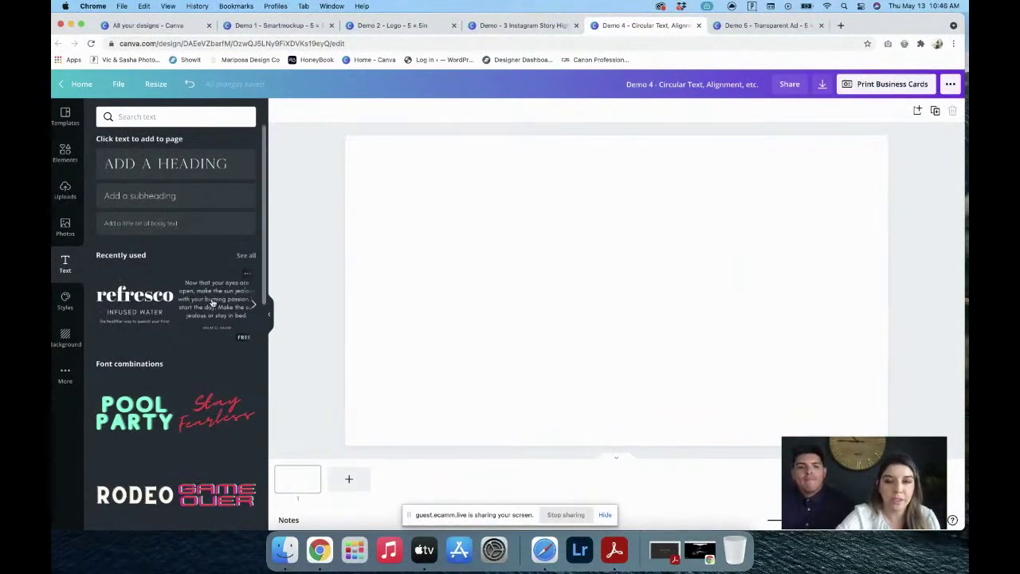
left_click(518, 152)
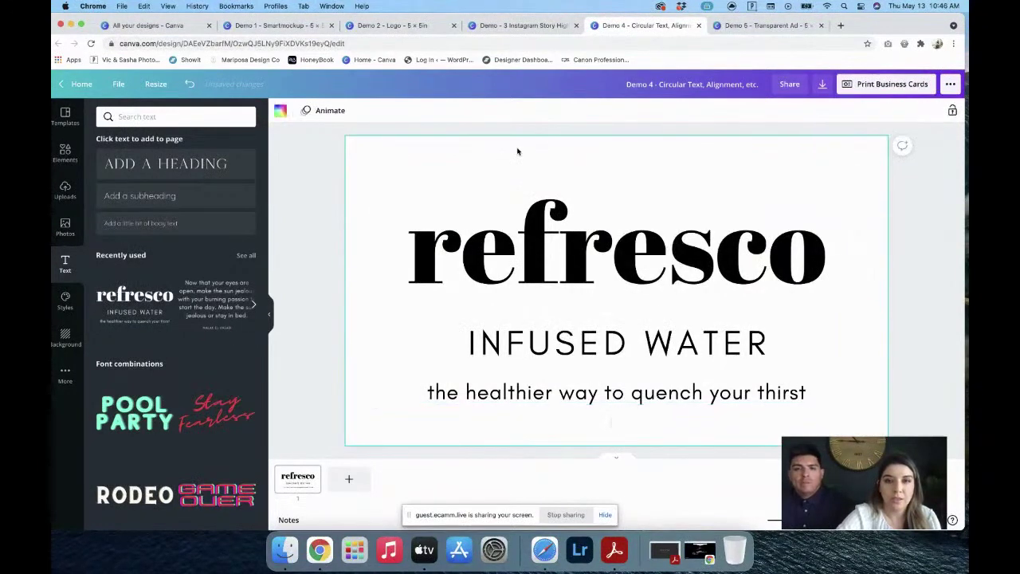
- Set the letter spacing of the INFUSED WATER line to 395
double_click(588, 339)
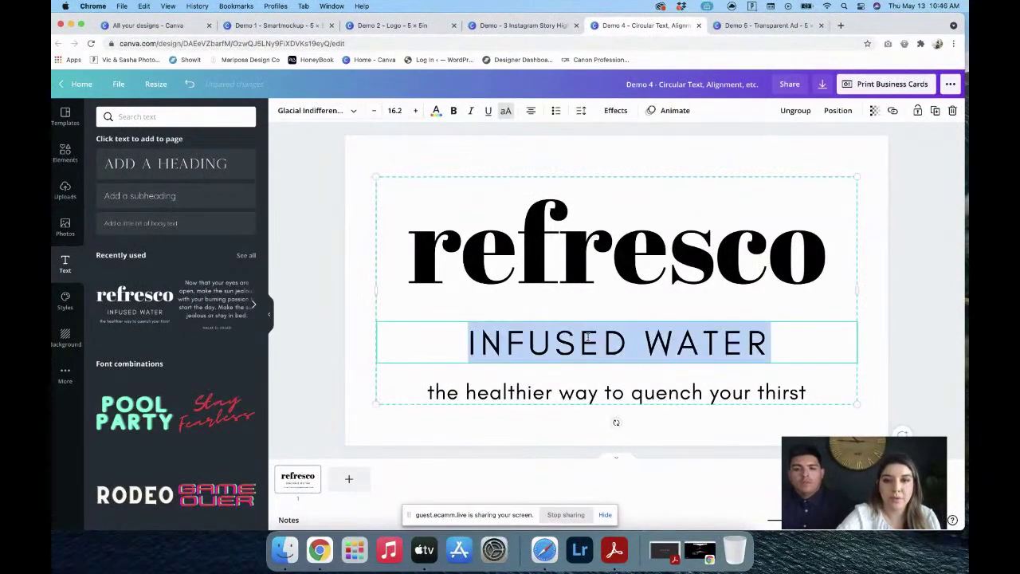
left_click(581, 111)
left_click_drag(669, 149, 673, 148)
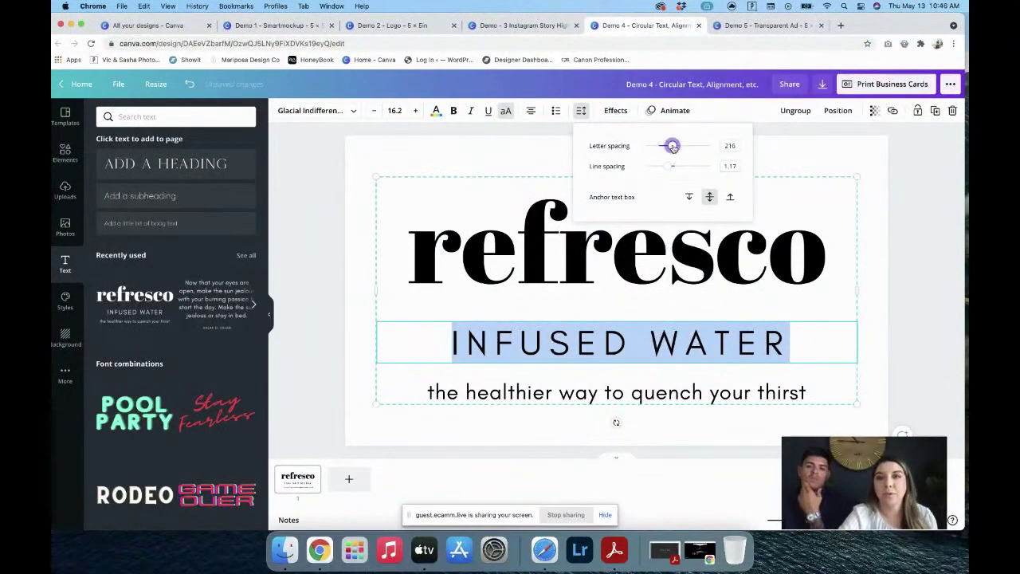
mouse_move(673, 148)
left_mouse_down()
mouse_move(682, 149)
mouse_move(662, 147)
mouse_move(684, 147)
left_mouse_up()
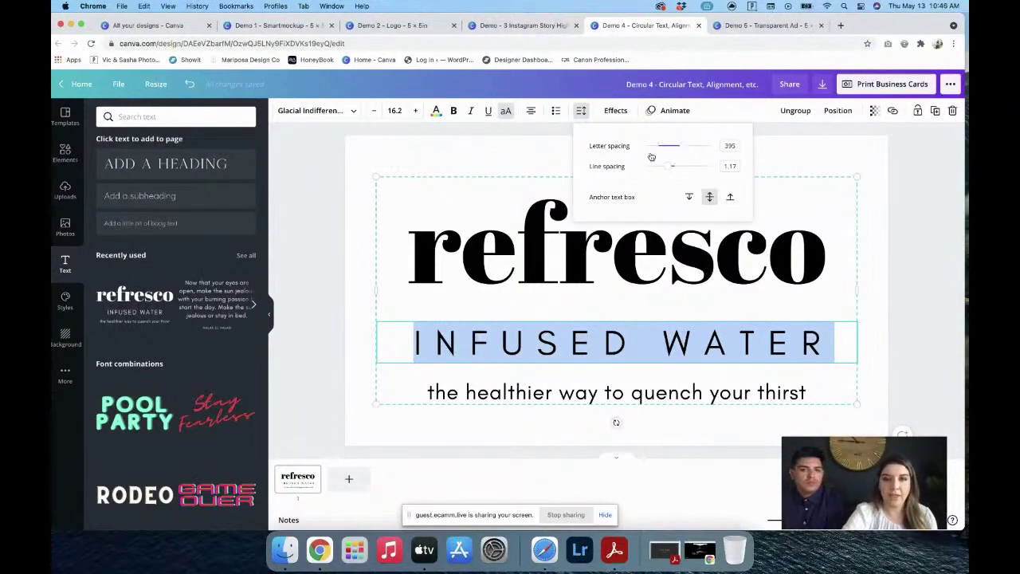
- Increase the letter spacing of "the healthier way to quench your thirst" until the line is about as wide as the refresco heading
left_click(490, 248)
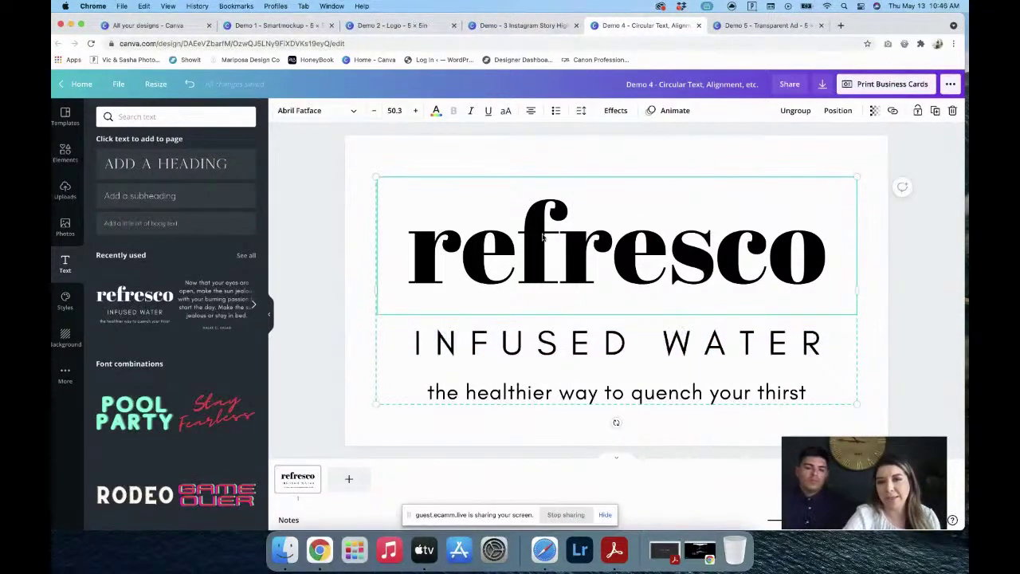
left_click(551, 391)
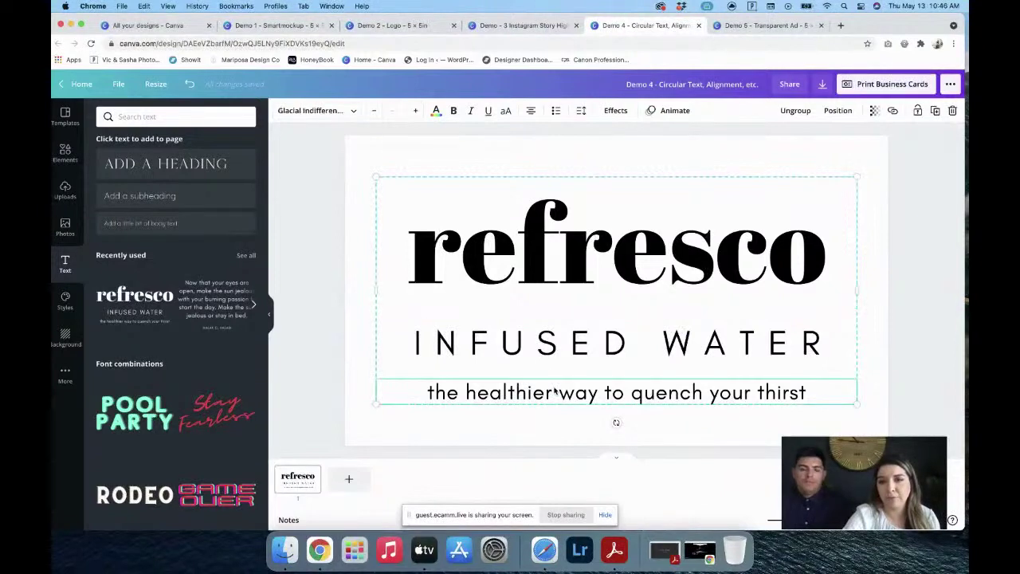
left_click(581, 110)
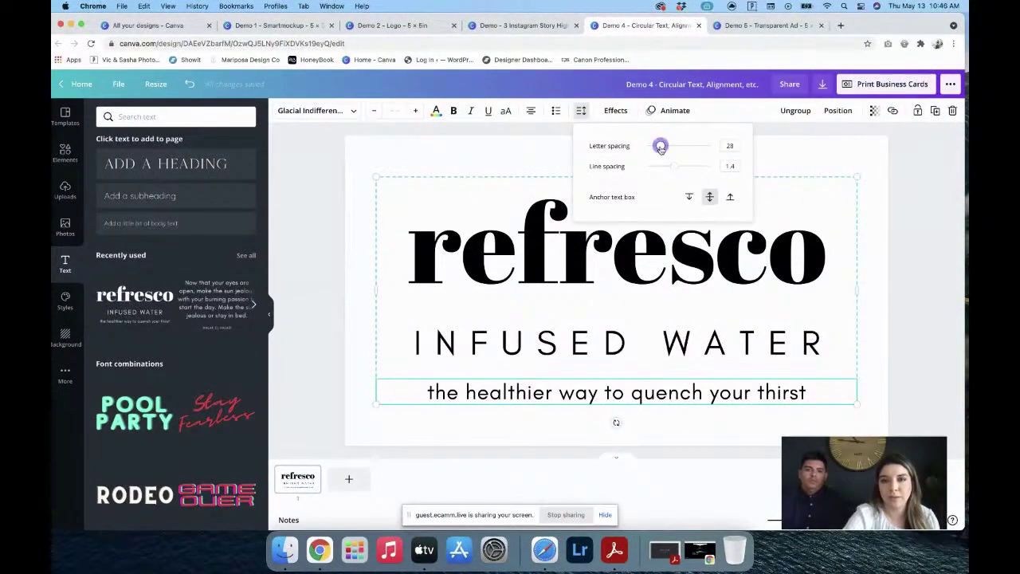
mouse_move(660, 148)
left_mouse_down()
mouse_move(715, 145)
mouse_move(663, 145)
left_mouse_up()
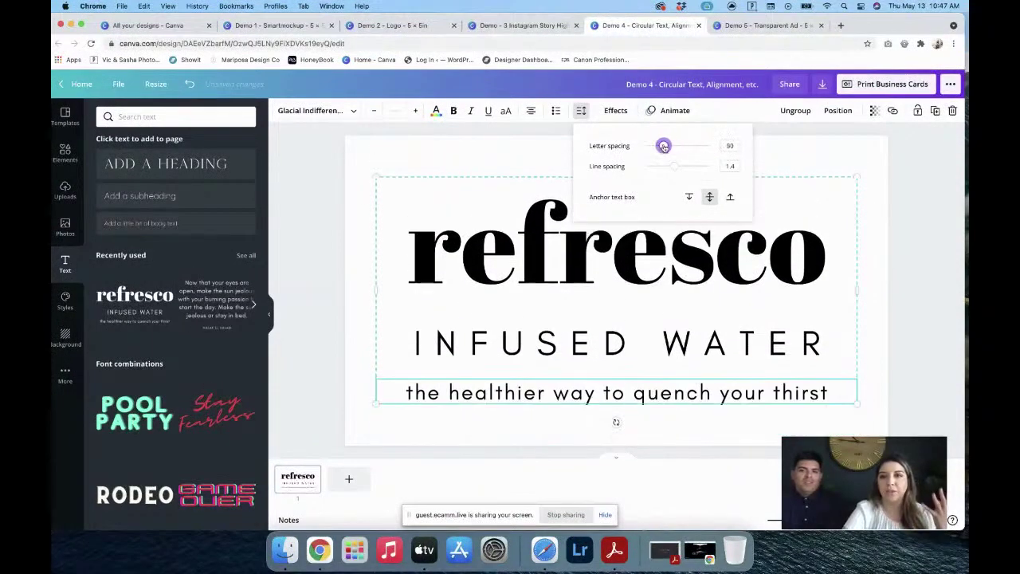
left_click(876, 198)
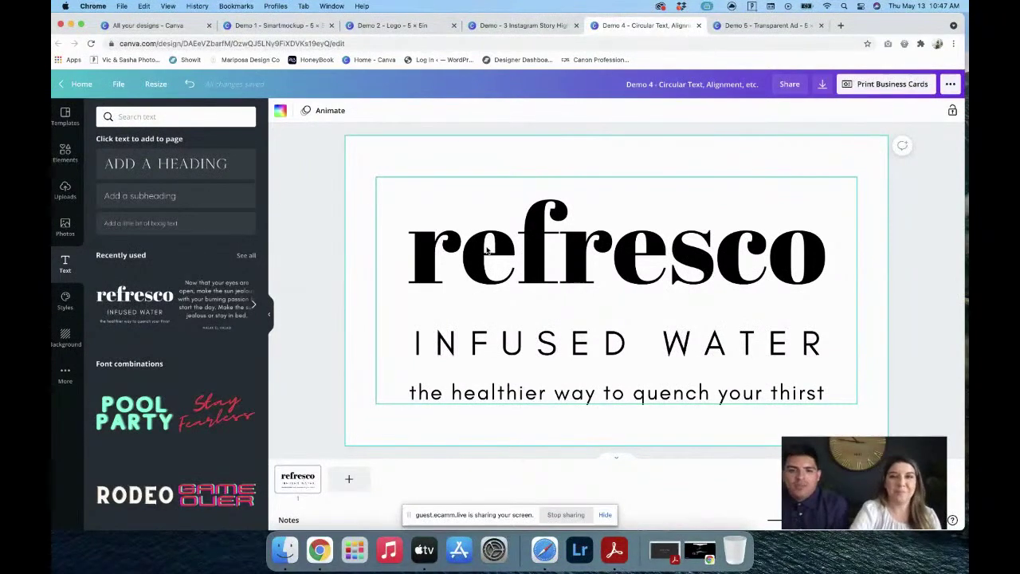
- Switch to the Demo 5 - Transparent Ad design and change page 1's background to the fourth brand color, a sage gray
left_click(770, 27)
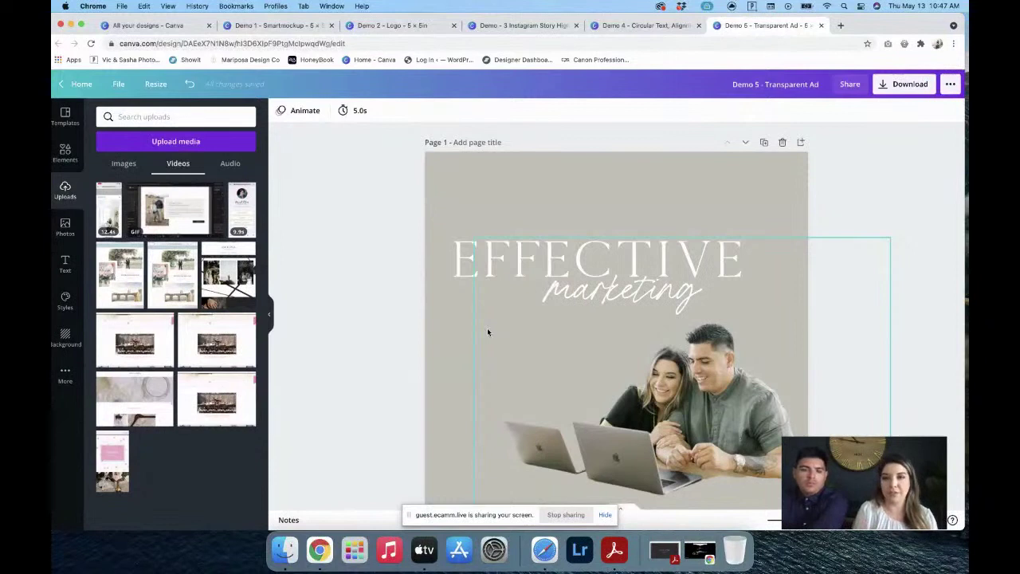
left_click(628, 274)
left_click(605, 205)
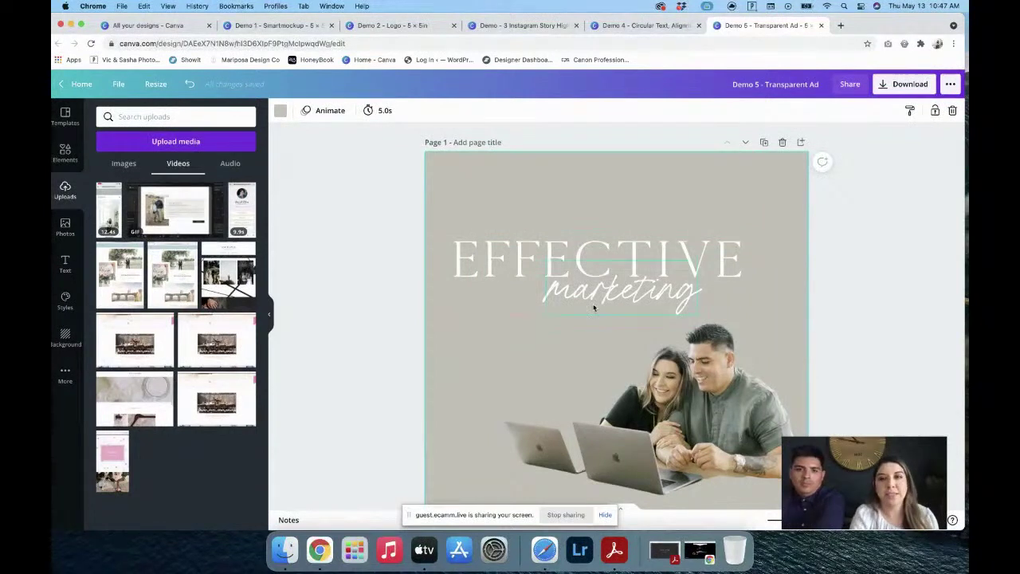
left_click(594, 306)
left_click(601, 185)
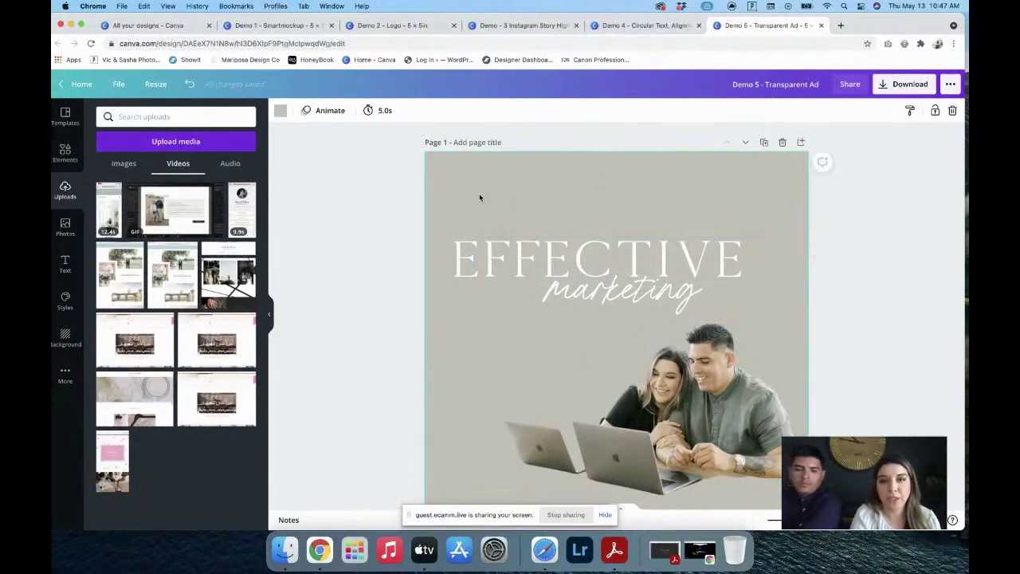
left_click(280, 110)
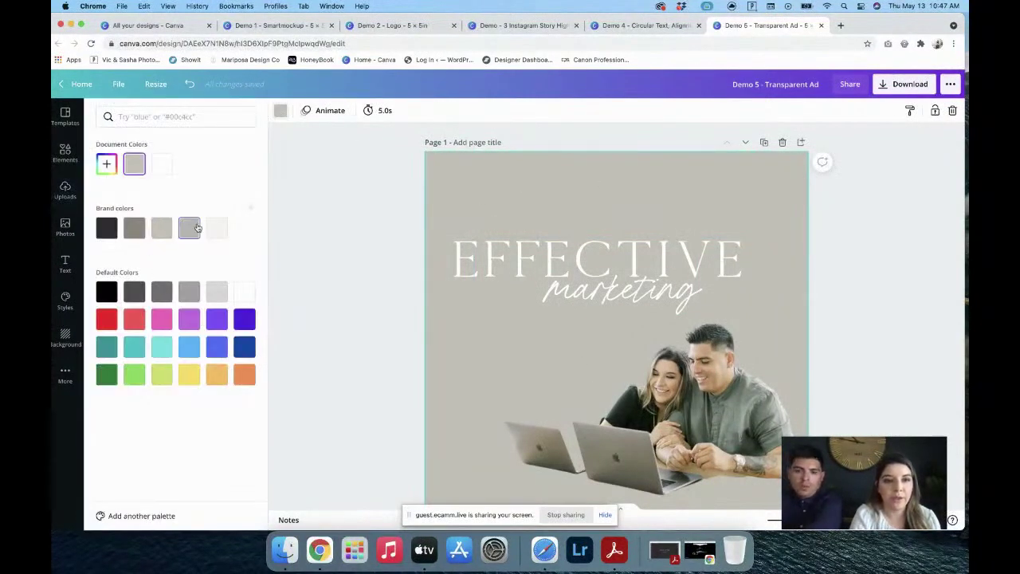
left_click(189, 228)
scroll(381, 216, "down", 2)
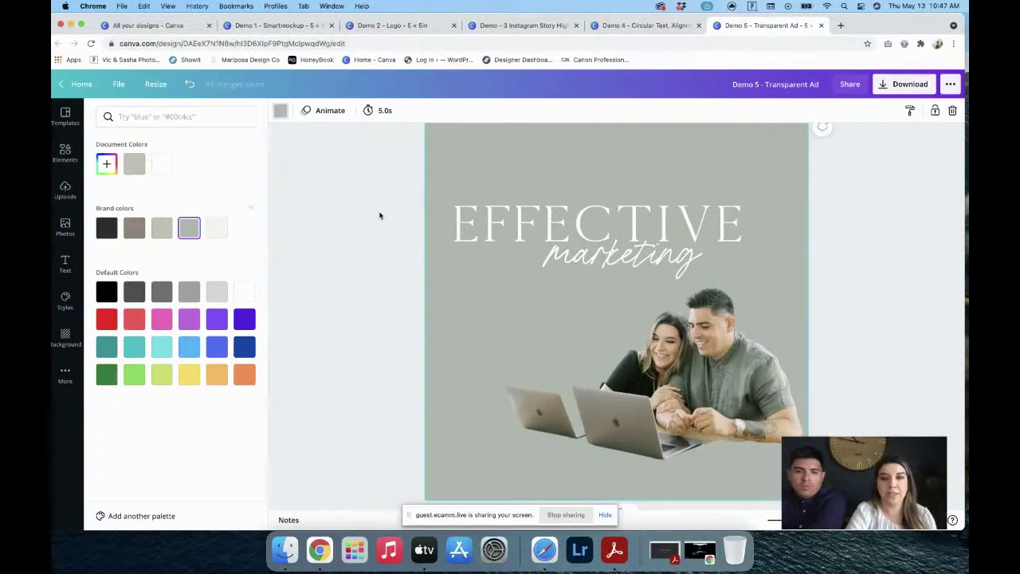
- Add the stock photo of a woman with a straw hat in a lavender field to the blank page 2
scroll(431, 308, "down", 10)
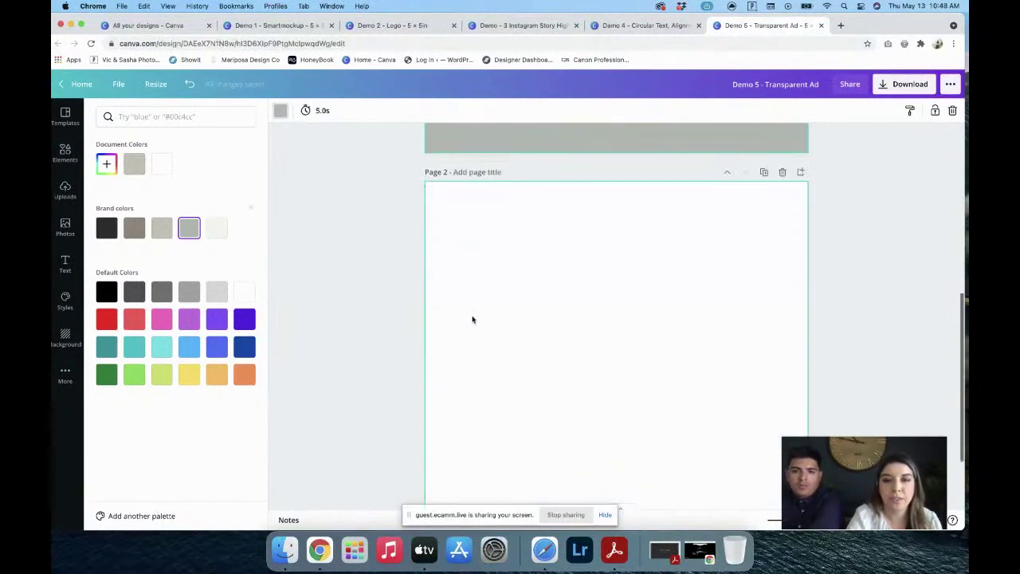
left_click(64, 188)
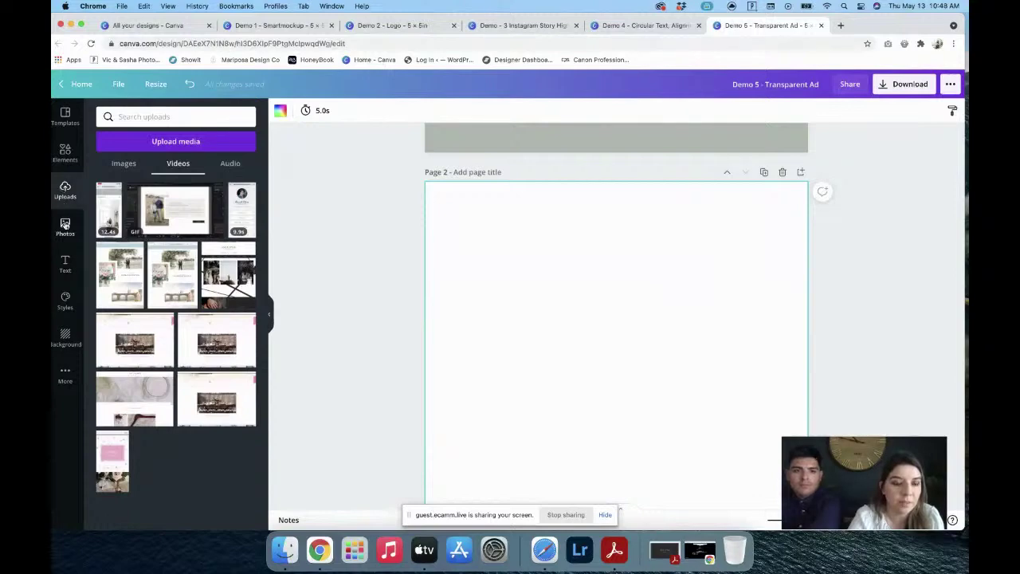
left_click(65, 224)
scroll(157, 300, "down", 10)
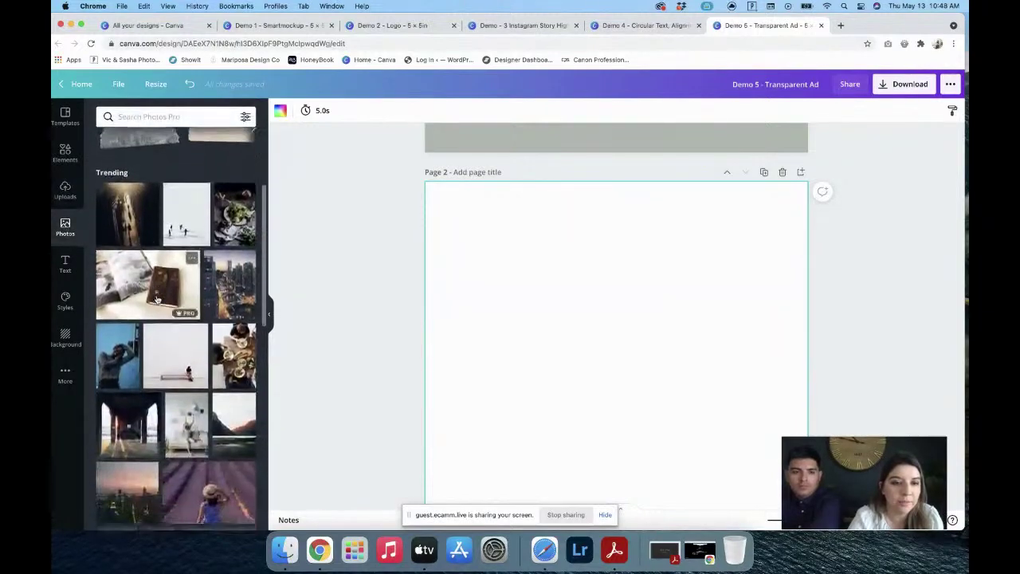
scroll(157, 300, "down", 3)
left_click(232, 352)
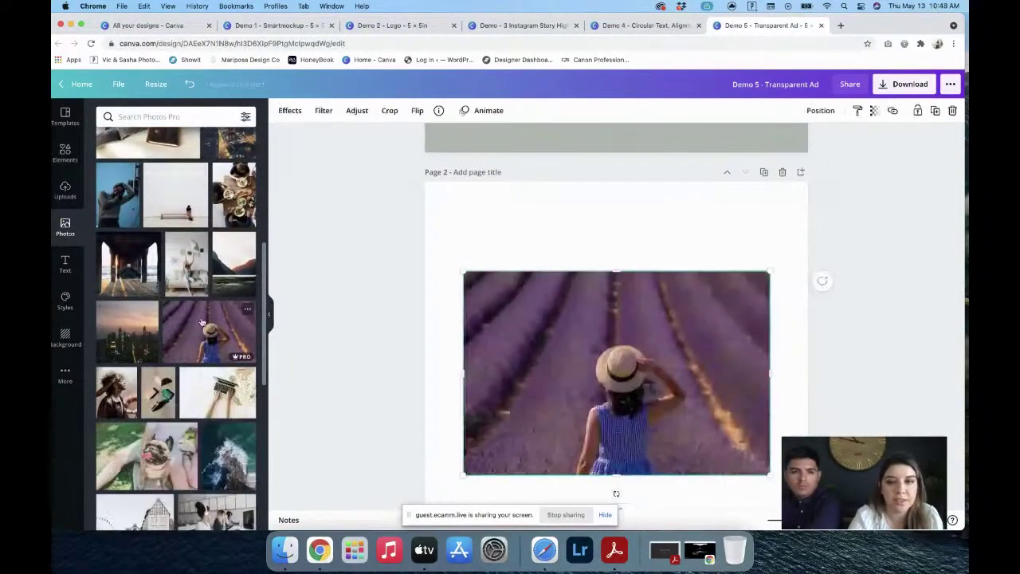
left_click(590, 239)
scroll(590, 239, "down", 3)
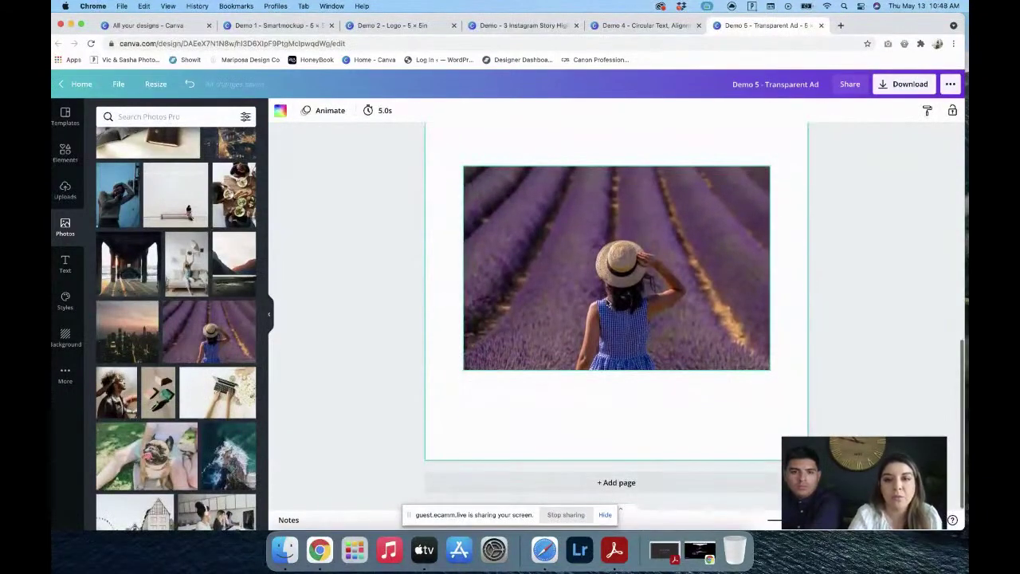
- Remove the background from the lavender field photo, enlarge the woman's cutout and rest it on page 2's bottom edge
left_click(607, 303)
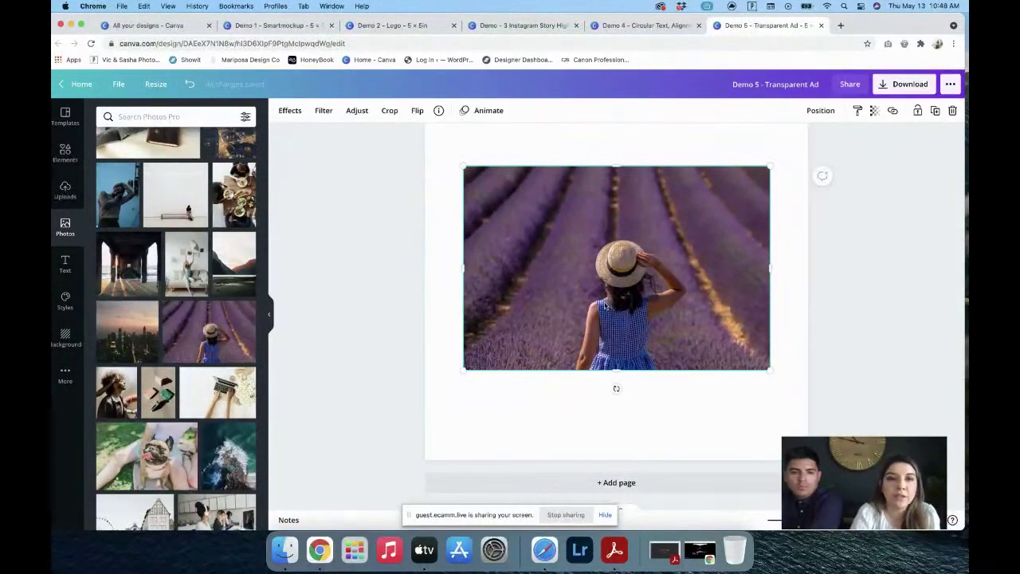
left_click(289, 112)
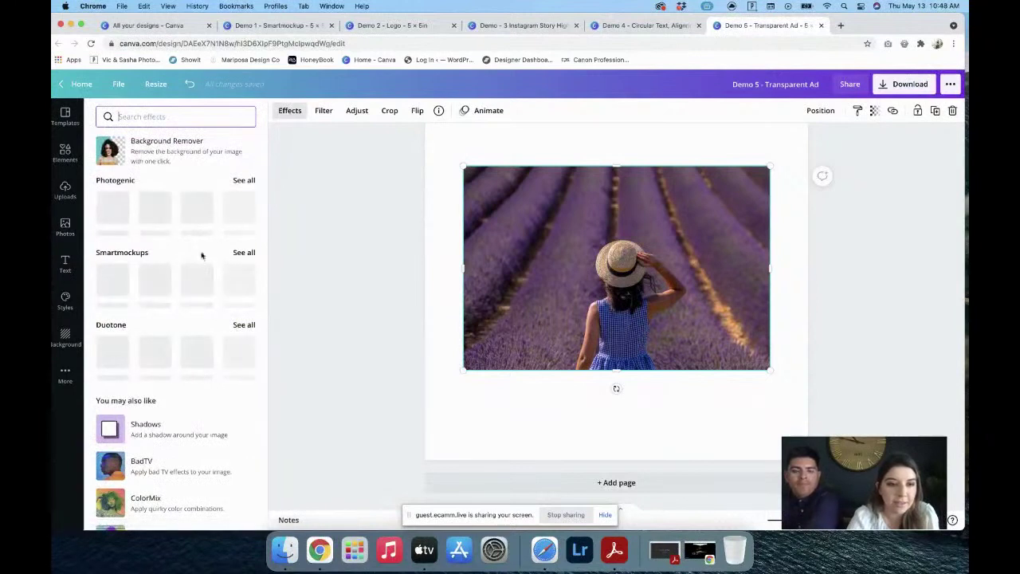
left_click(163, 162)
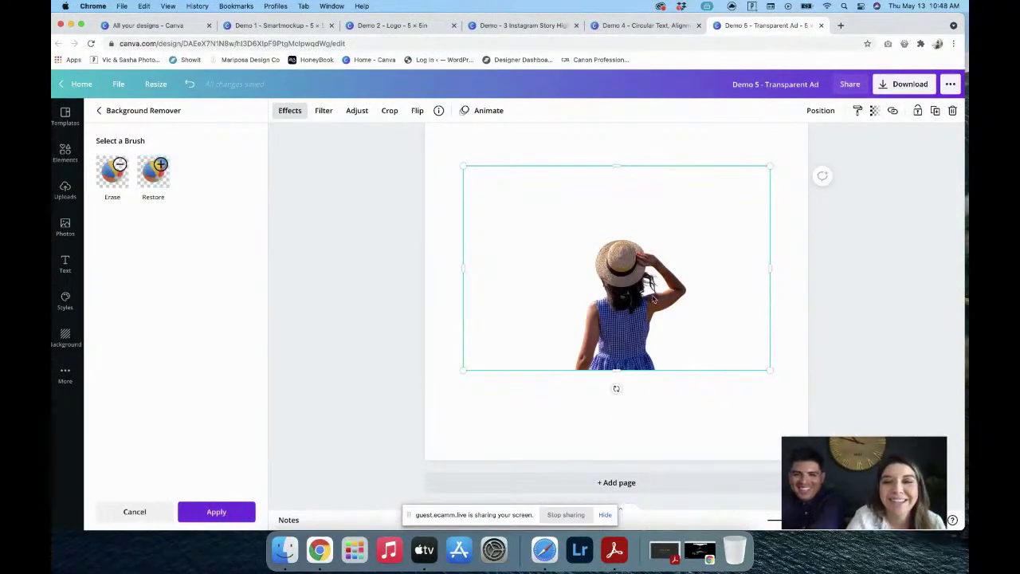
left_click_drag(770, 369, 917, 467)
left_click_drag(701, 383, 686, 365)
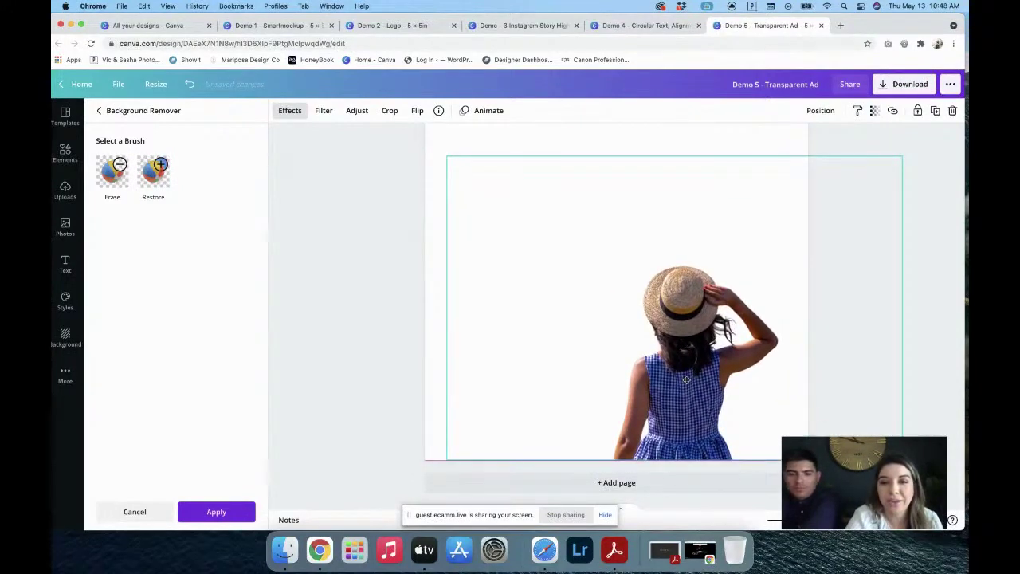
- Search the elements for swirl, add the thick hand-drawn spiral at about 2.3 by 2.7 in, and place it over the woman's hat and raised arm
left_click(60, 155)
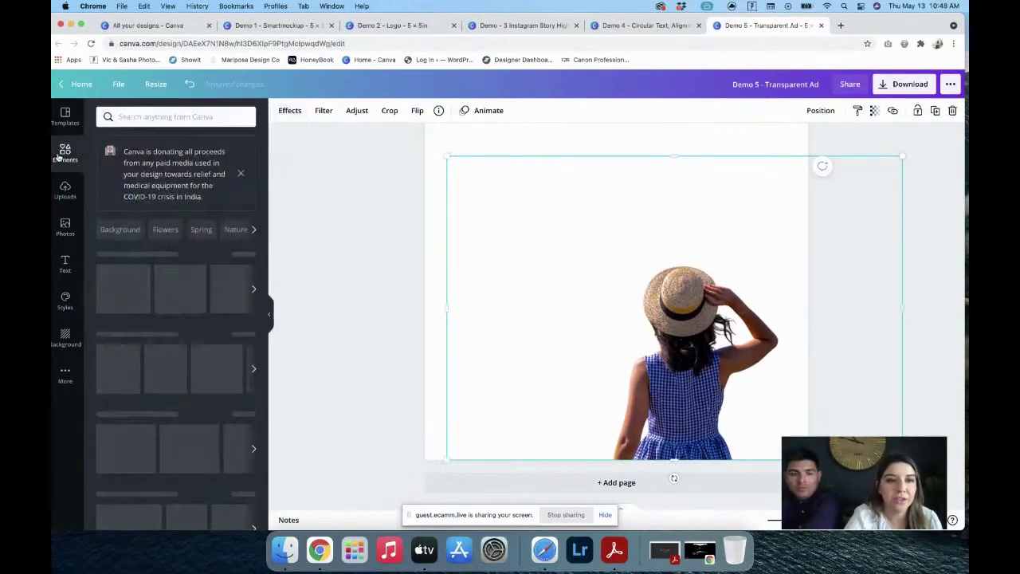
left_click(145, 117)
type("swirl")
key("Return")
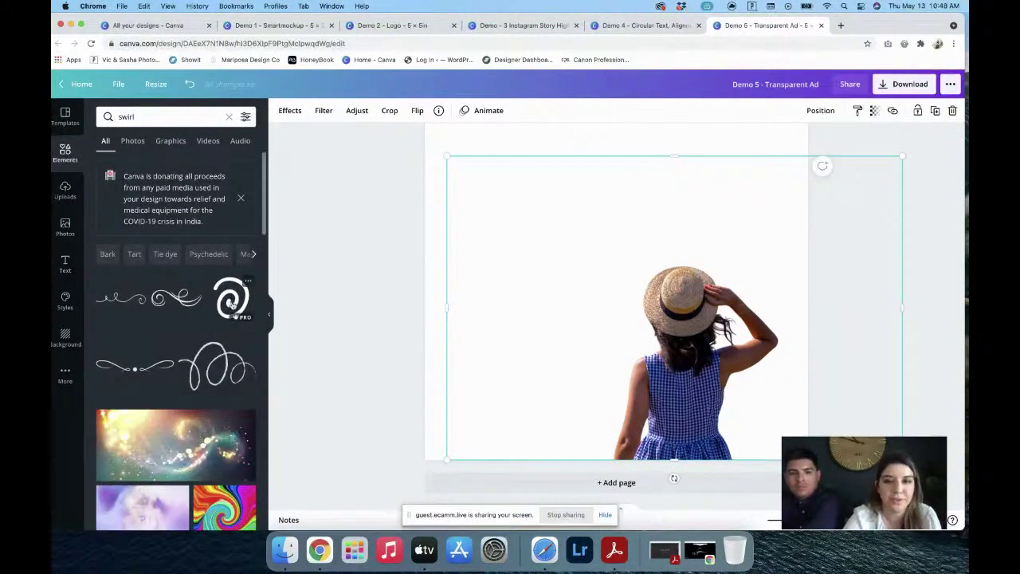
left_click(233, 301)
left_click_drag(511, 170, 502, 134)
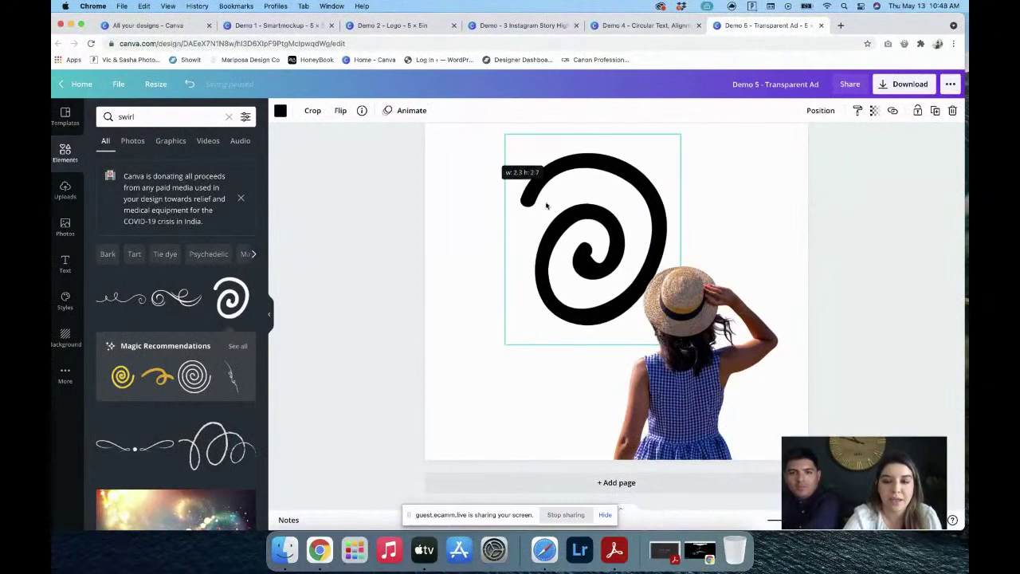
left_click_drag(561, 212, 712, 244)
- Send the black spiral one layer backward so it sits behind the woman's cutout
left_click(829, 110)
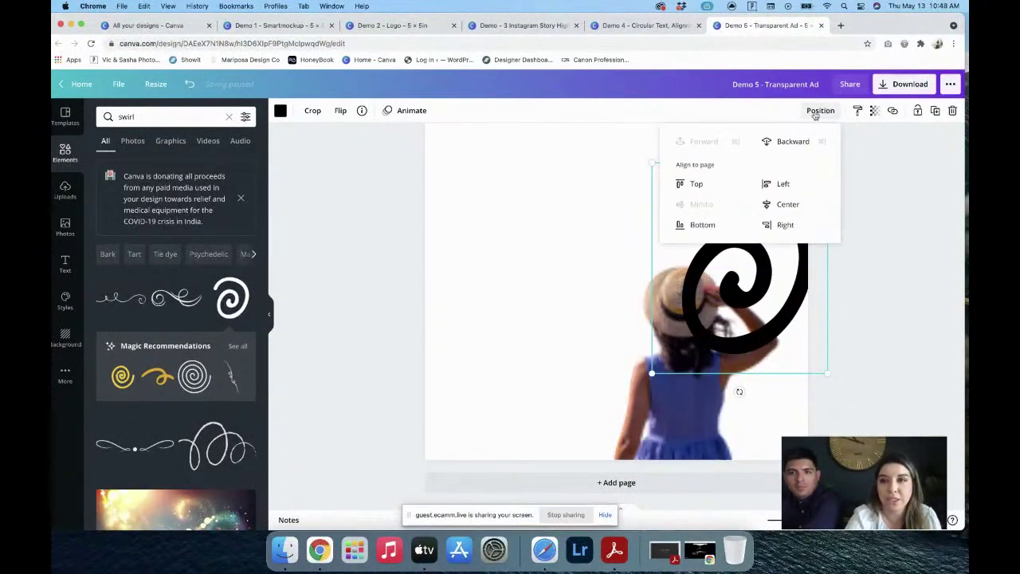
left_click(789, 142)
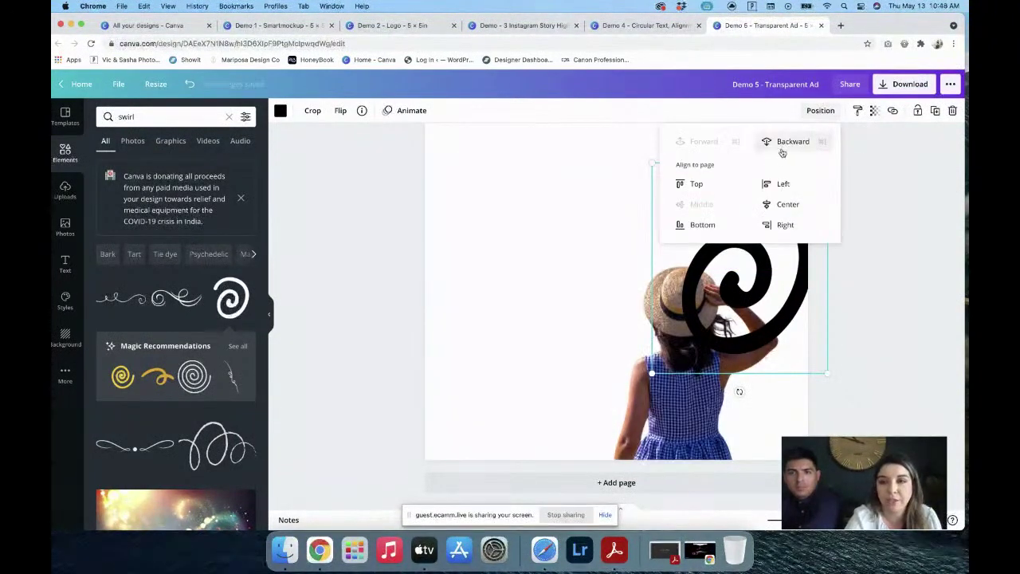
left_click(520, 243)
- Change page 2's background to the pink default color
left_click(485, 146)
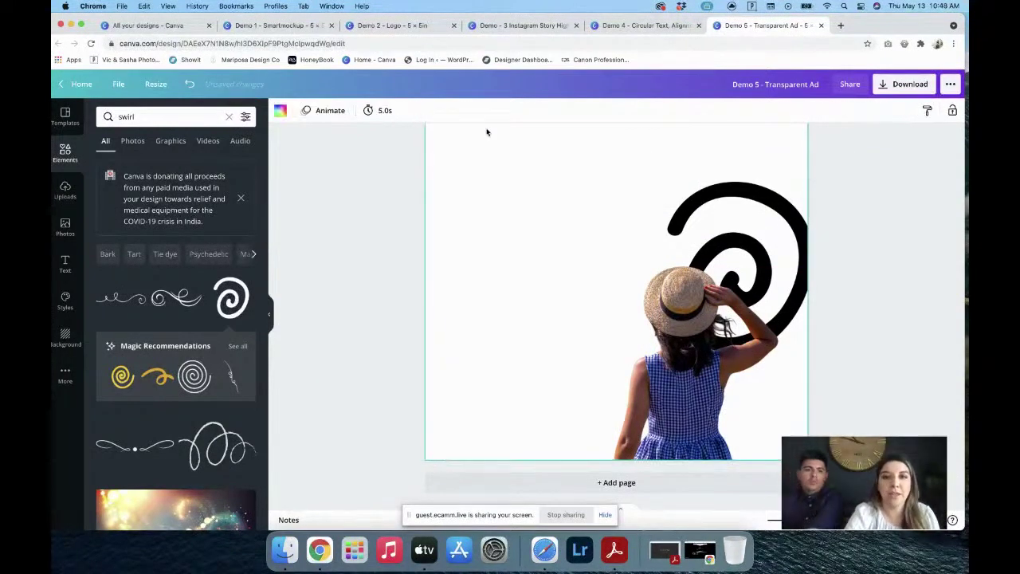
scroll(387, 227, "down", 5)
scroll(545, 231, "down", 8)
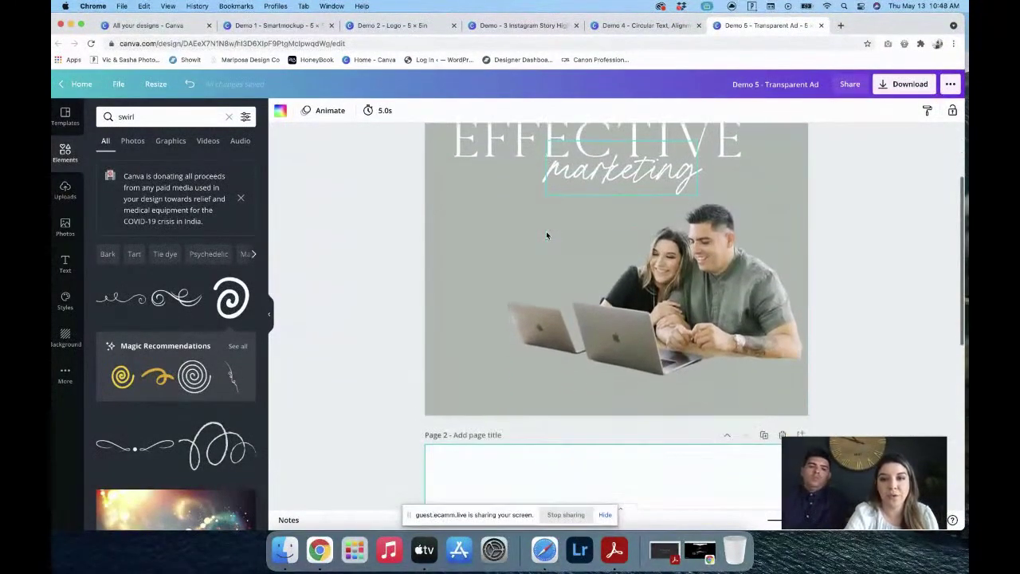
left_click(545, 232)
left_click(512, 159)
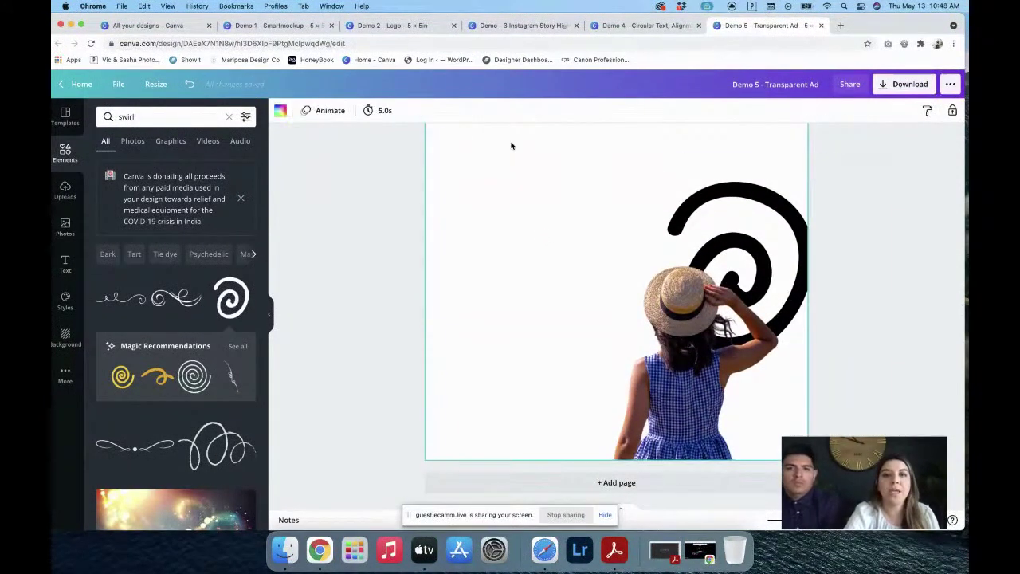
left_click(280, 111)
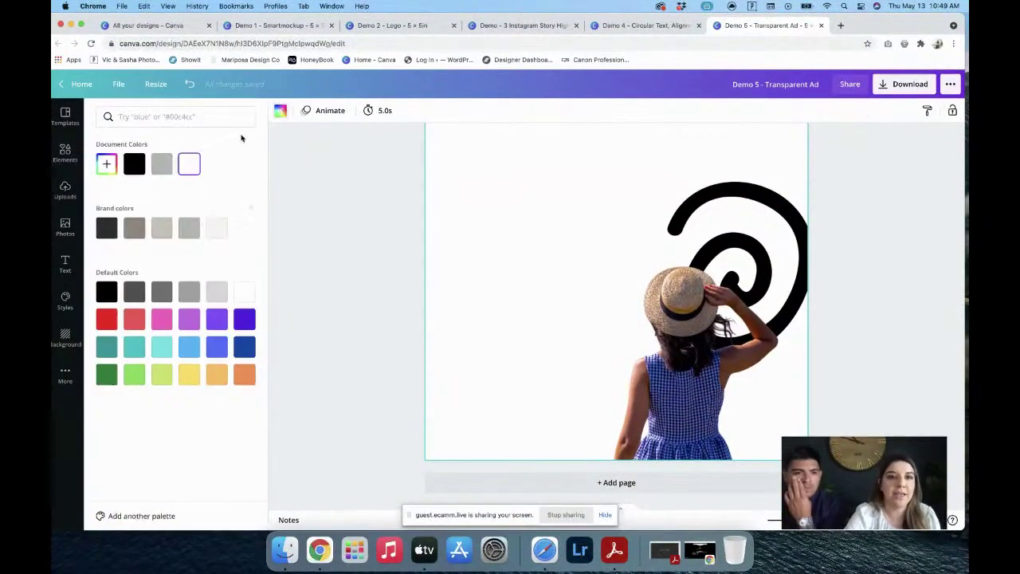
left_click(162, 319)
- Compare the EFFECTIVE marketing ad on page 1 with the pink cutout design on page 2
scroll(357, 239, "up", 2)
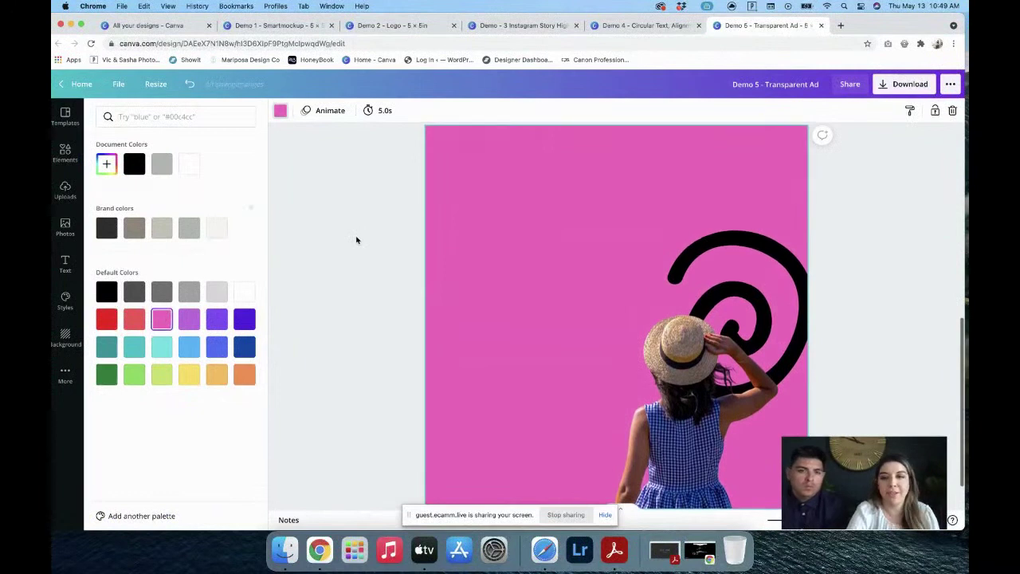
scroll(356, 239, "up", 10)
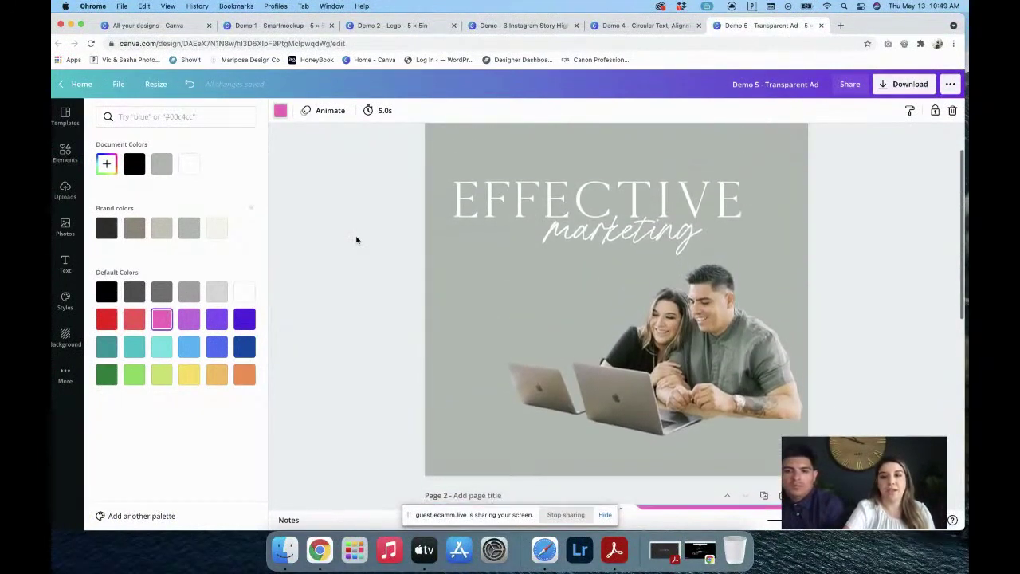
scroll(356, 240, "up", 2)
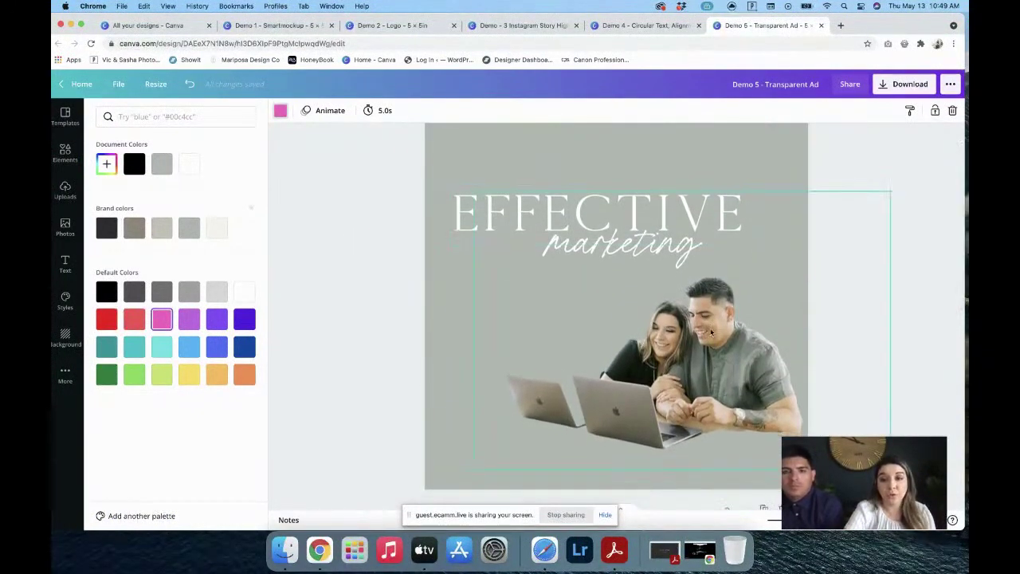
scroll(686, 379, "down", 10)
scroll(686, 378, "down", 1)
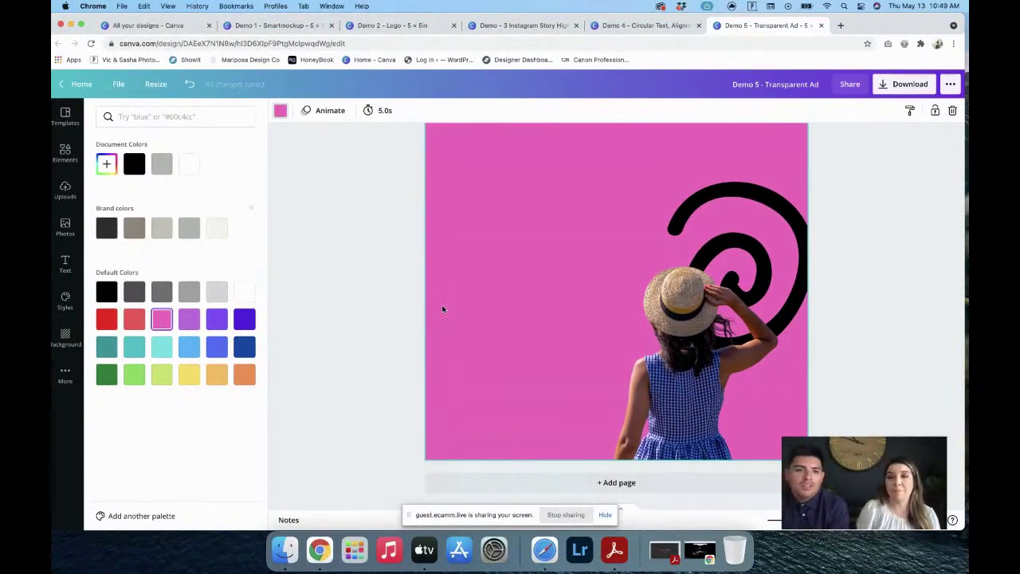
scroll(442, 309, "up", 5)
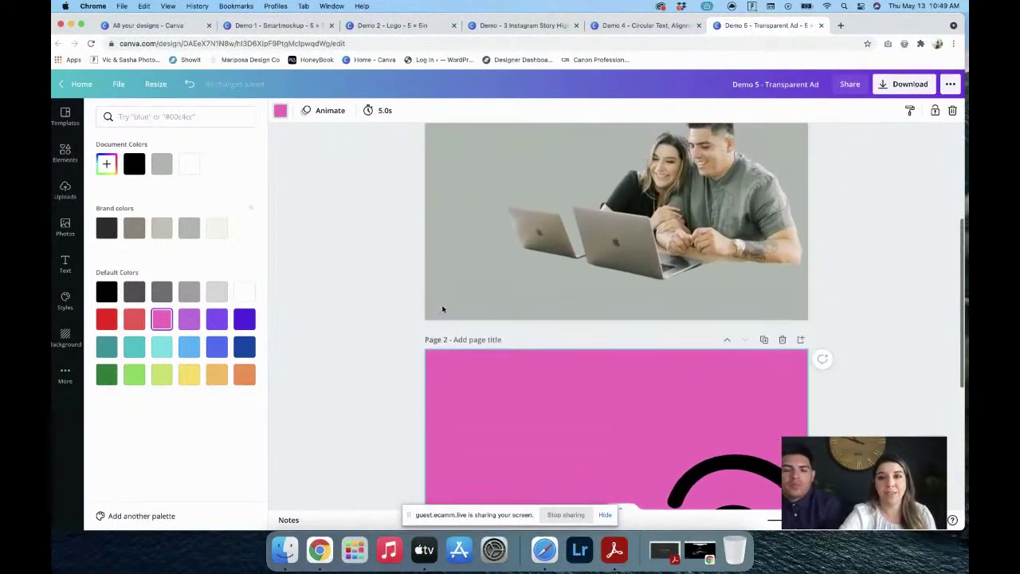
scroll(442, 309, "up", 3)
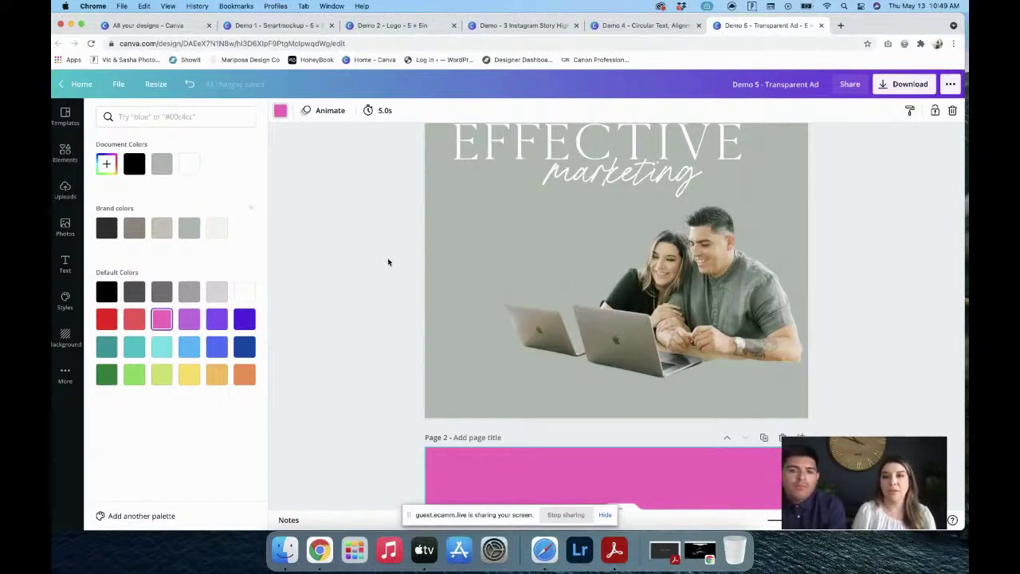
scroll(388, 262, "up", 1)
scroll(388, 262, "down", 6)
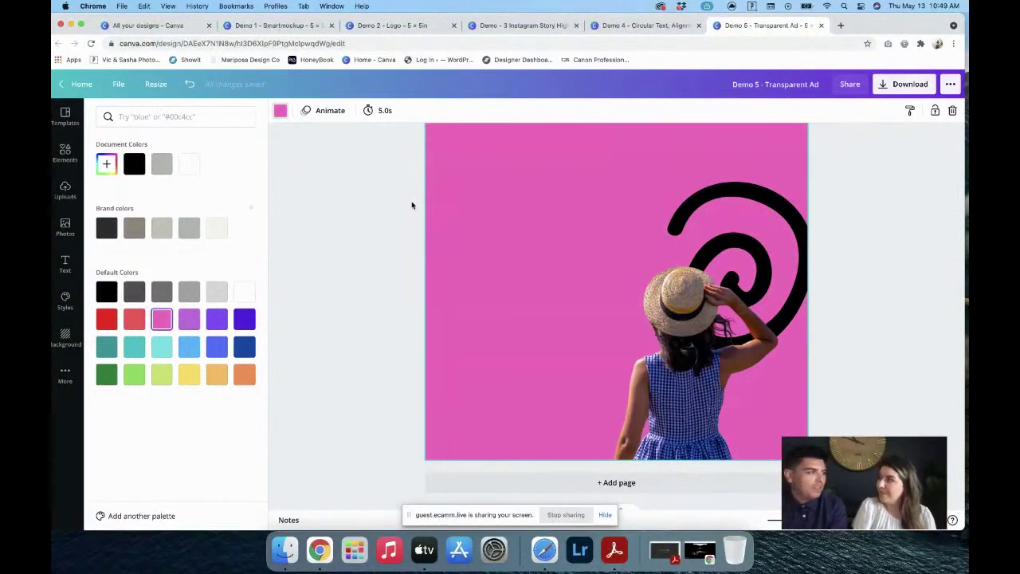
scroll(412, 206, "up", 5)
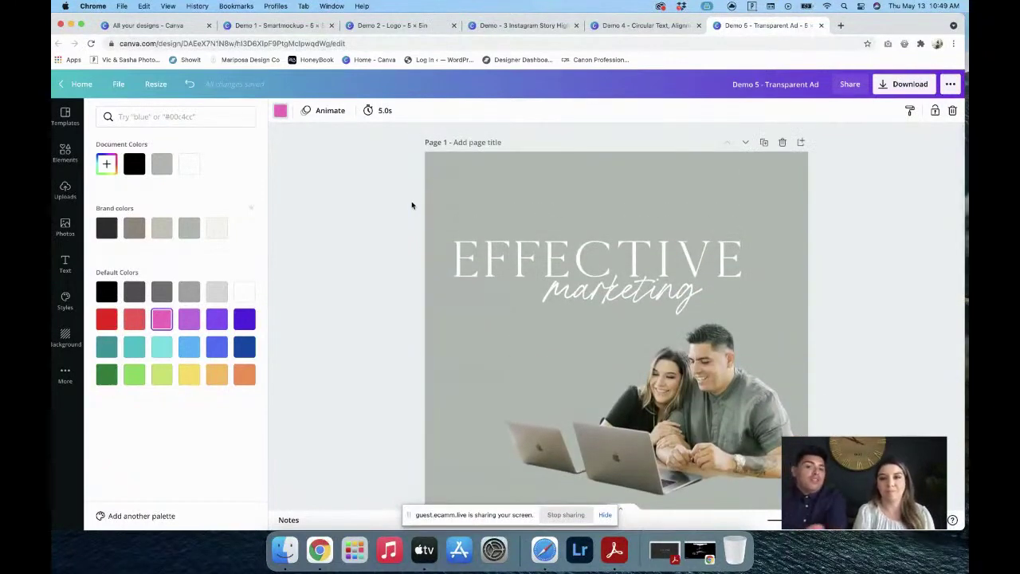
scroll(412, 206, "down", 1)
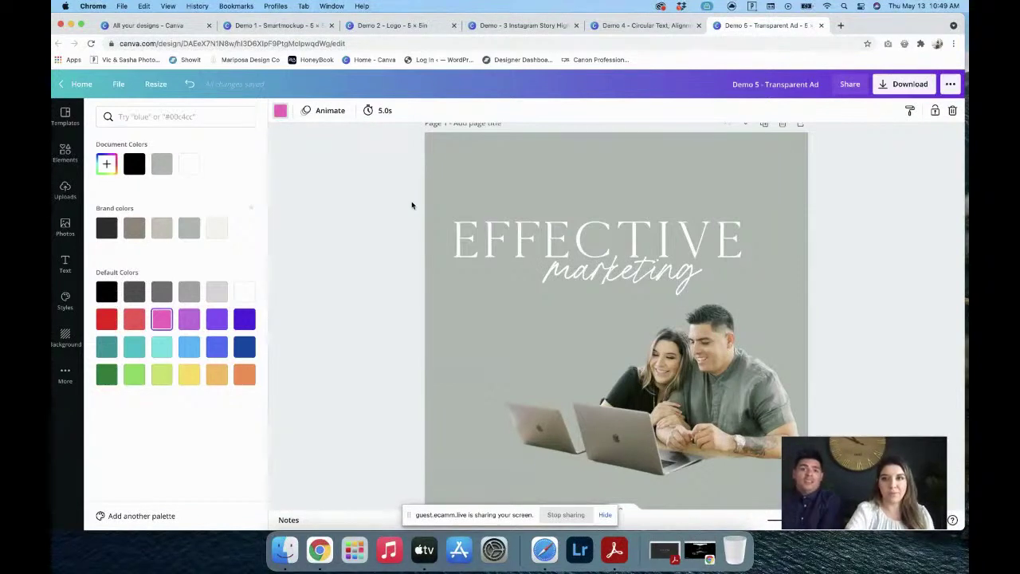
scroll(412, 205, "up", 1)
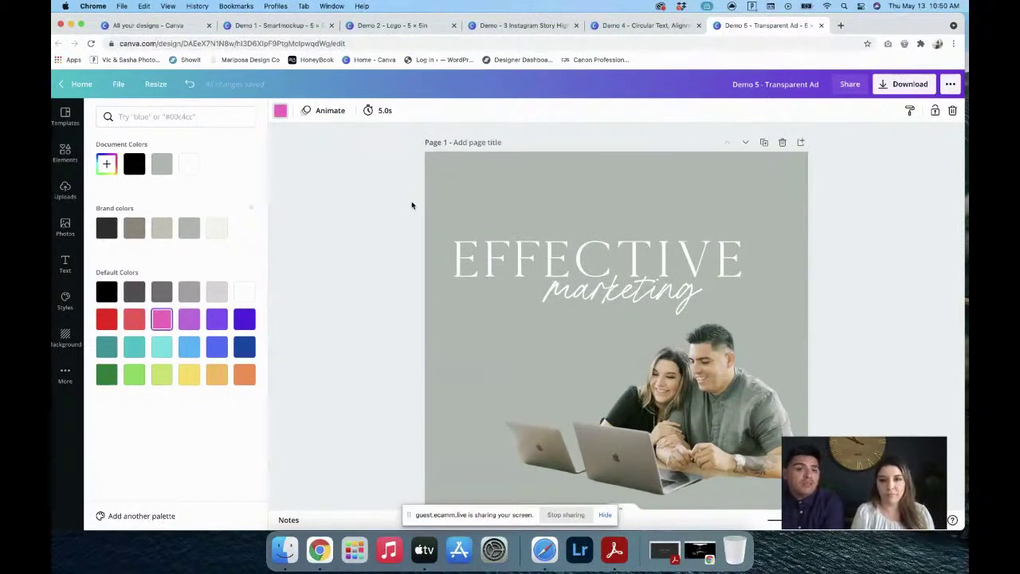
scroll(412, 206, "down", 2)
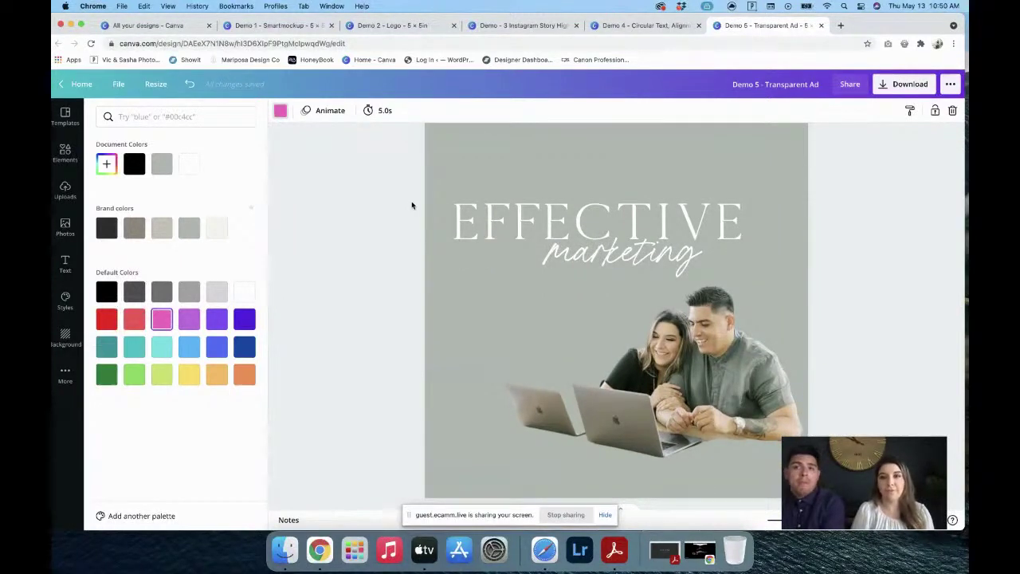
- Browse the recent and preset sizes available for resizing the design without applying any
left_click(159, 82)
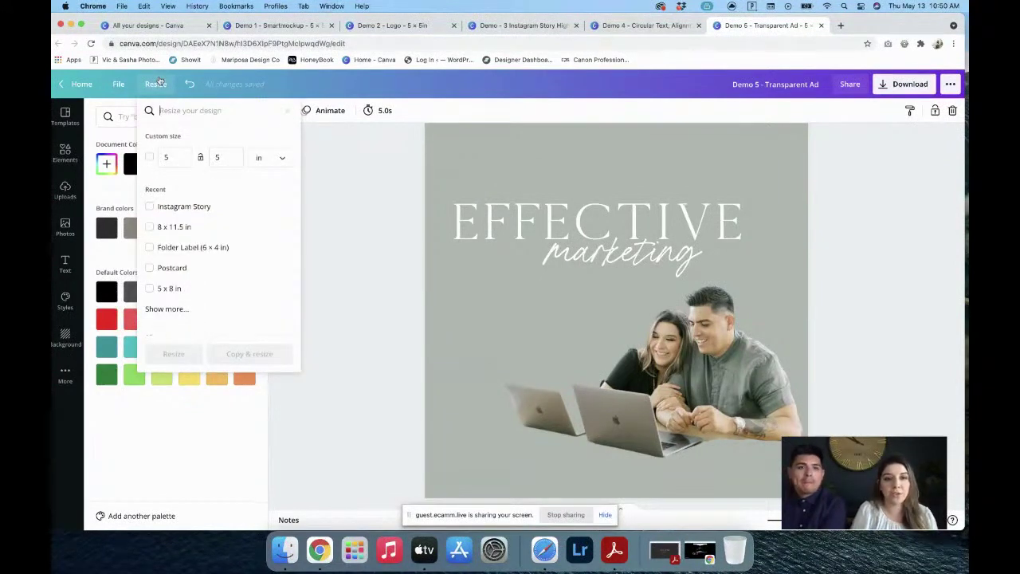
left_click(185, 310)
scroll(198, 248, "down", 5)
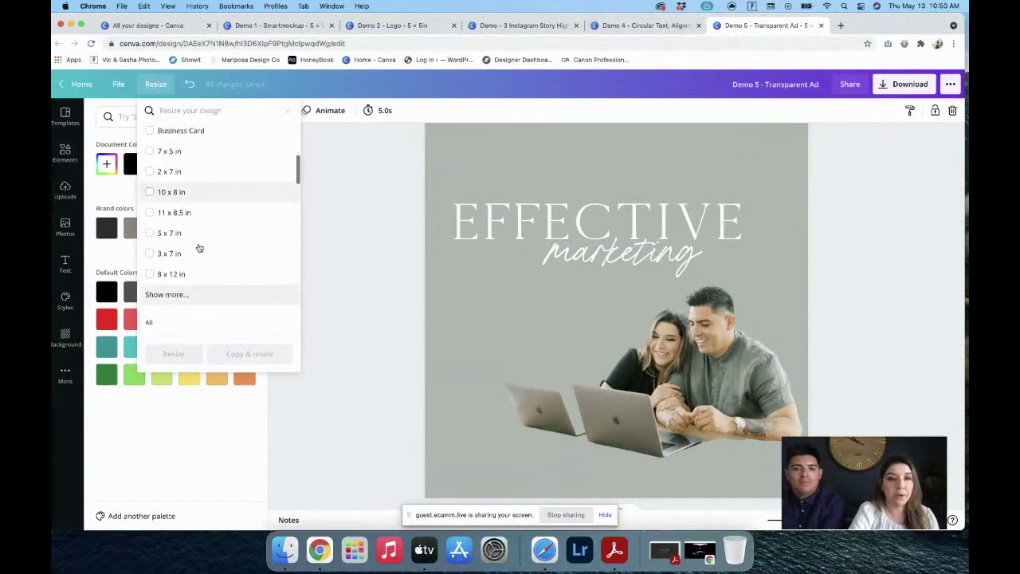
scroll(199, 248, "down", 6)
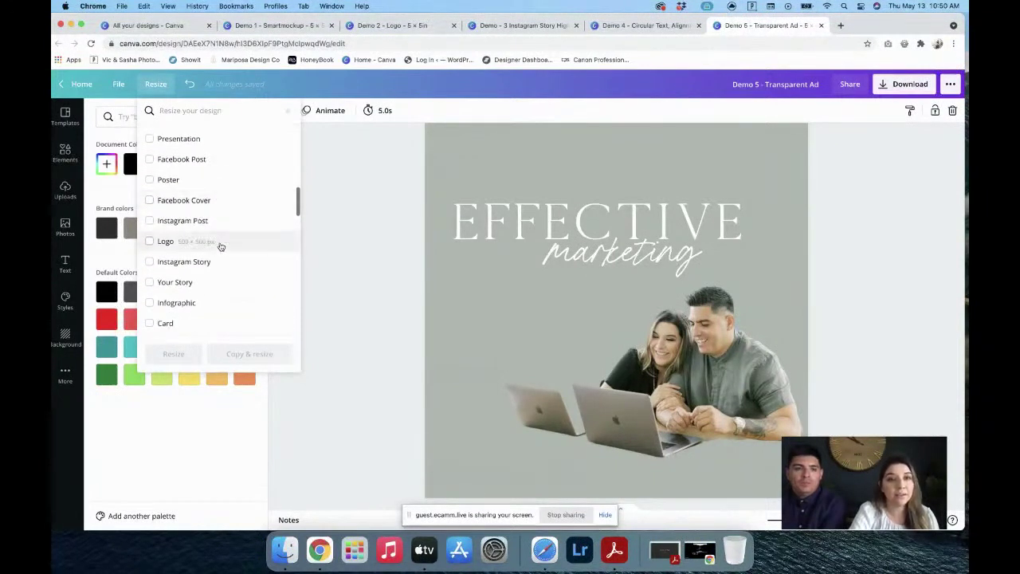
left_click(379, 248)
- Delete the woman's cutout and the spiral together from page 2, keeping the pink background
scroll(380, 251, "down", 8)
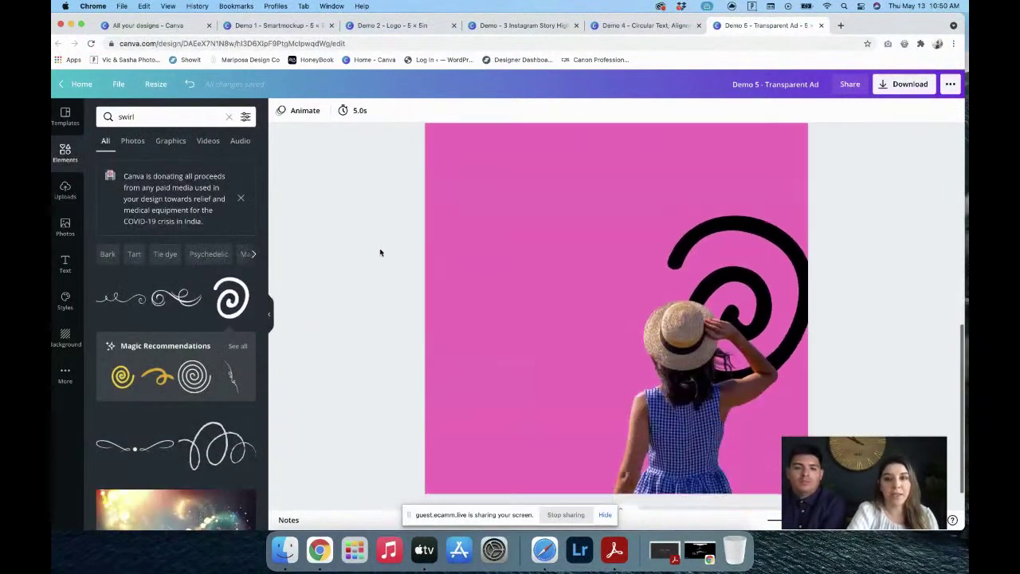
scroll(380, 253, "down", 1)
scroll(380, 252, "up", 3)
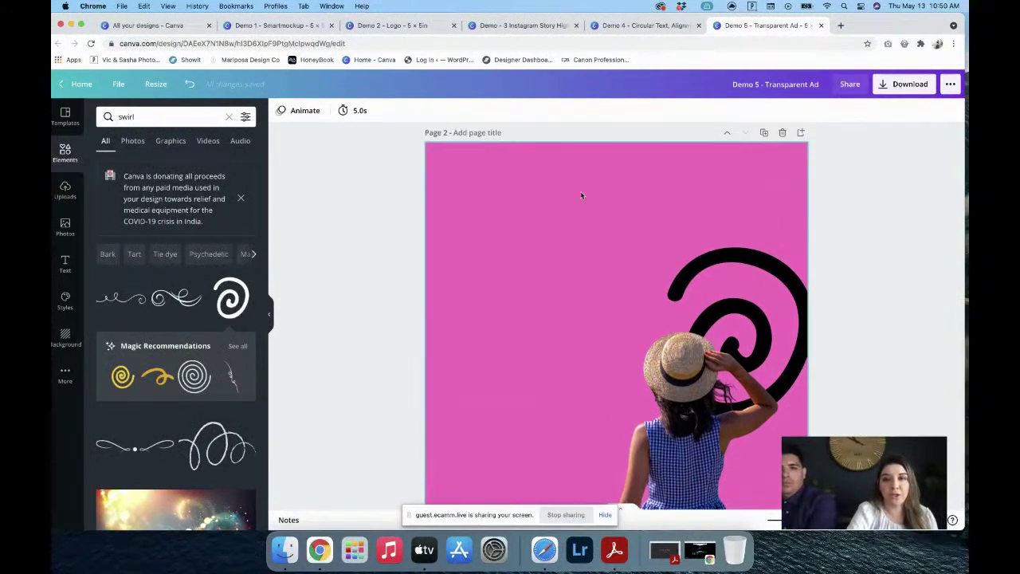
left_click_drag(581, 196, 789, 494)
key("Delete")
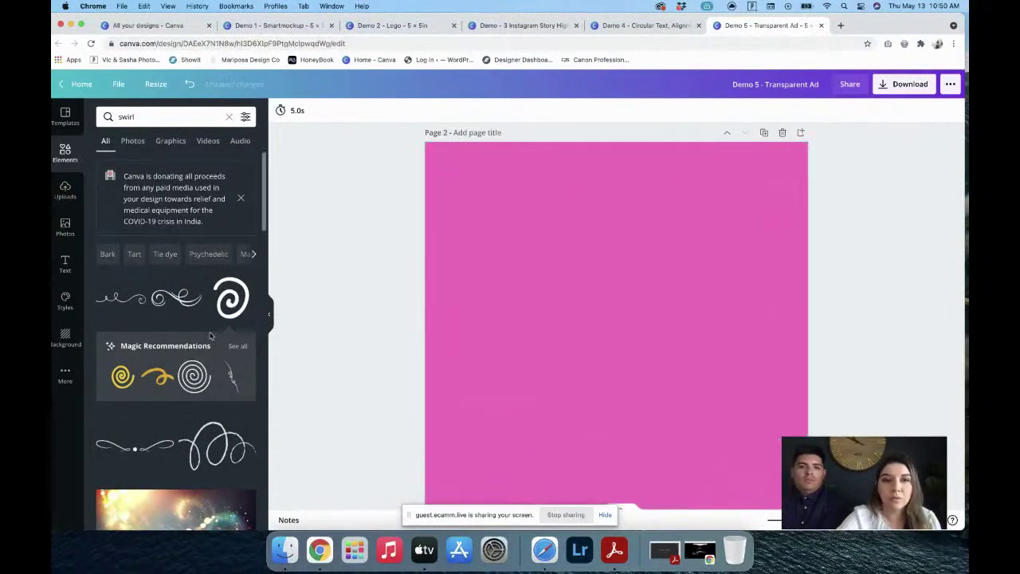
- Search the stock photos for "iphone" and add the blank-screen phone with flowers and keyboard to page 2
left_click(66, 190)
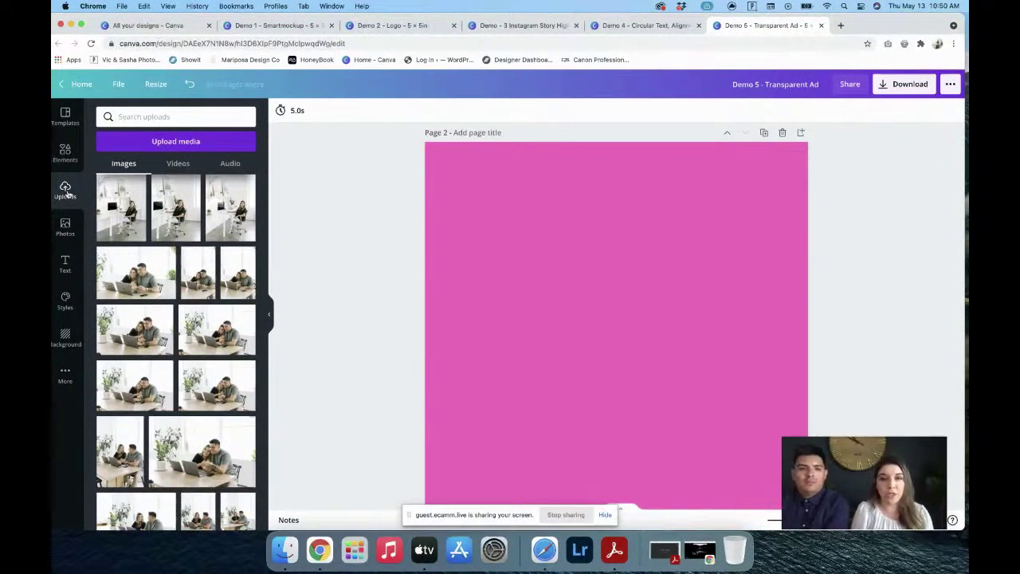
left_click(65, 228)
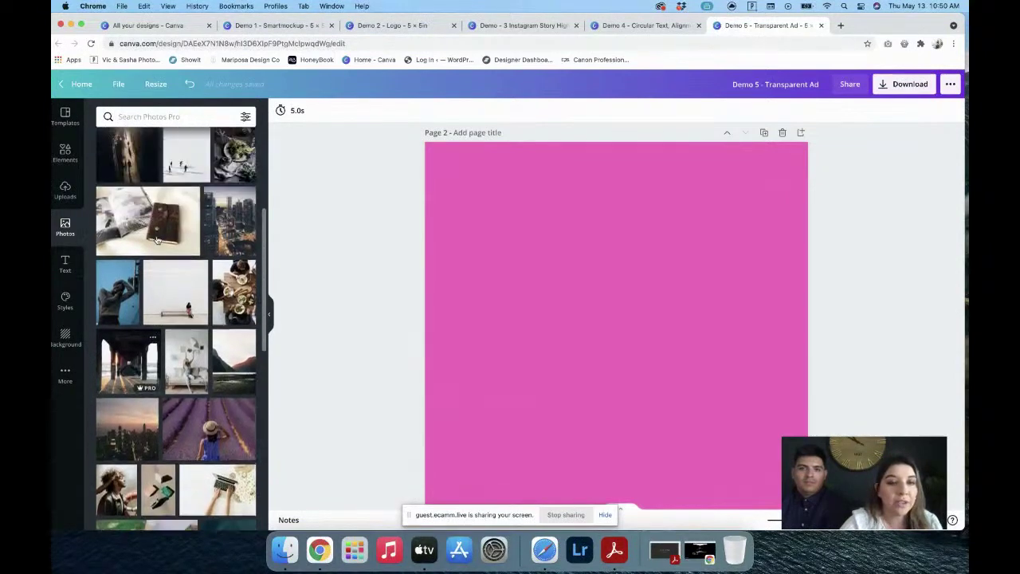
left_click(148, 117)
type("i")
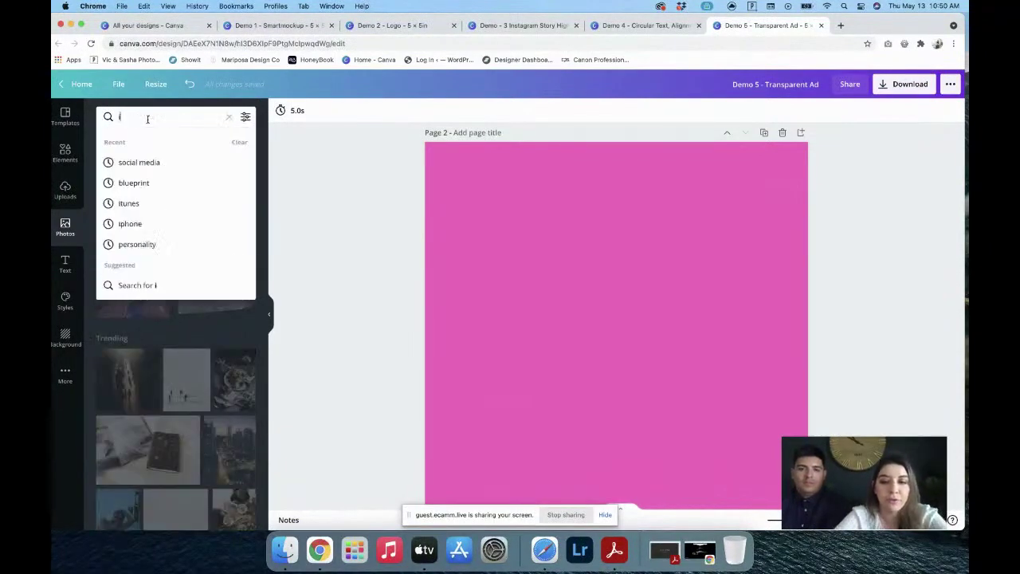
type("phone")
key("Return")
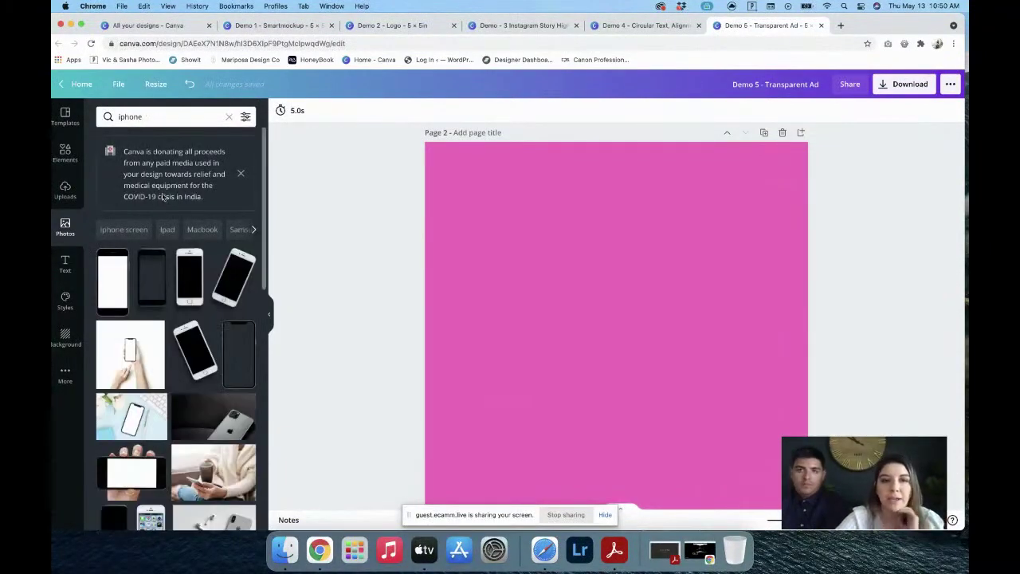
scroll(164, 277, "down", 2)
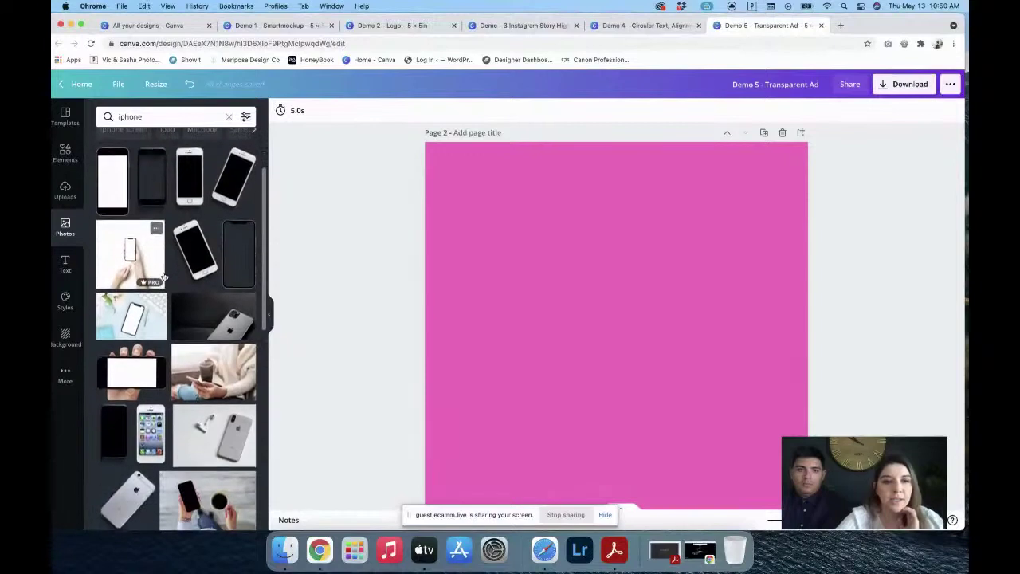
left_click(139, 327)
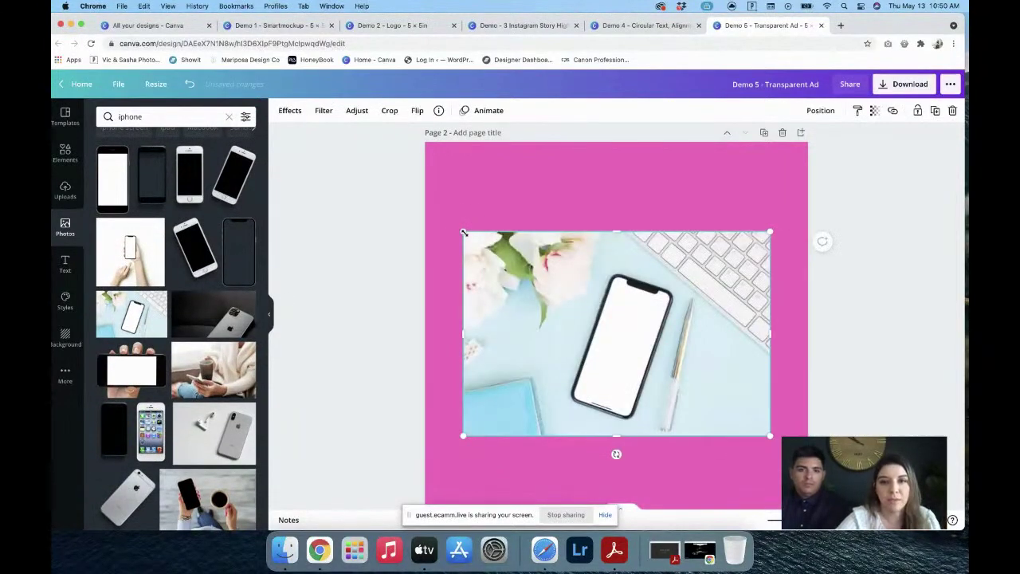
- Enlarge the phone photo until it covers the whole 5 × 5 in page, replacing the visible pink area
left_click_drag(428, 221, 417, 211)
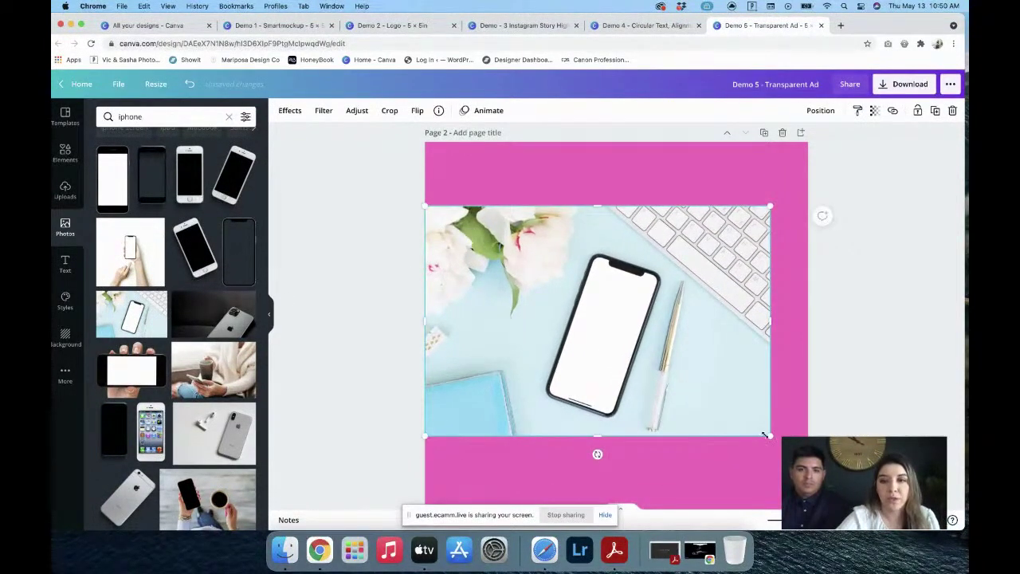
left_click_drag(765, 434, 807, 460)
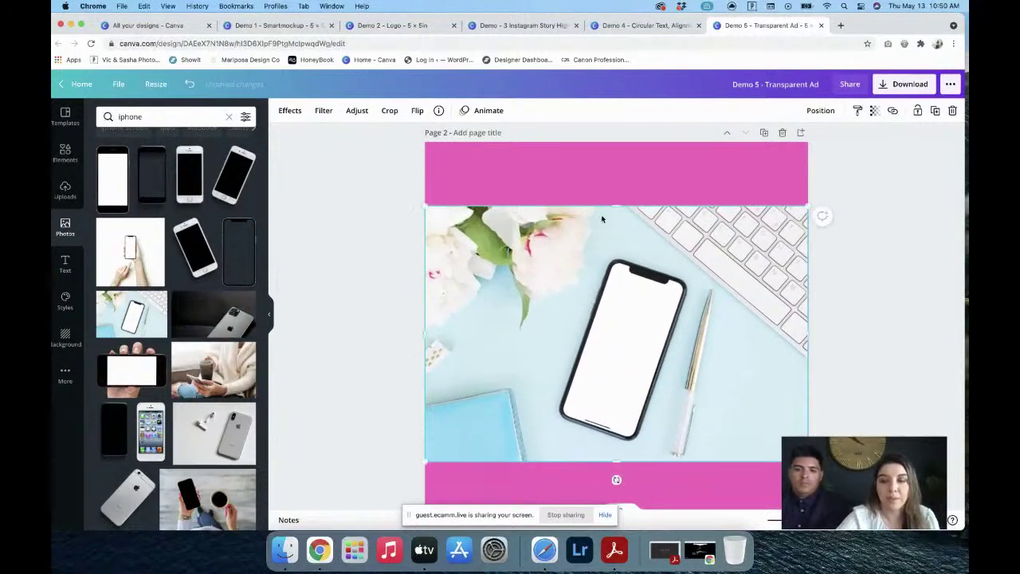
left_click_drag(618, 205, 621, 142)
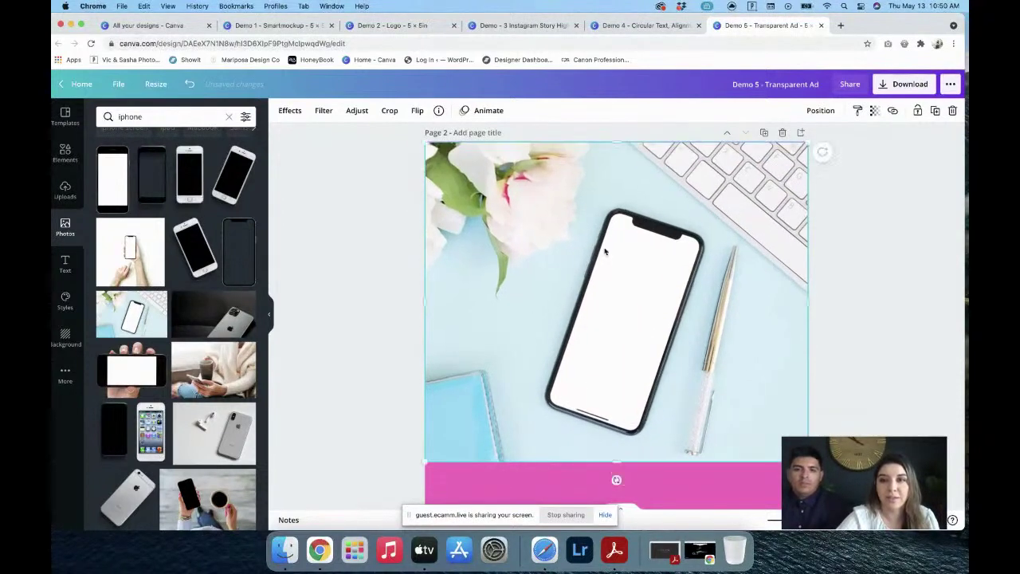
scroll(605, 252, "down", 2)
left_click_drag(620, 399, 630, 462)
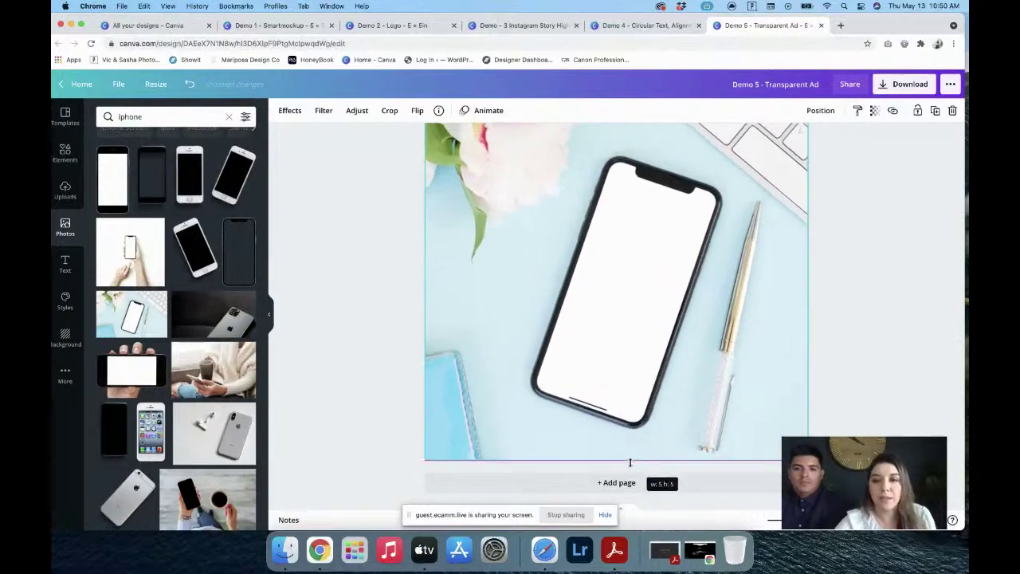
left_click(877, 304)
scroll(877, 304, "up", 2)
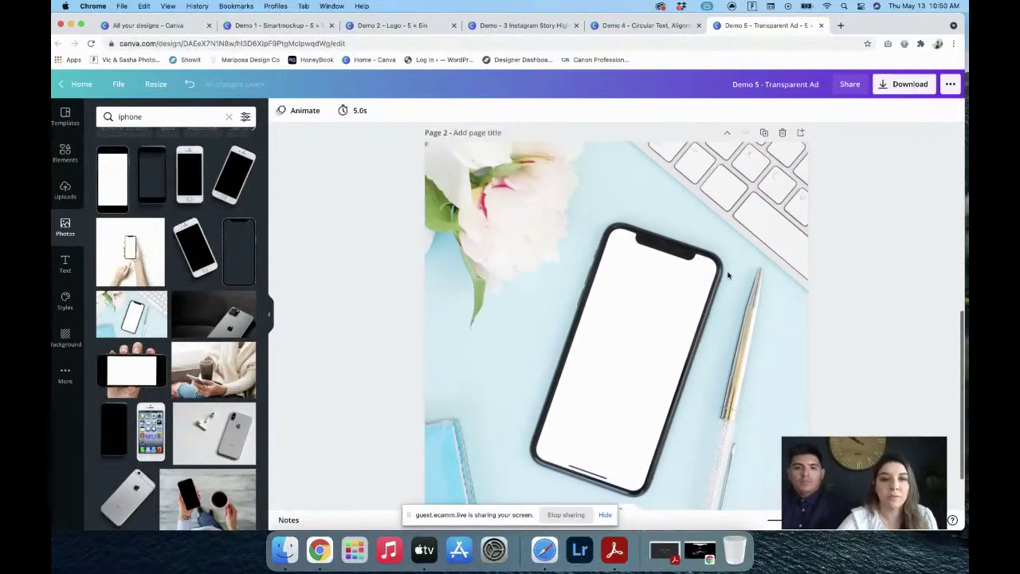
- Add the uploaded 12.4-second mobile website recording from the uploaded videos to page 2
left_click(65, 192)
scroll(196, 216, "down", 5)
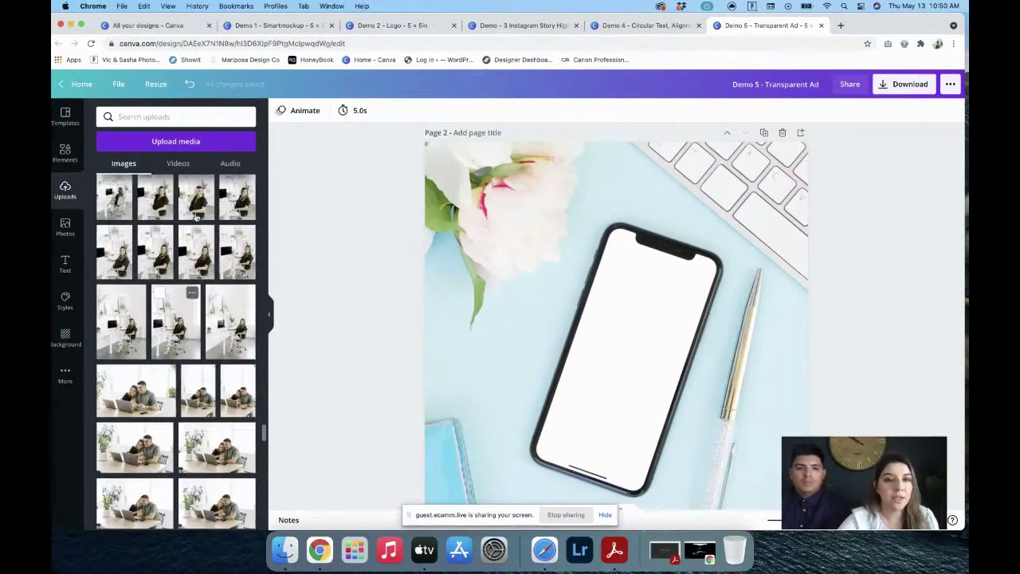
scroll(196, 217, "up", 15)
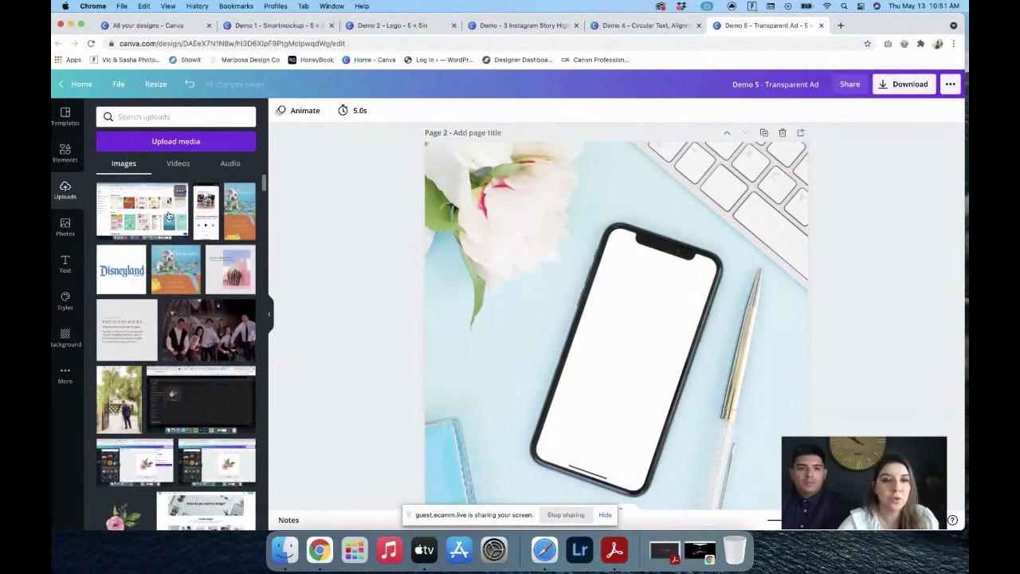
left_click(178, 163)
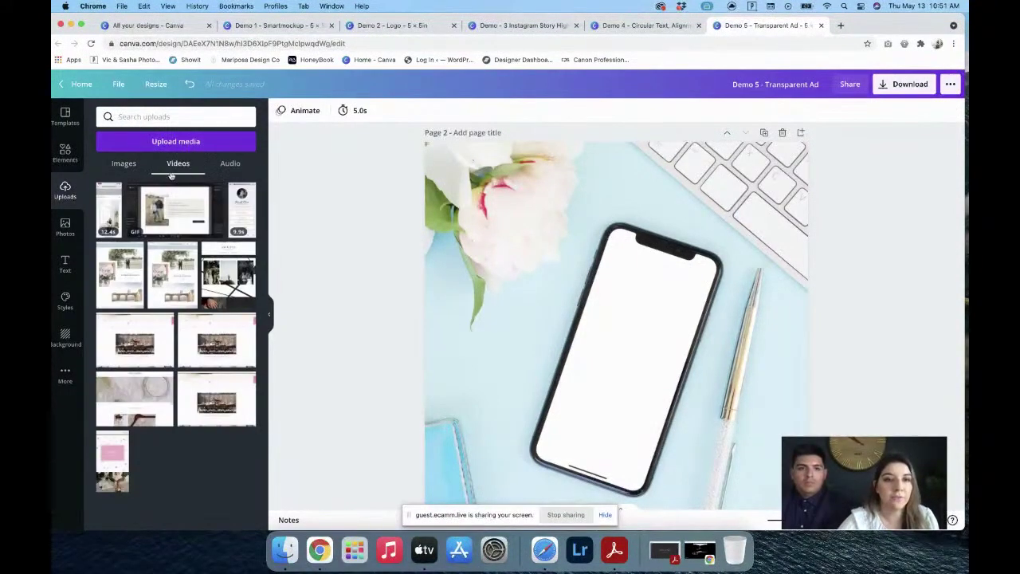
left_click(106, 215)
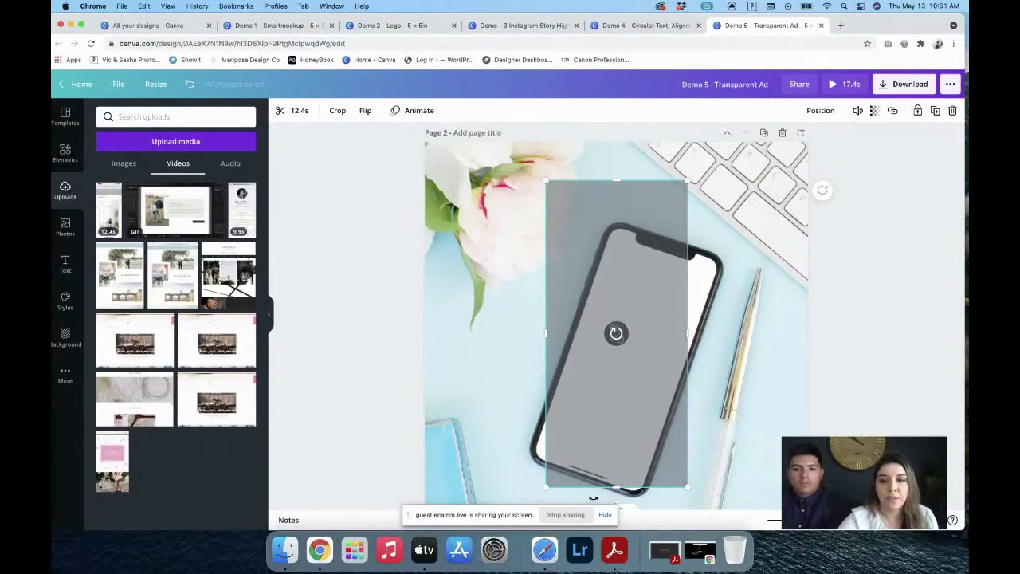
- Rotate the website video to the phone's tilt, then shrink and position it to fit over the phone's screen
left_click_drag(593, 499, 559, 494)
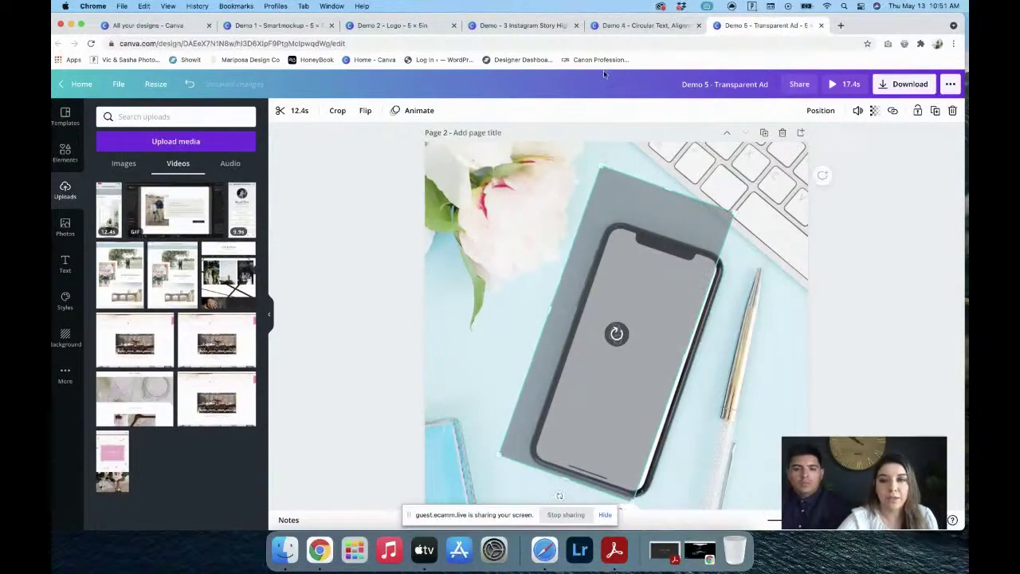
left_click_drag(601, 167, 627, 231)
left_click_drag(633, 302, 638, 297)
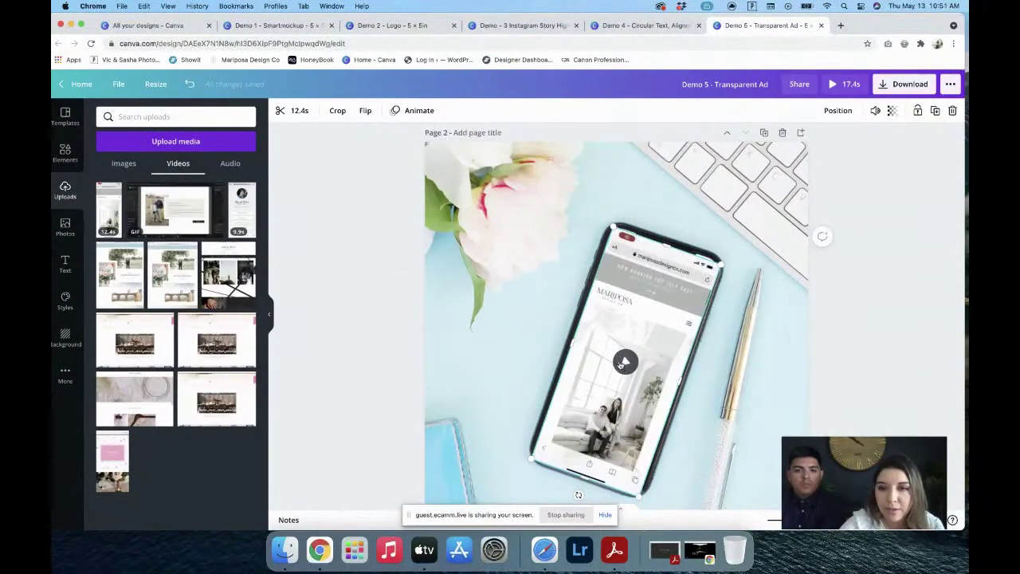
- Play the website video inside the phone mockup to preview how it scrolls on the screen
left_click(487, 351)
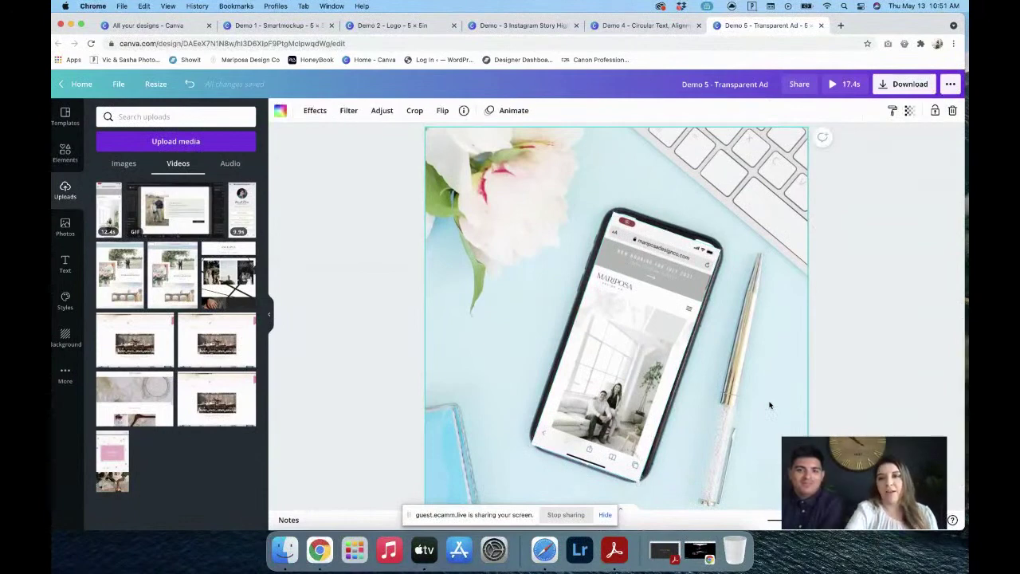
scroll(770, 406, "down", 1)
left_click(626, 319)
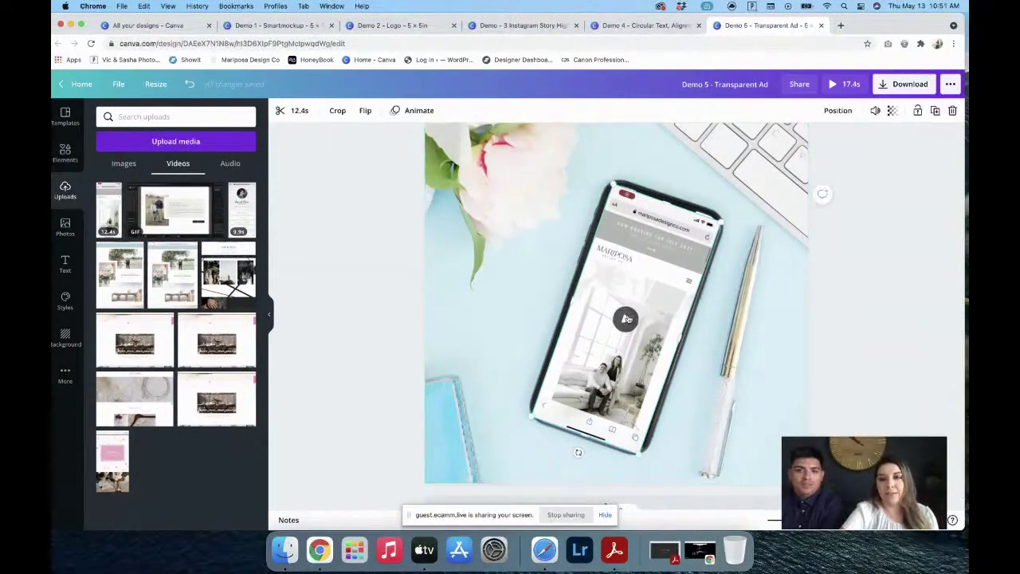
left_click(627, 319)
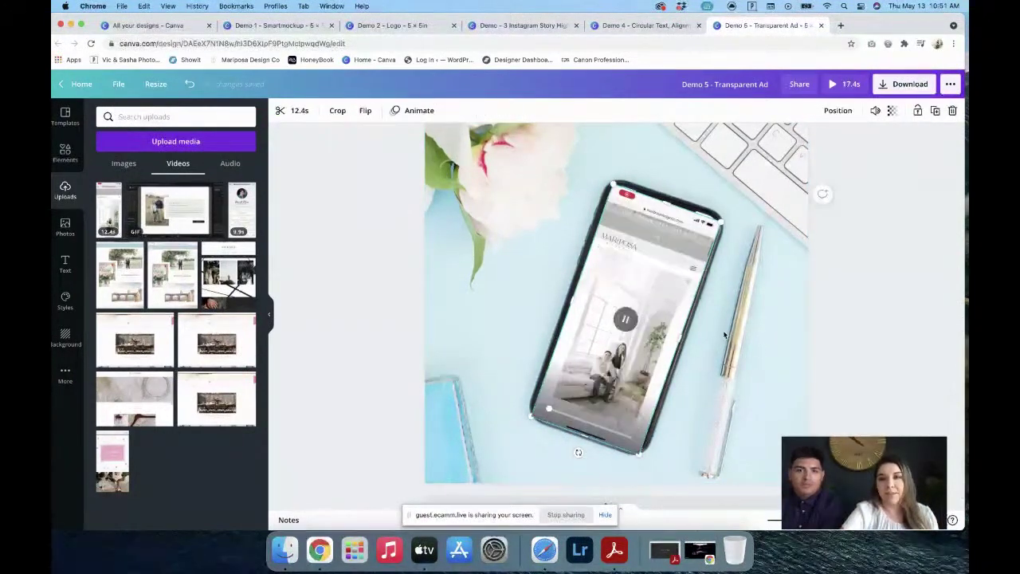
left_click(850, 319)
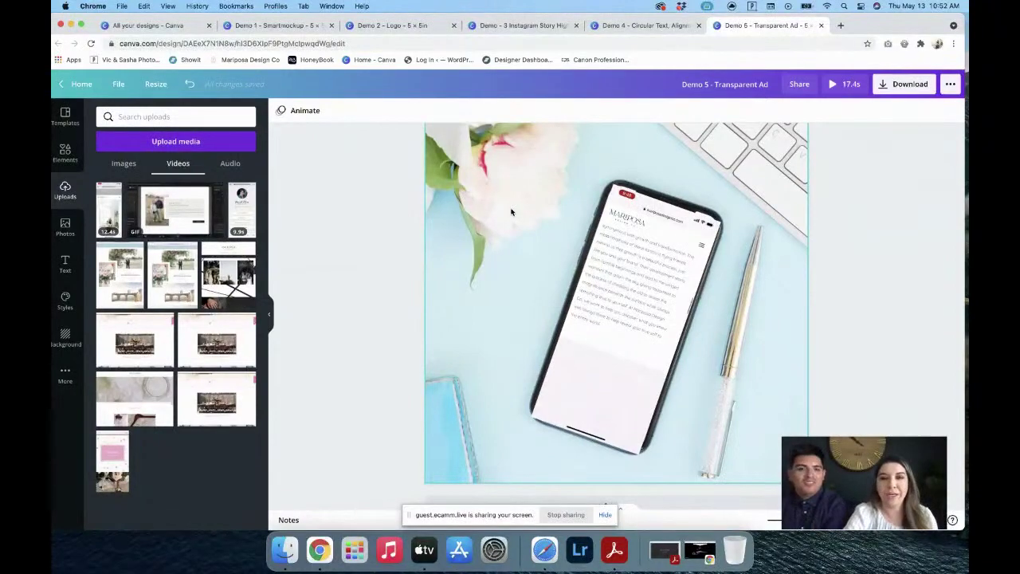
- Minimize the Canva browser window and switch to the Ecamm Live Interview window
left_click(70, 24)
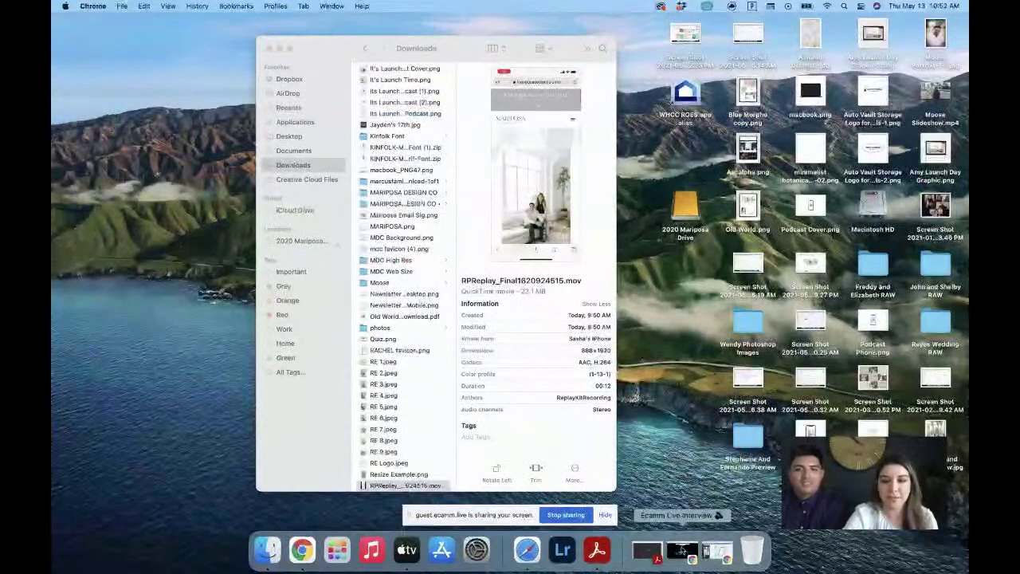
left_click(682, 550)
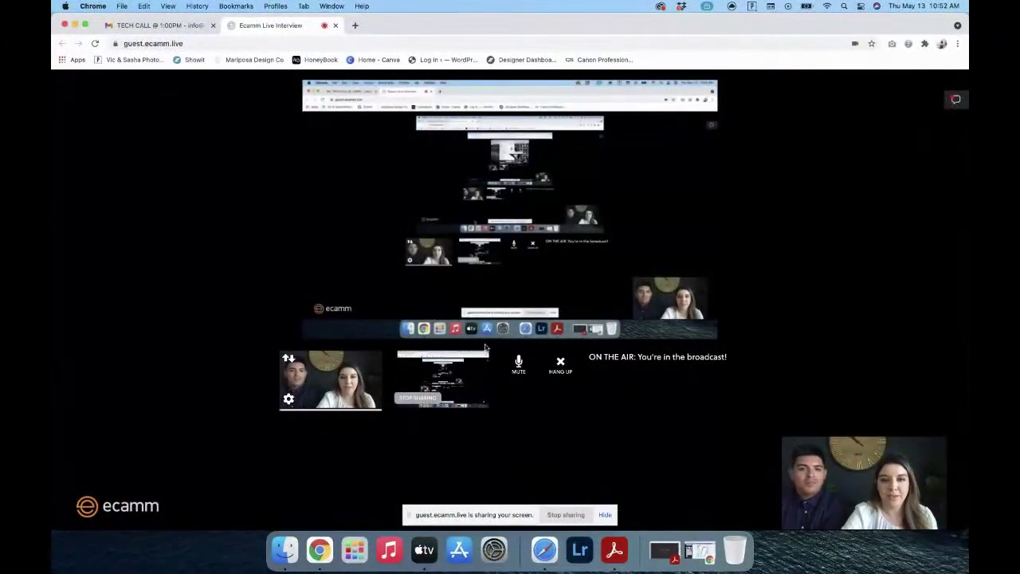